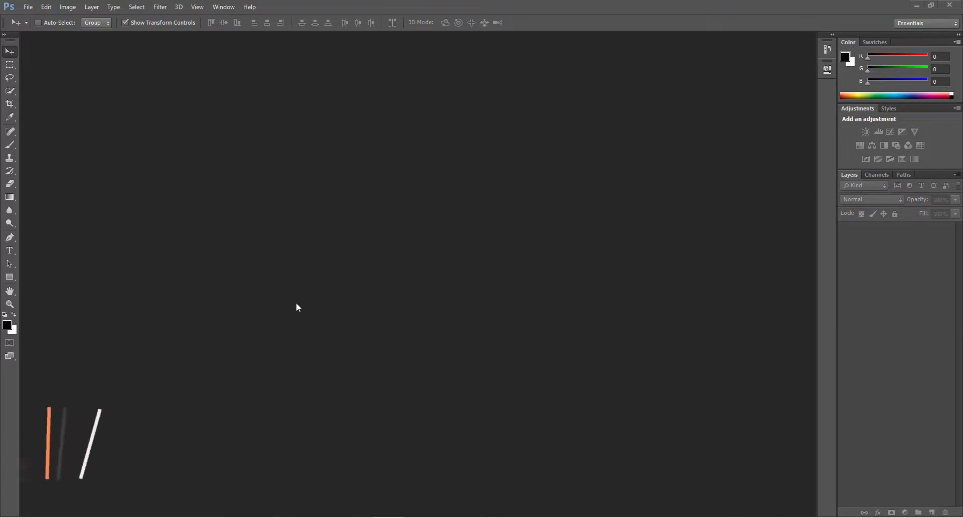
Create a new document 1500 pixels wide and 1000 pixels high
left_click(28, 7)
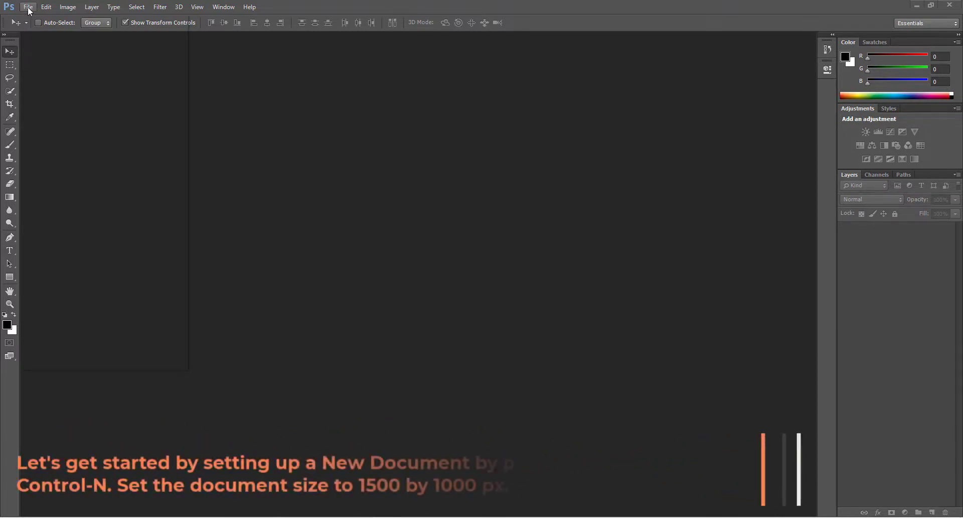
left_click(30, 17)
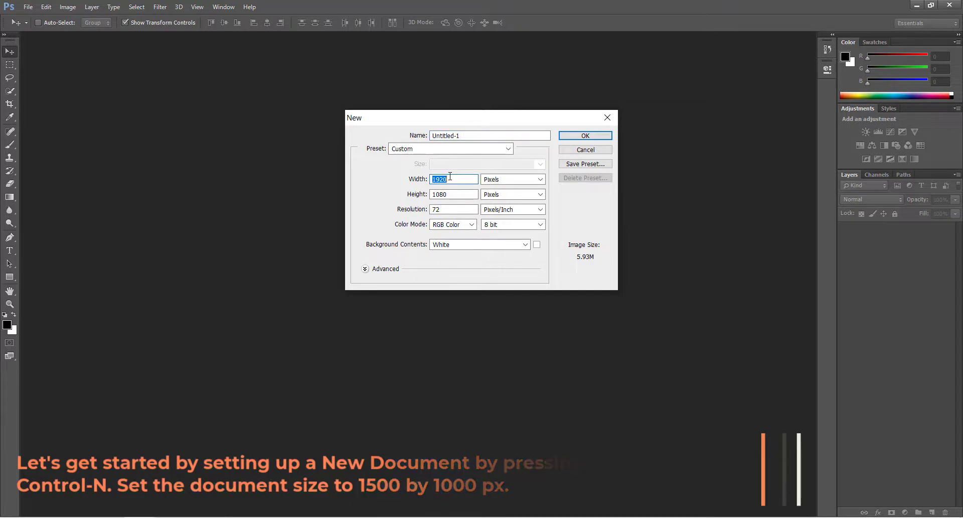
type("1500")
key("Tab")
key("Tab")
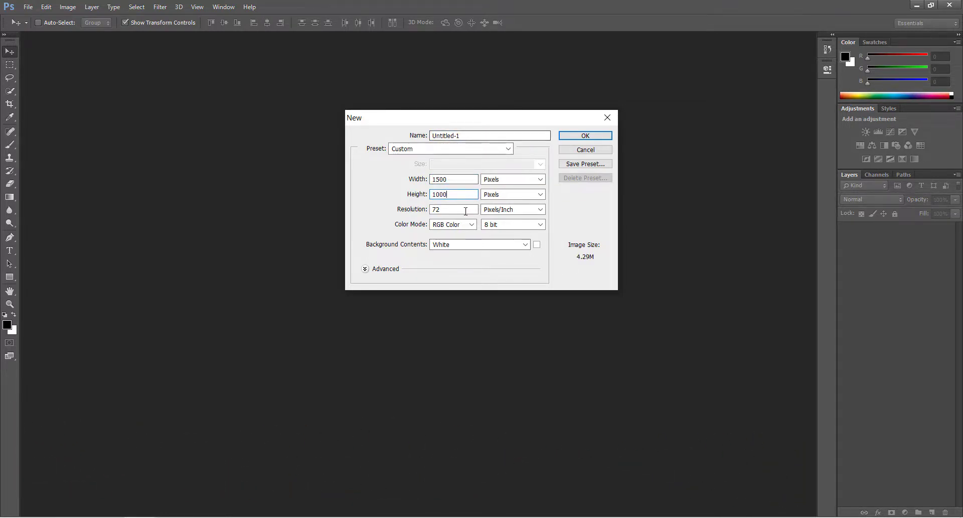
left_click(586, 137)
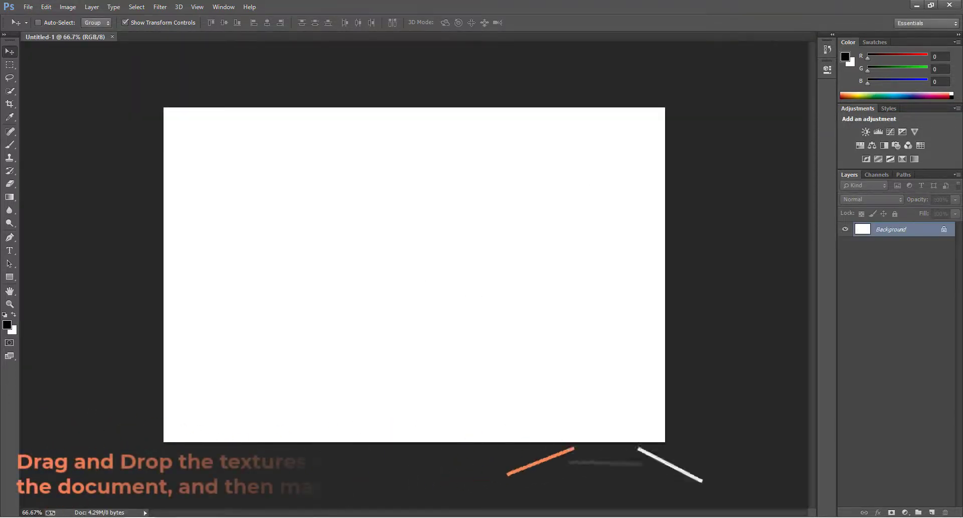
Place the Overlay Texture and Ink Texture images in the document and hide both texture layers
left_click(341, 517)
mouse_move(230, 219)
left_mouse_down()
mouse_move(294, 164)
mouse_move(293, 251)
mouse_move(160, 454)
mouse_move(141, 517)
mouse_move(329, 345)
left_mouse_up()
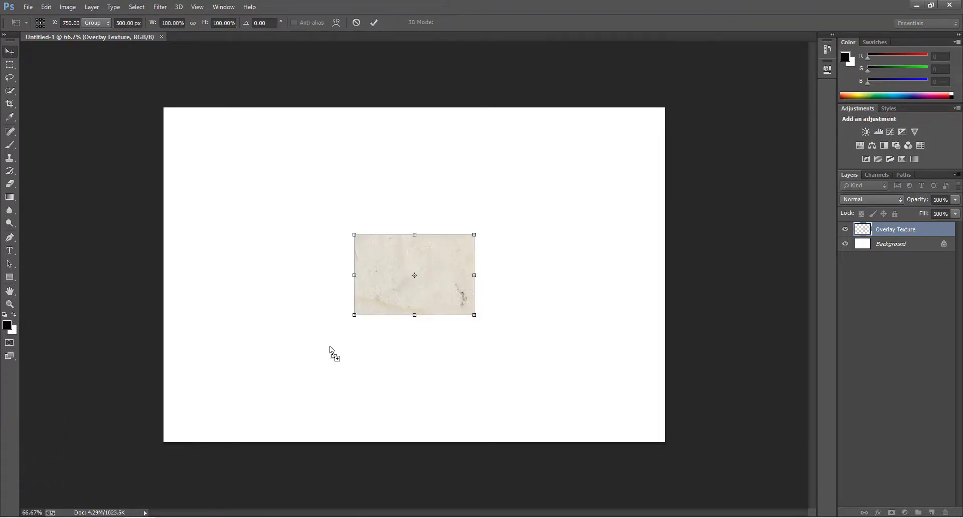
key("Return")
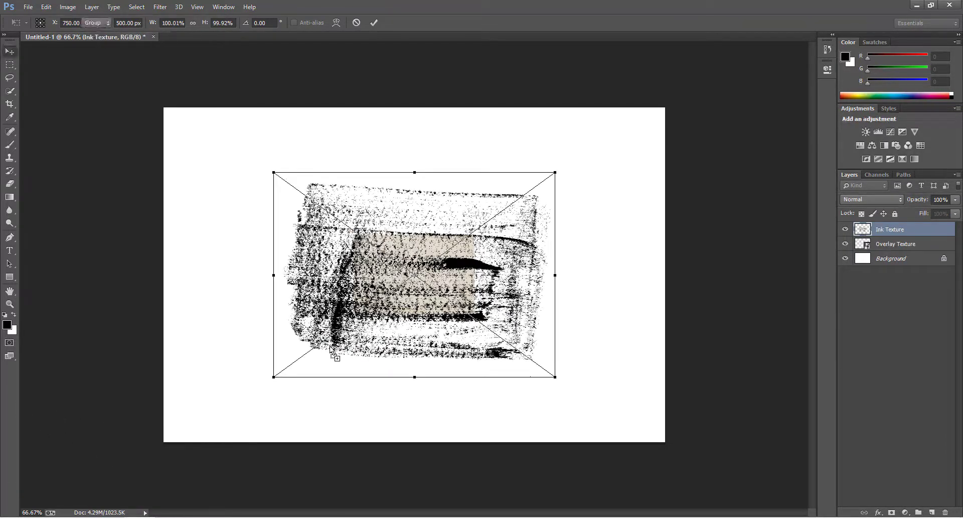
key("Return")
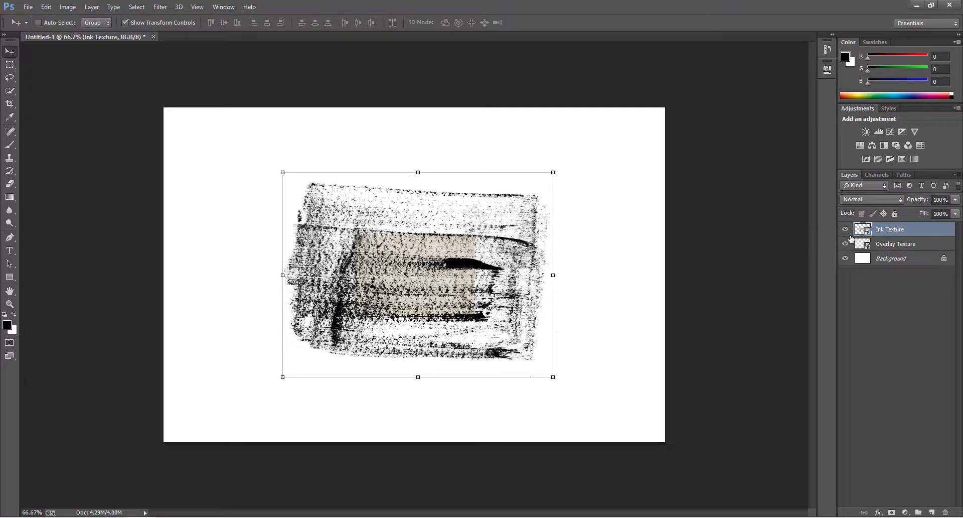
left_click(847, 246)
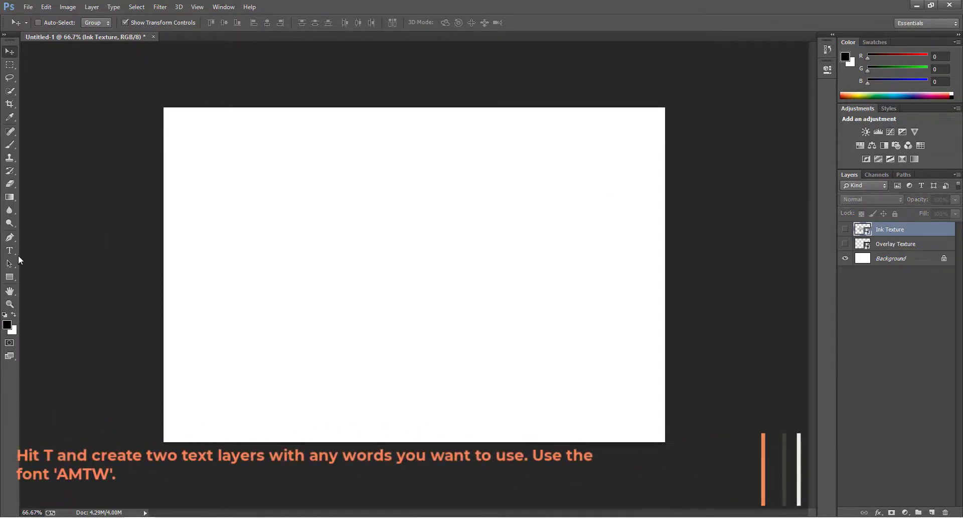
Add the text PHOTOSHOP in the AMTW-Reg font at 167 pt and centre it horizontally on the canvas
key("t")
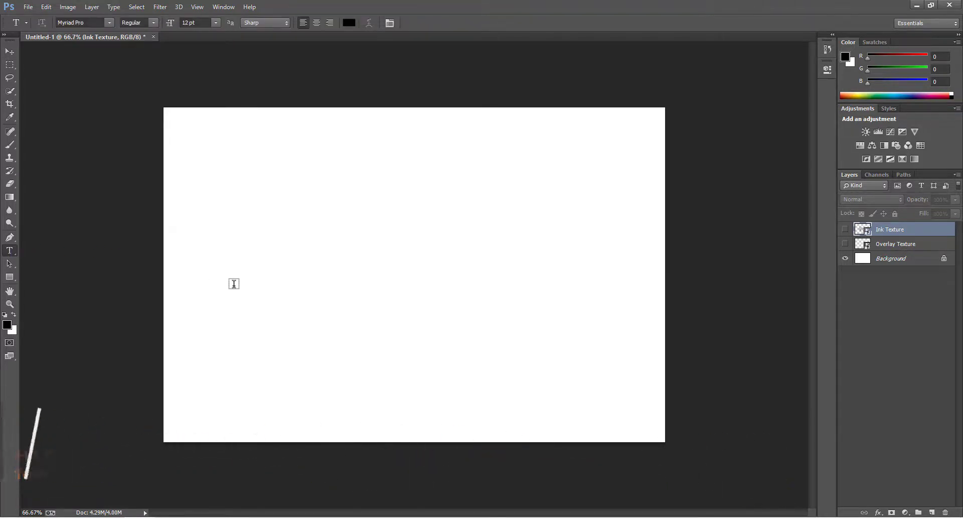
left_click(235, 274)
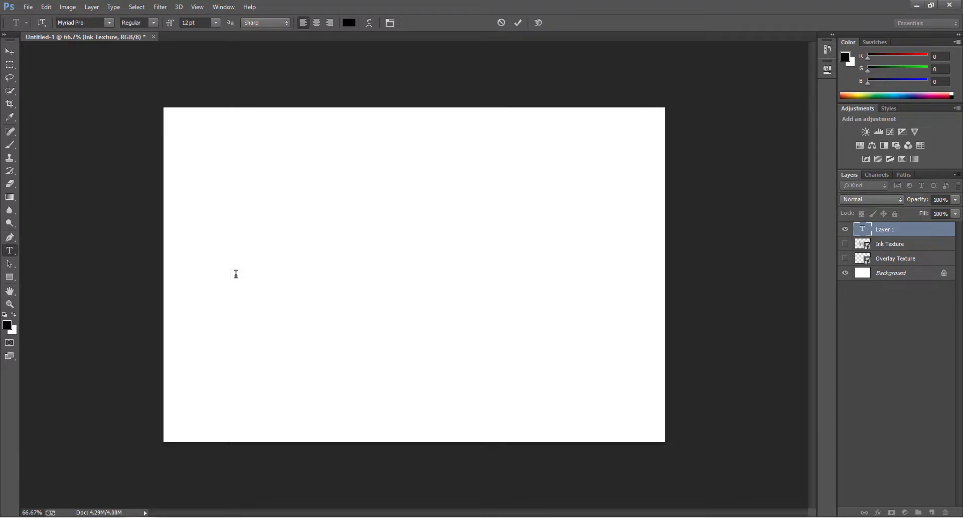
type("PHOTOSHOP")
left_click_drag(170, 23, 271, 34)
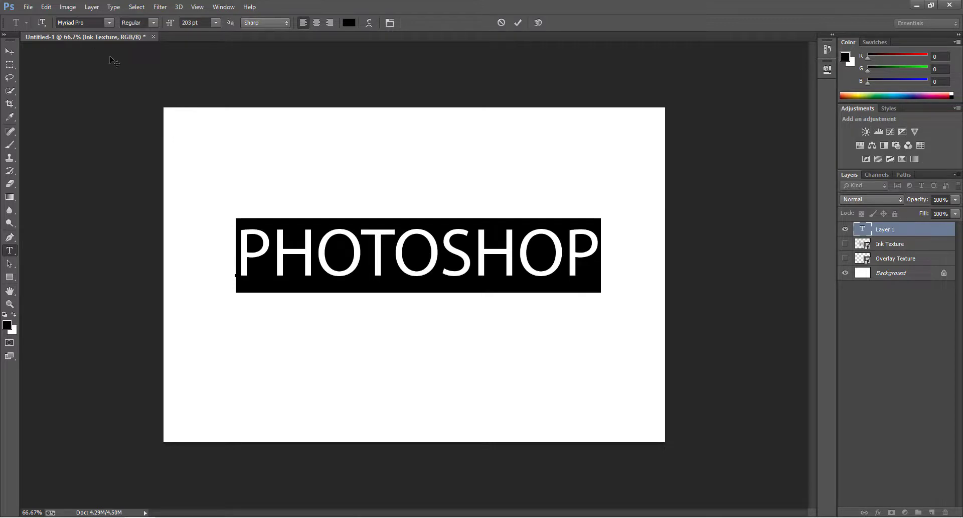
left_click(82, 23)
type("AMTW-Reg")
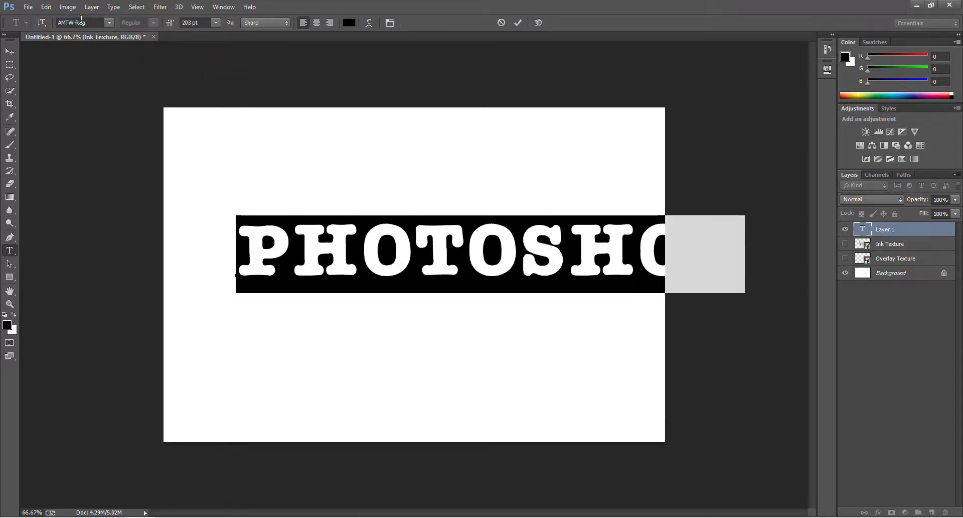
left_click(11, 52)
left_click(268, 24)
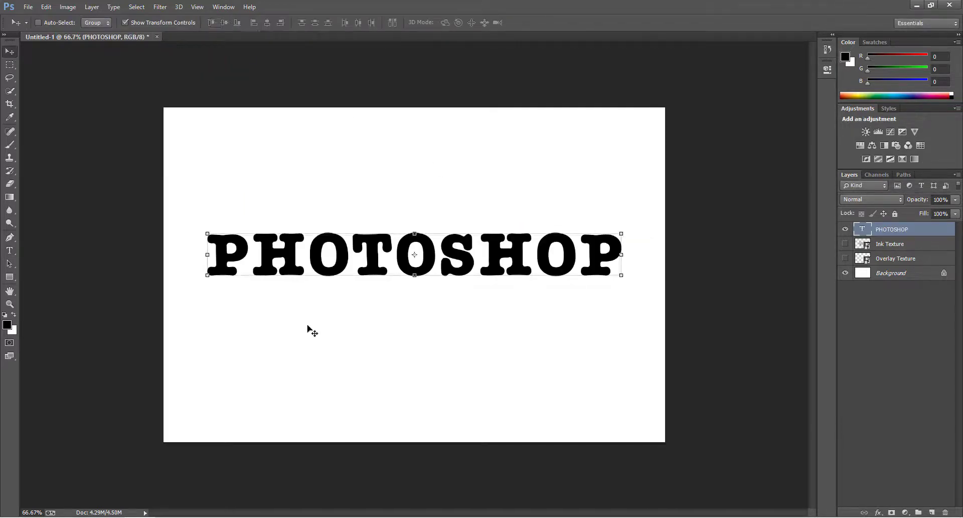
Add a second text layer reading "old typewriter" below PHOTOSHOP and set its size to 100 pt
key("t")
left_click(265, 326)
type("old typewriter")
key("ctrl+a")
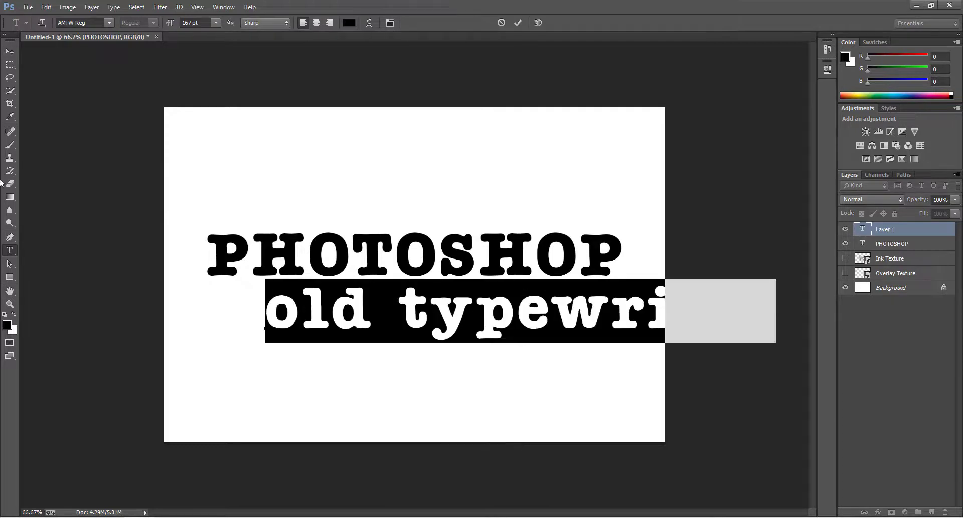
mouse_move(170, 23)
left_mouse_down()
mouse_move(150, 26)
mouse_move(161, 23)
left_mouse_up()
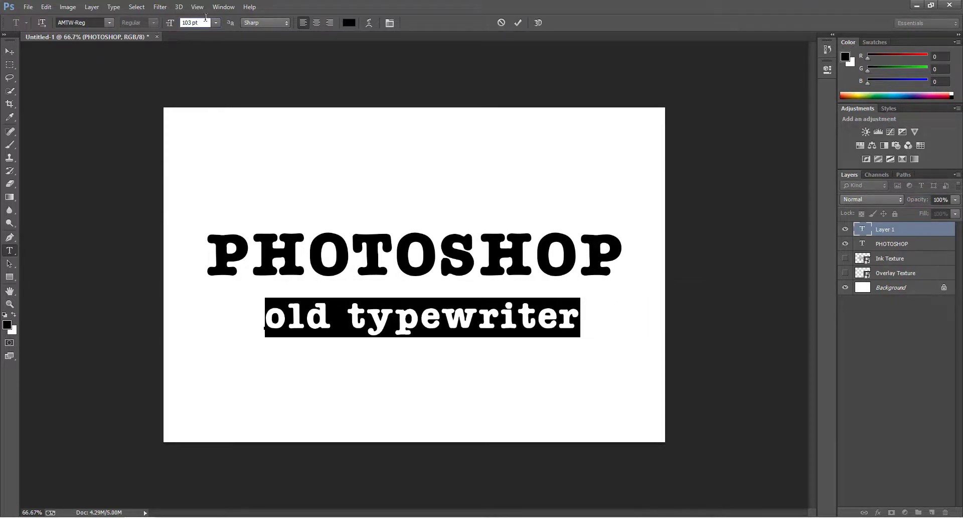
type("100")
key("Return")
Centre the "old typewriter" text horizontally and move it up until it sits closely beneath PHOTOSHOP
left_click(10, 52)
key("shift+Up")
key("shift+Up")
key("shift+Up")
key("shift+Up")
key("shift+Up")
key("shift+Up")
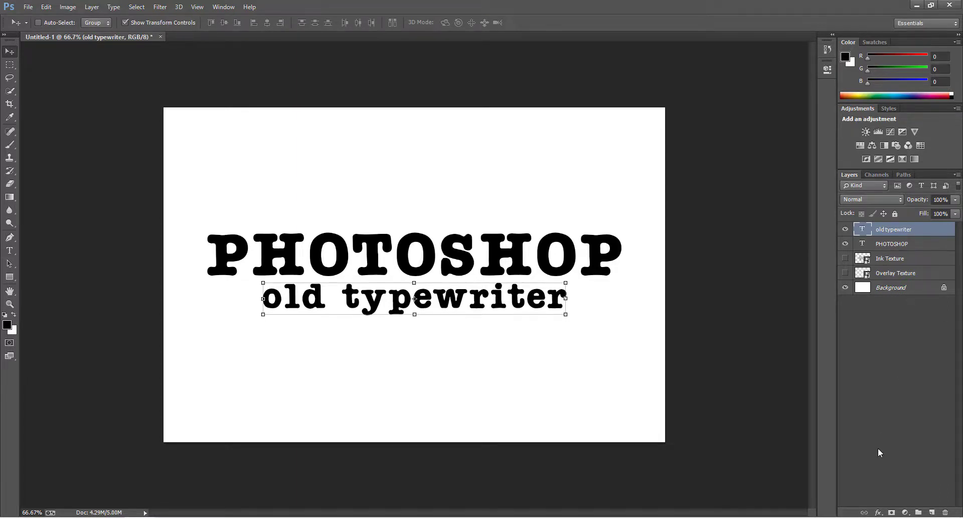
Add a layer mask to each text layer, and put both layers in a group with its own mask
left_click(891, 512)
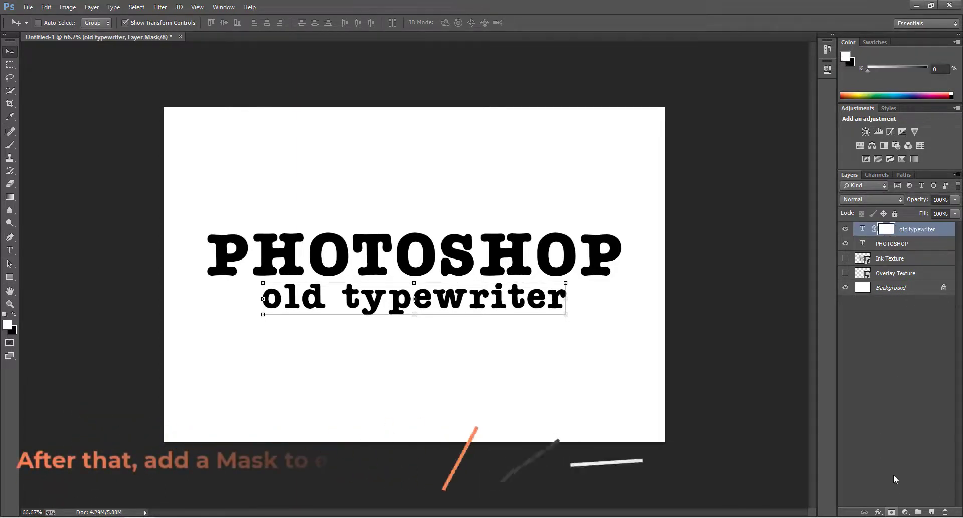
left_click(927, 246)
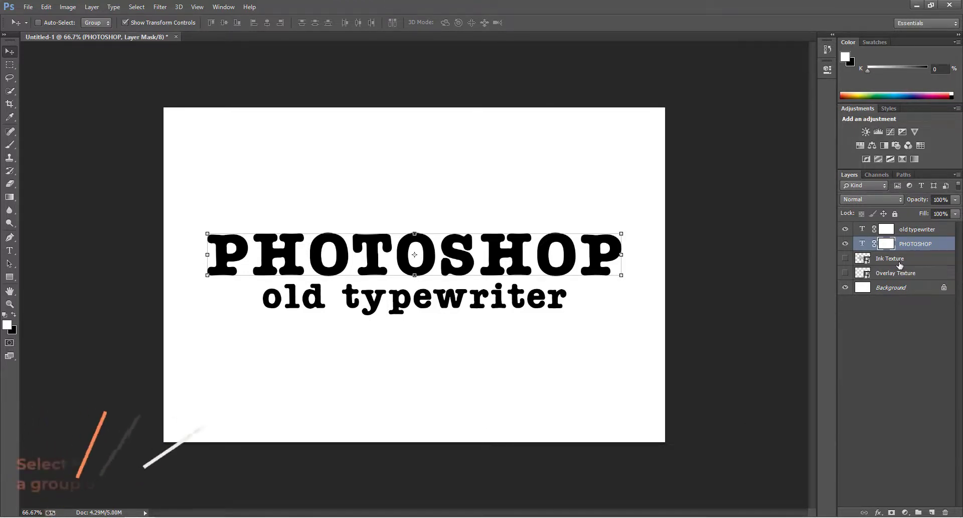
left_click(909, 229, "shift")
key("ctrl+g")
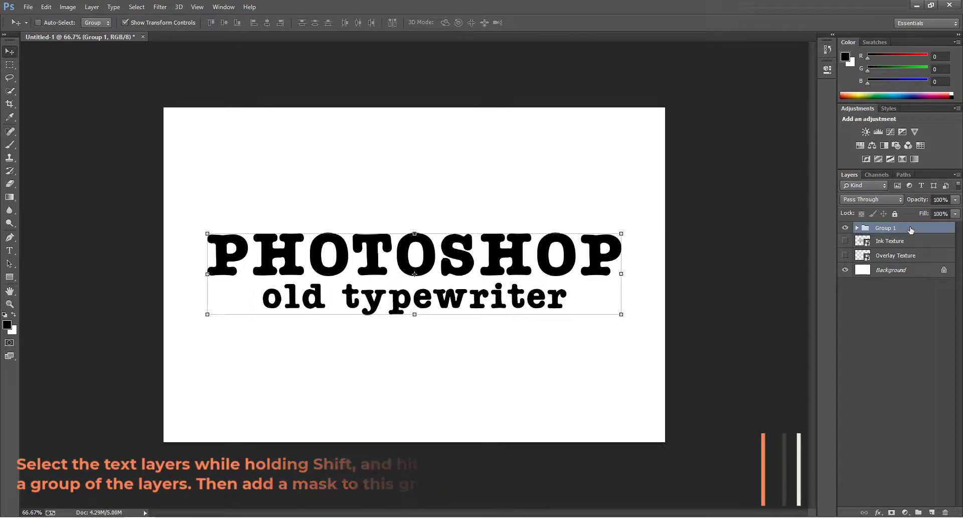
left_click(893, 511)
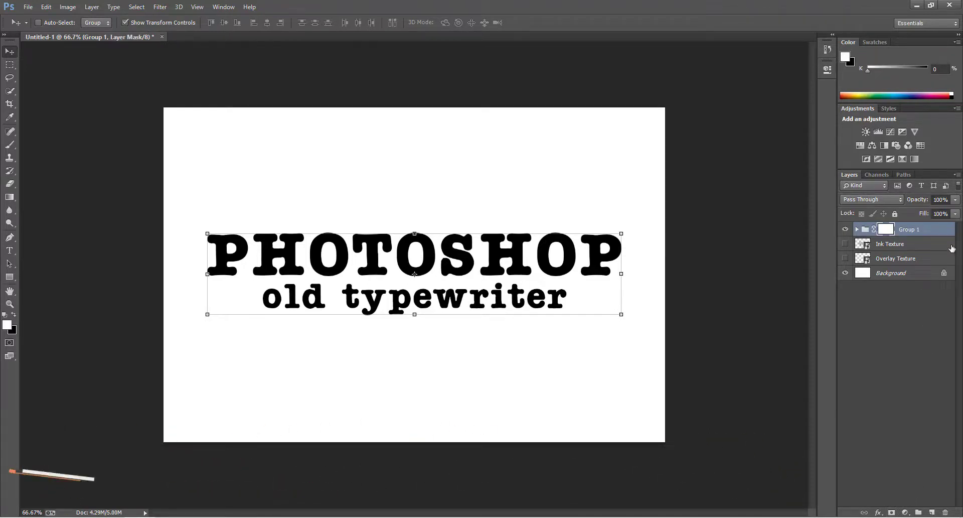
Duplicate the masked text group four times
key("ctrl+j")
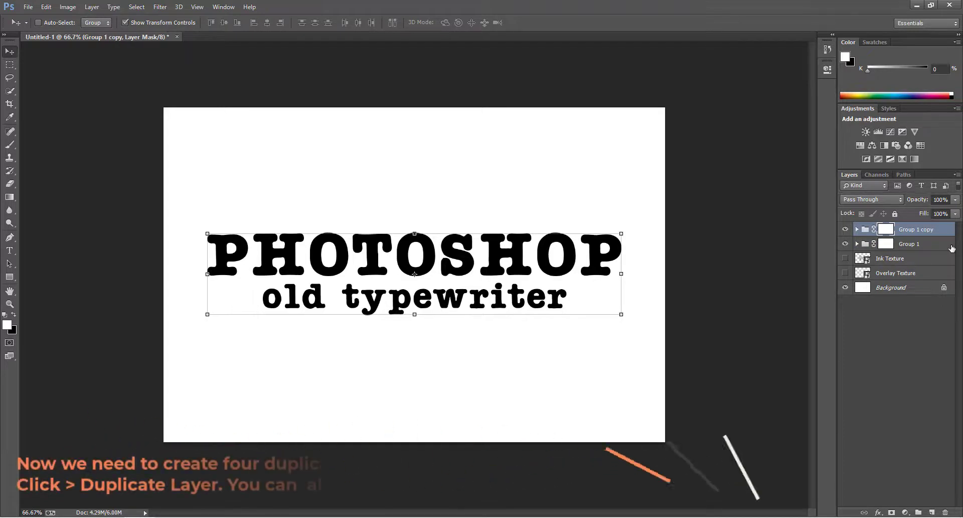
key("ctrl+j")
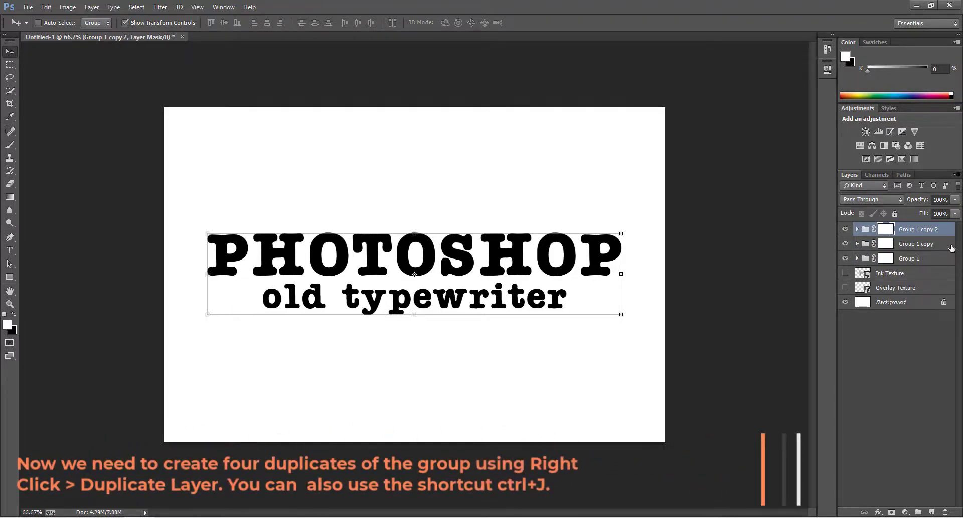
key("ctrl+j")
key("ctrl+j")
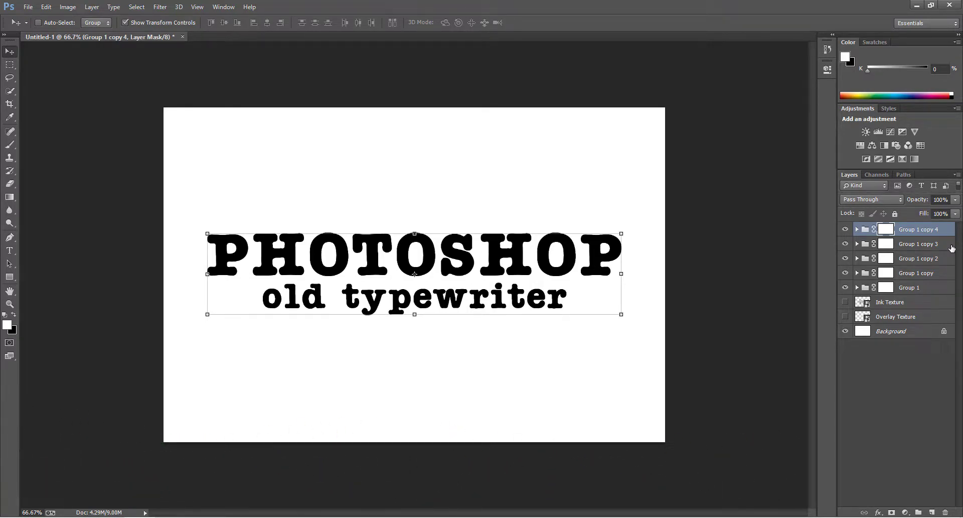
Rename the four duplicated groups Group 2, Group 3, Group 4 and Group 5, going upward from the original group
double_click(918, 273)
double_click(910, 257)
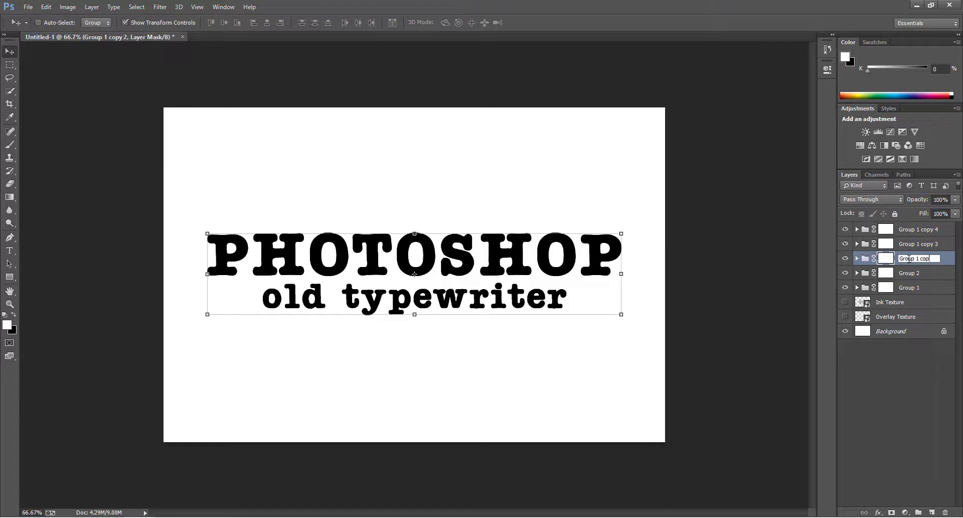
double_click(924, 244)
double_click(929, 230)
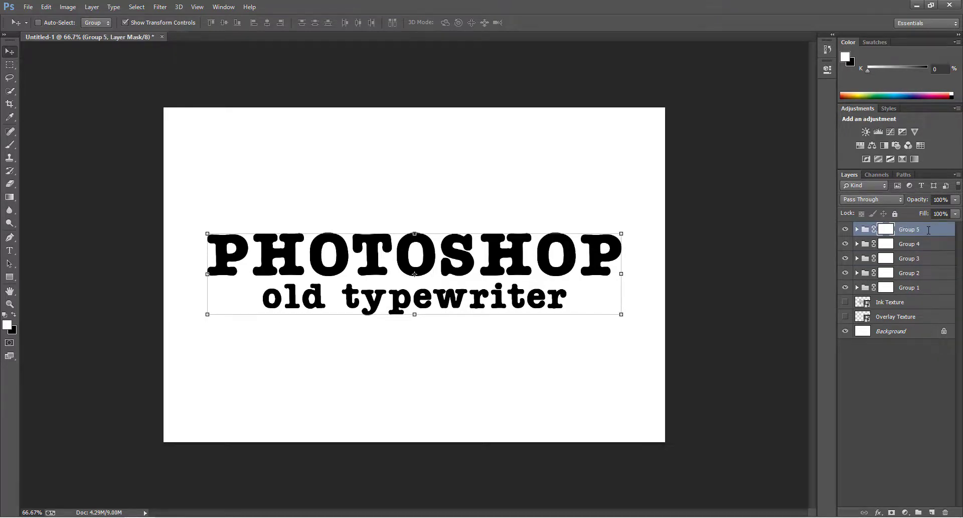
Select the outline of the PHOTOSHOP text in Group 1 with its layer mask active, and contract the selection by 4 pixels
left_click(924, 291)
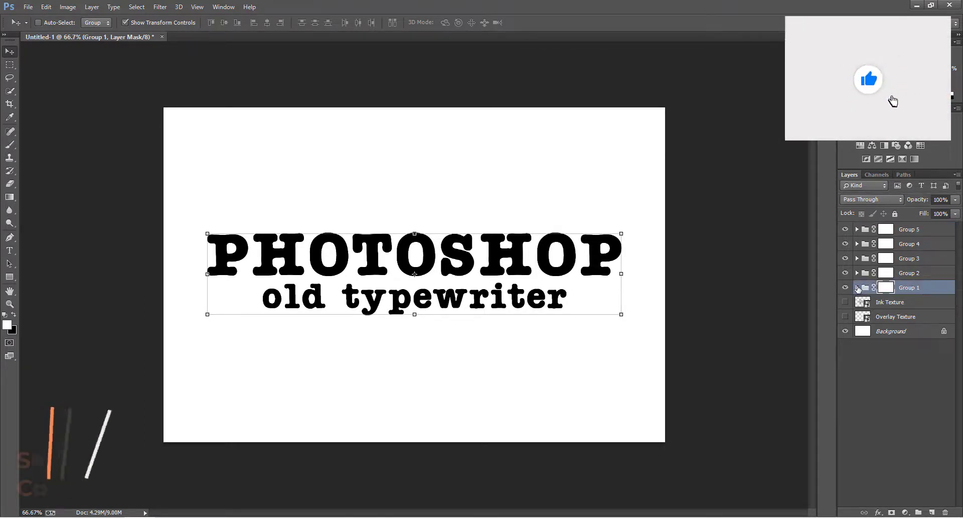
left_click(857, 287)
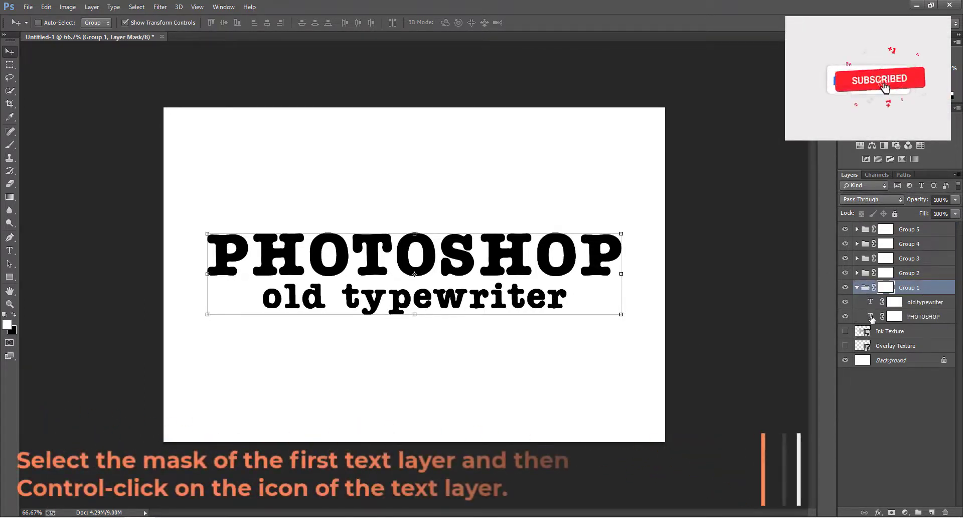
left_click(871, 316, "ctrl")
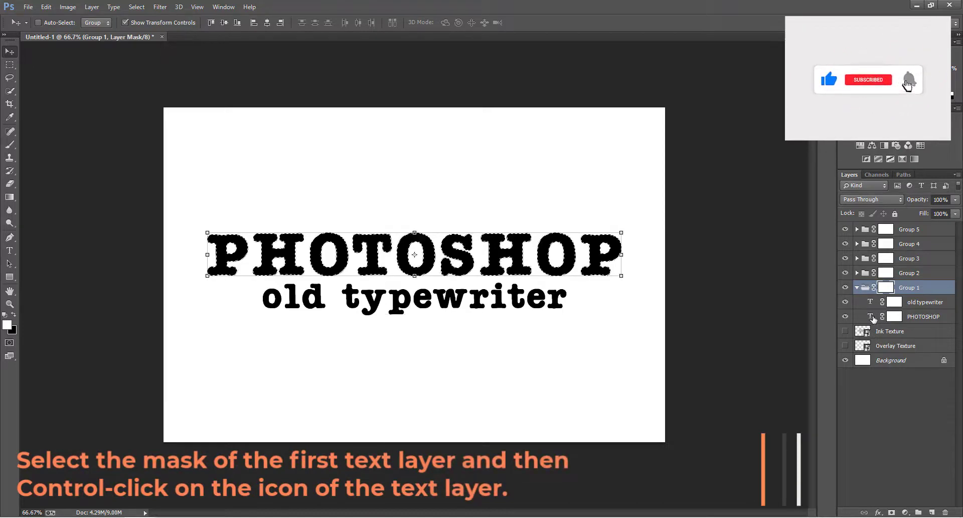
left_click(896, 317)
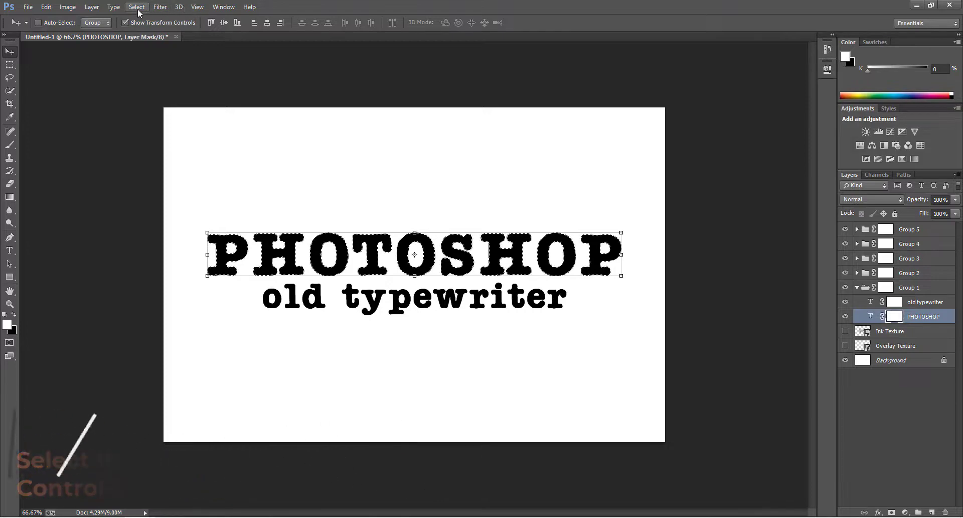
left_click(136, 7)
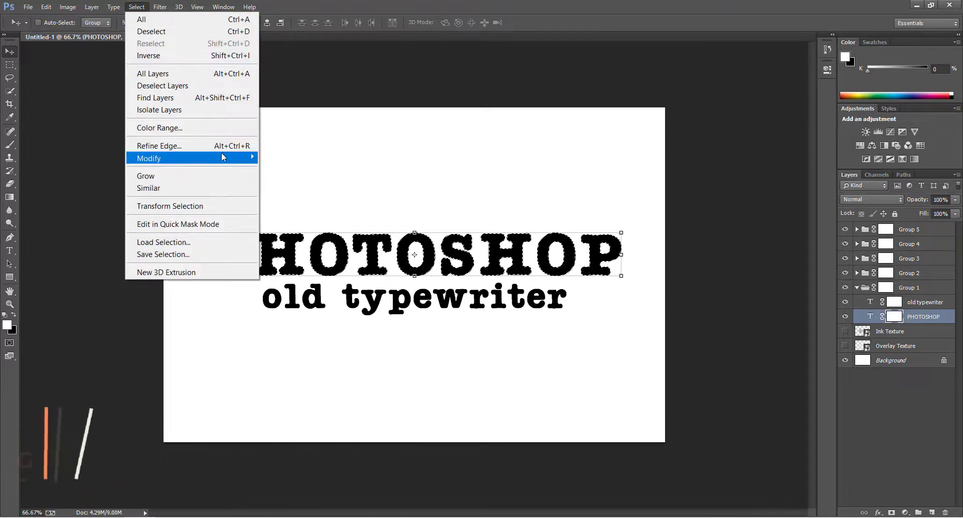
mouse_move(221, 155)
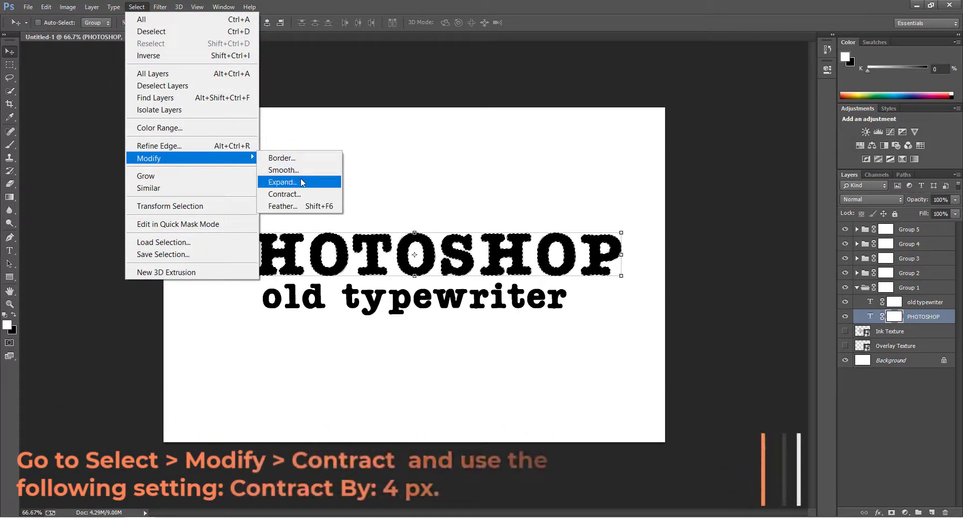
left_click(303, 195)
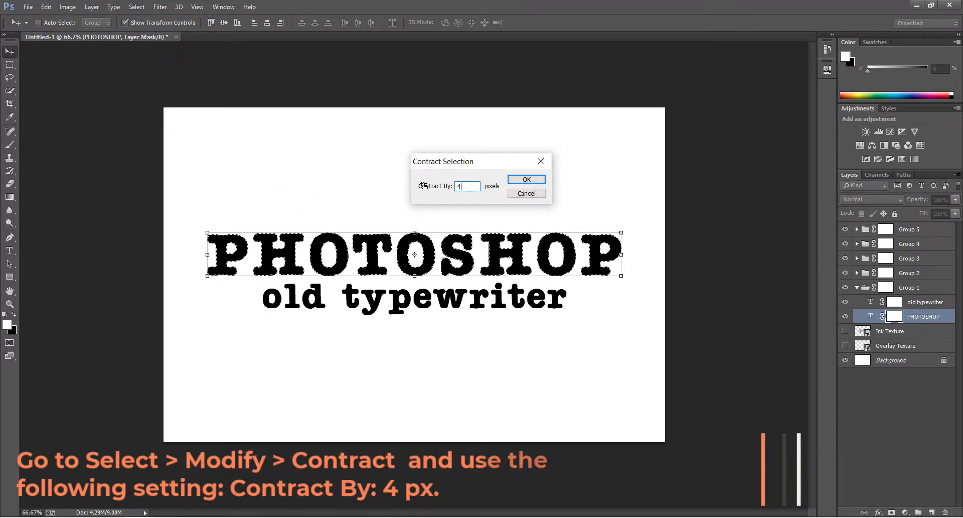
left_click(524, 180)
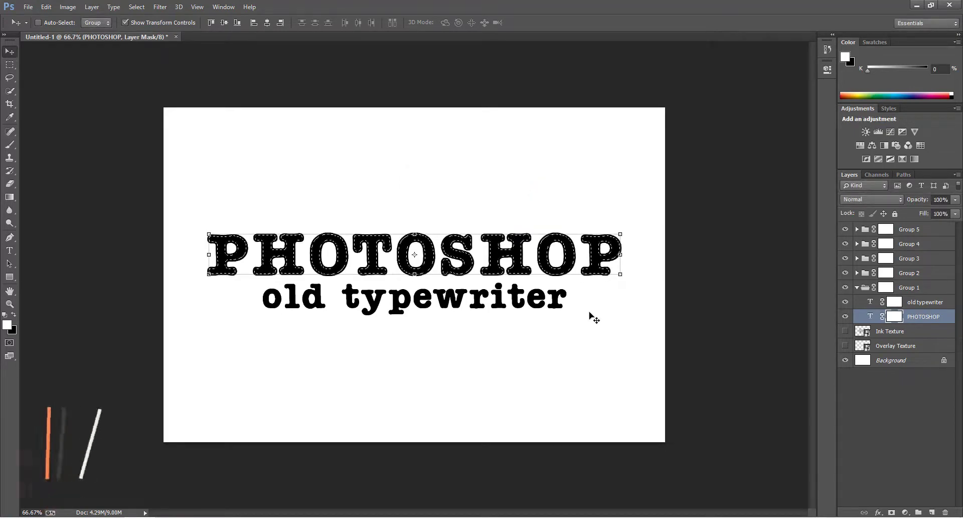
Invert the contracted selection, fill the PHOTOSHOP layer mask in Group 1 with black outside the letters, and deselect
key("ctrl+shift+i")
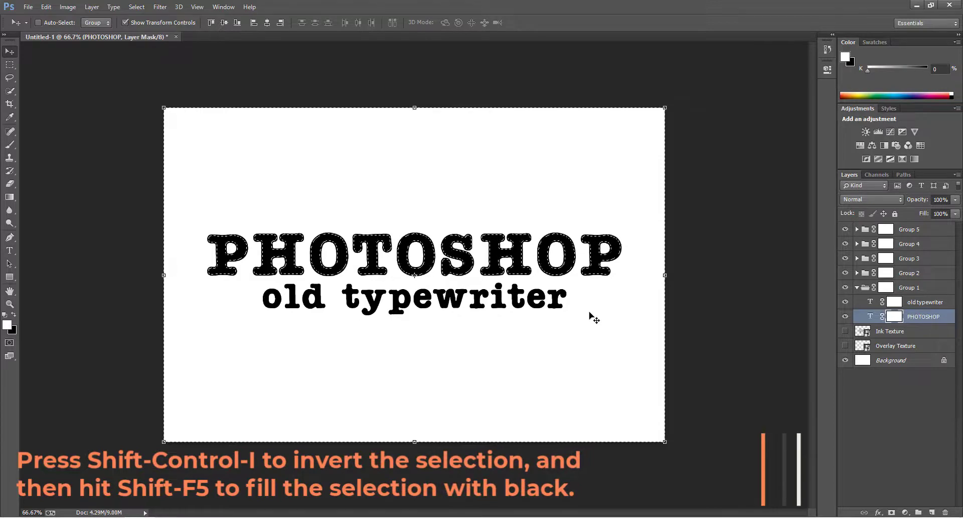
key("shift+F5")
left_click(471, 163)
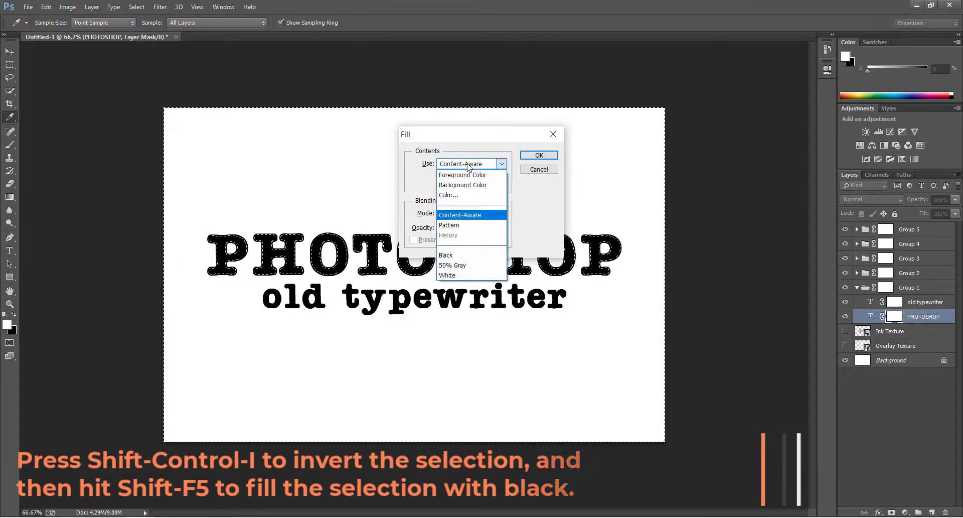
left_click(458, 254)
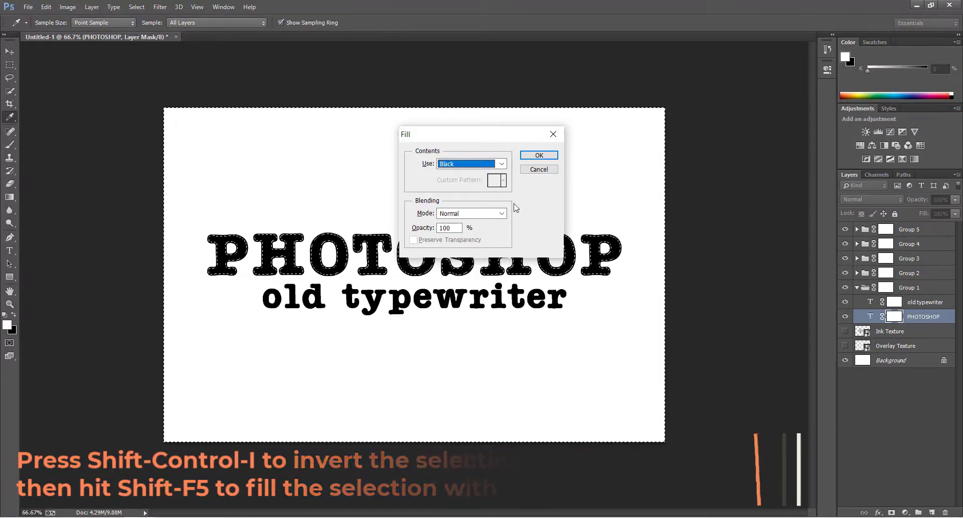
left_click(538, 155)
key("v")
key("ctrl+d")
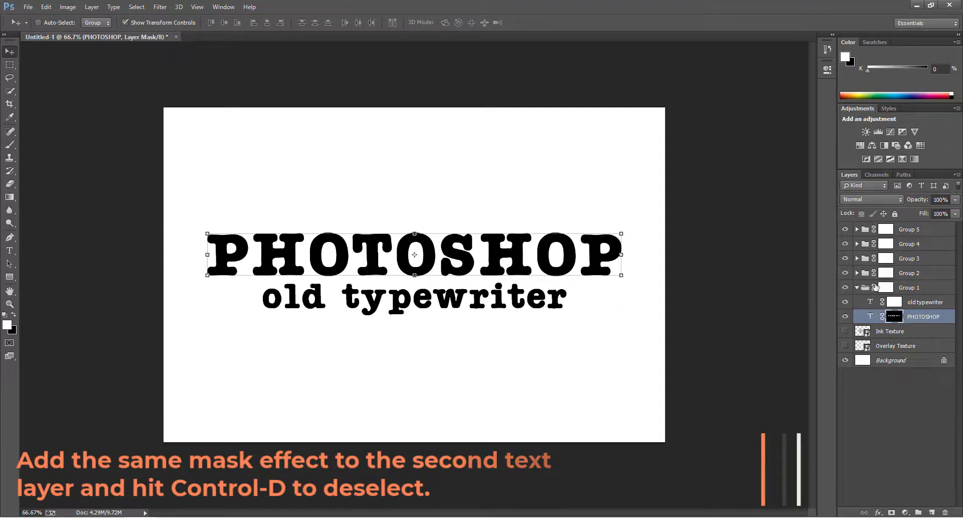
Hide Groups 2 to 5, then select the old typewriter text outline in Group 1 with its mask active and contract it by 4 pixels
left_click_drag(845, 229, 845, 273)
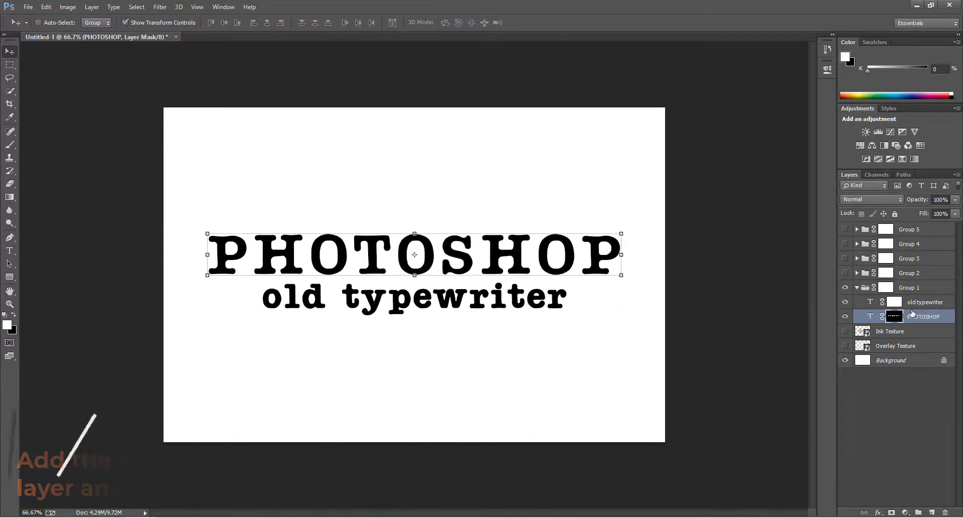
left_click(926, 301)
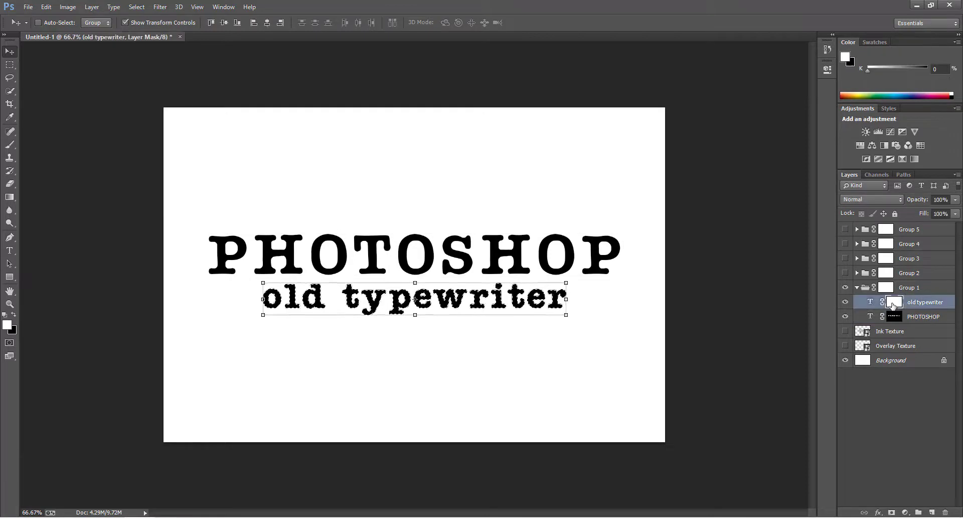
left_click(137, 7)
mouse_move(226, 158)
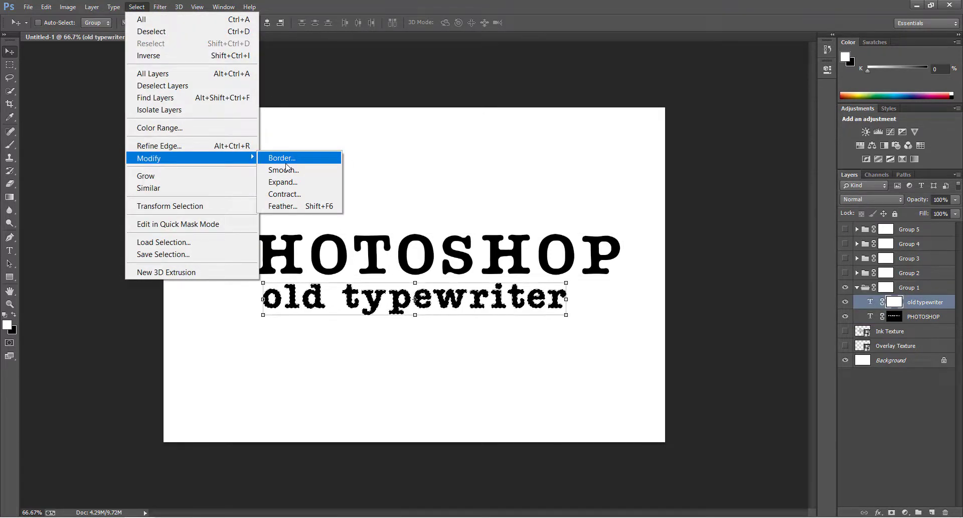
left_click(296, 194)
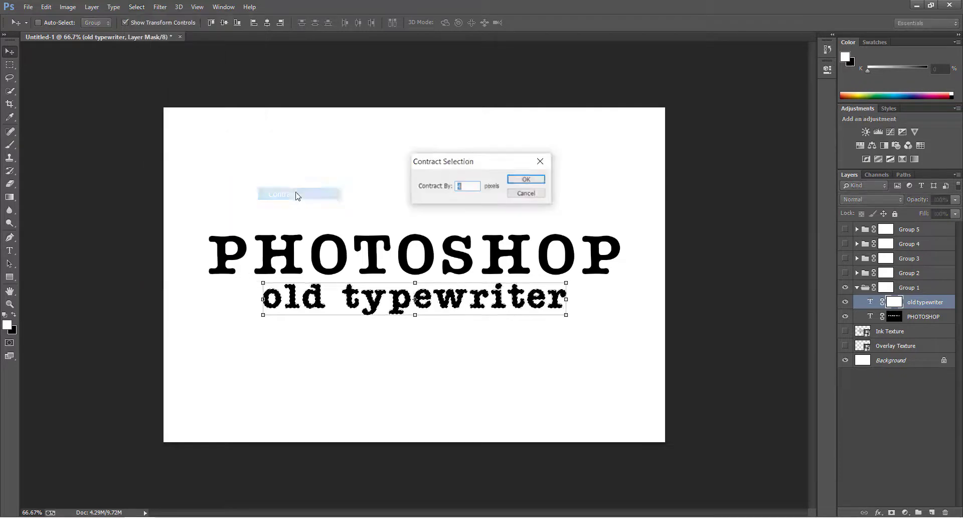
left_click(524, 179)
Invert the selection, fill the old typewriter layer mask in Group 1 with black, and deselect
key("ctrl+shift+i")
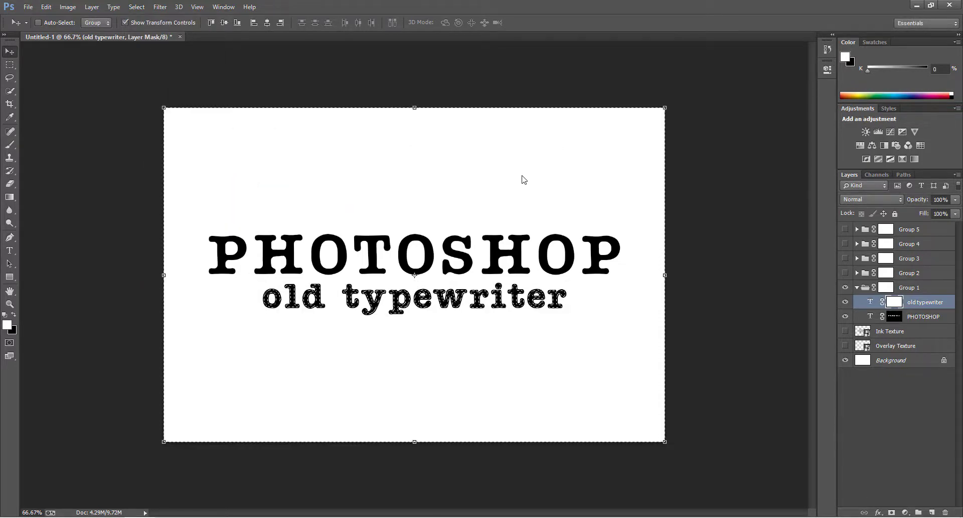
key("shift+F5")
left_click(535, 156)
key("ctrl+d")
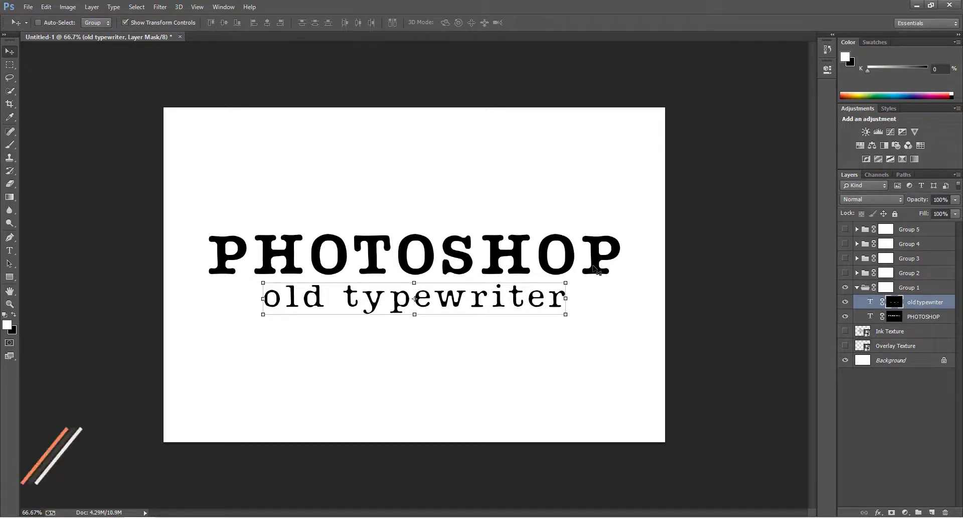
Apply the Spatter filter to the PHOTOSHOP layer mask in Group 1 with spray radius 10 and smoothness 15
left_click(895, 317)
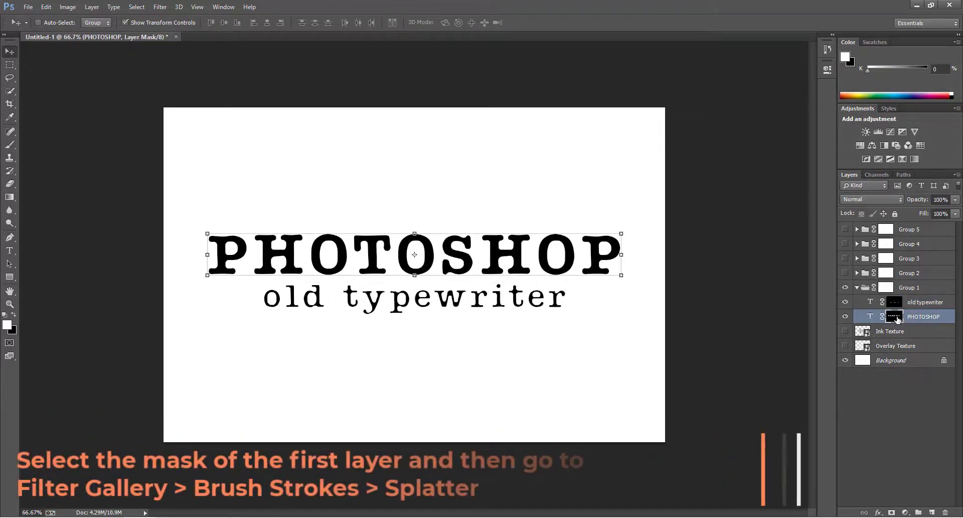
left_click(159, 8)
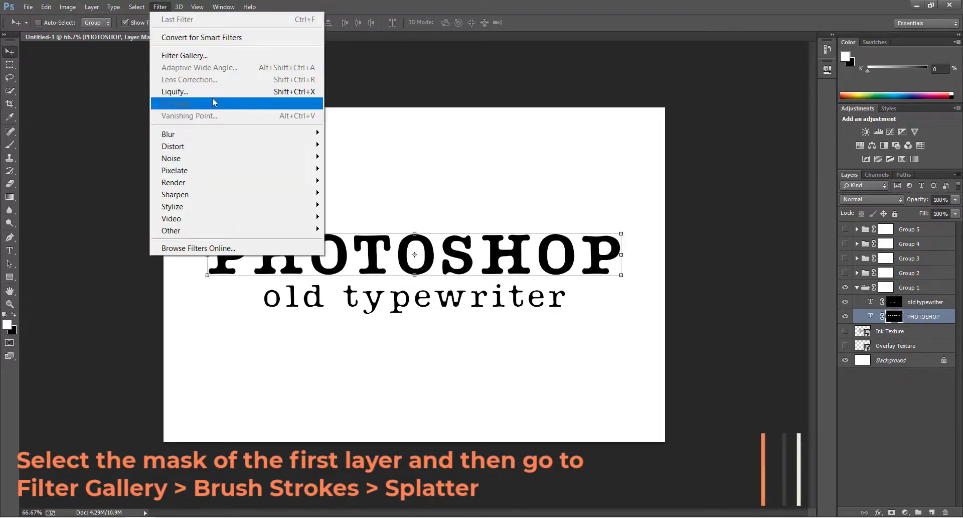
left_click(226, 54)
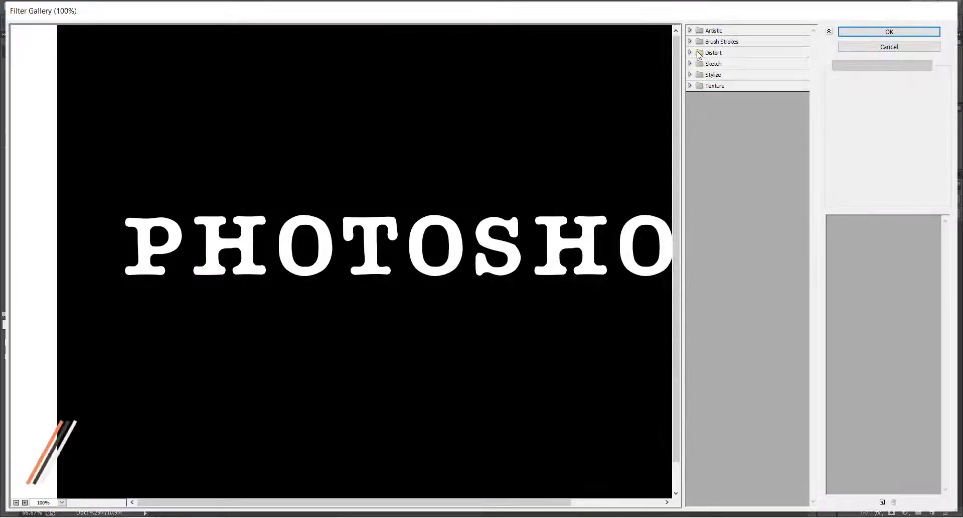
left_click(691, 43)
left_click(789, 93)
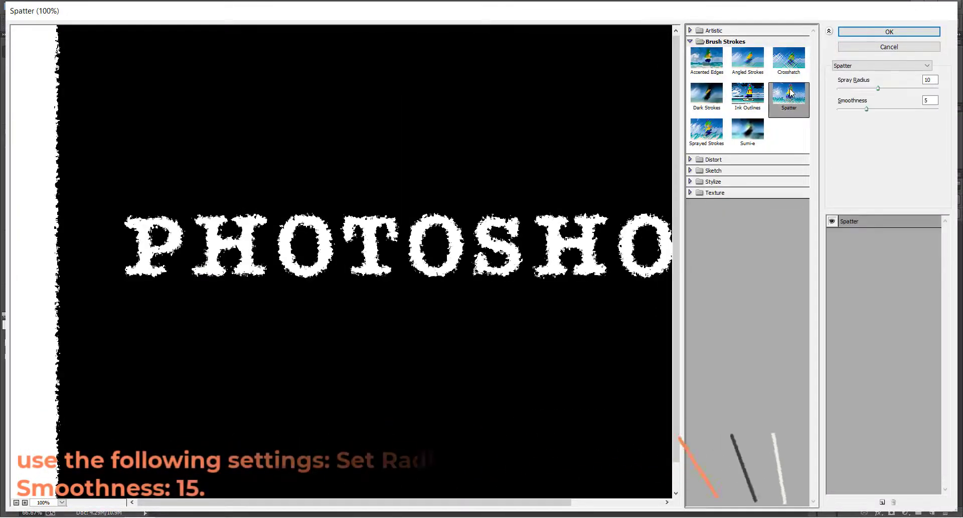
left_click_drag(868, 109, 941, 111)
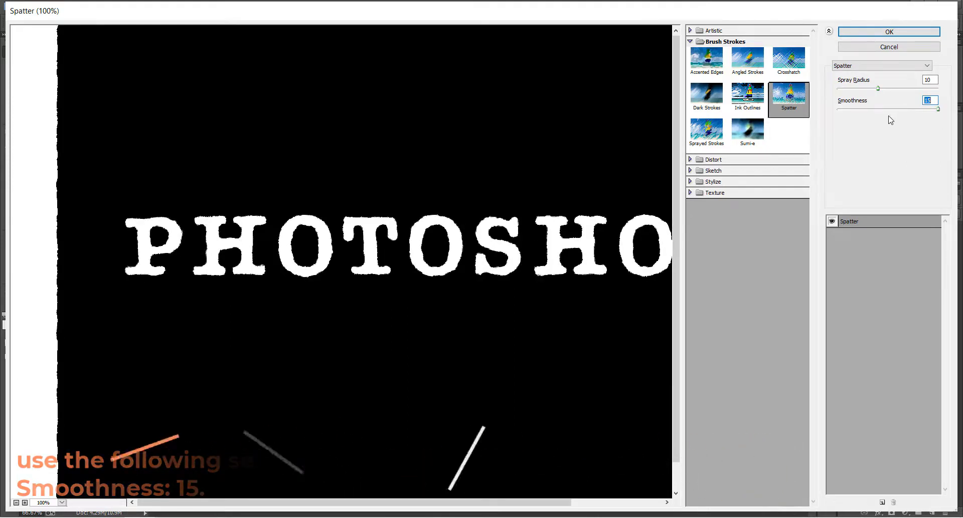
left_click(913, 33)
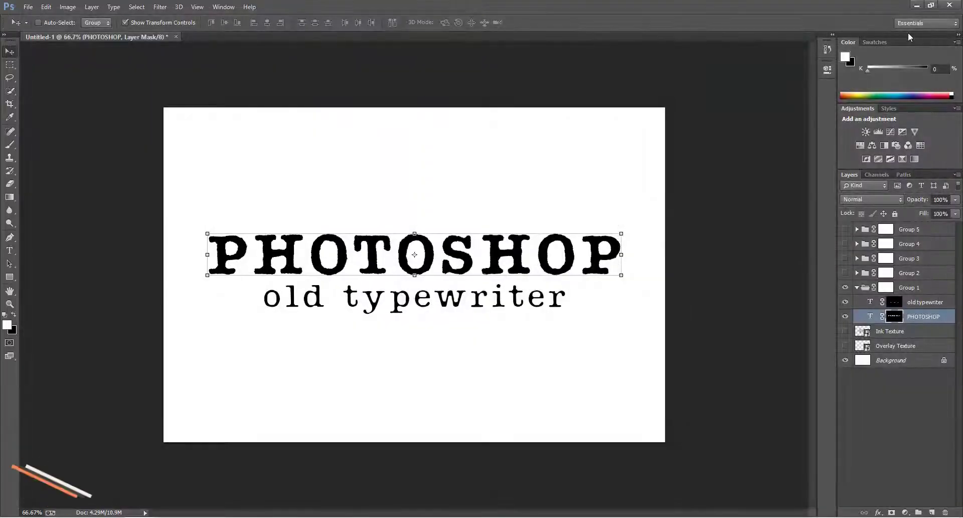
Apply the same Spatter filter, spray radius 10 and smoothness 15, to the old typewriter layer mask in Group 1
left_click(894, 303)
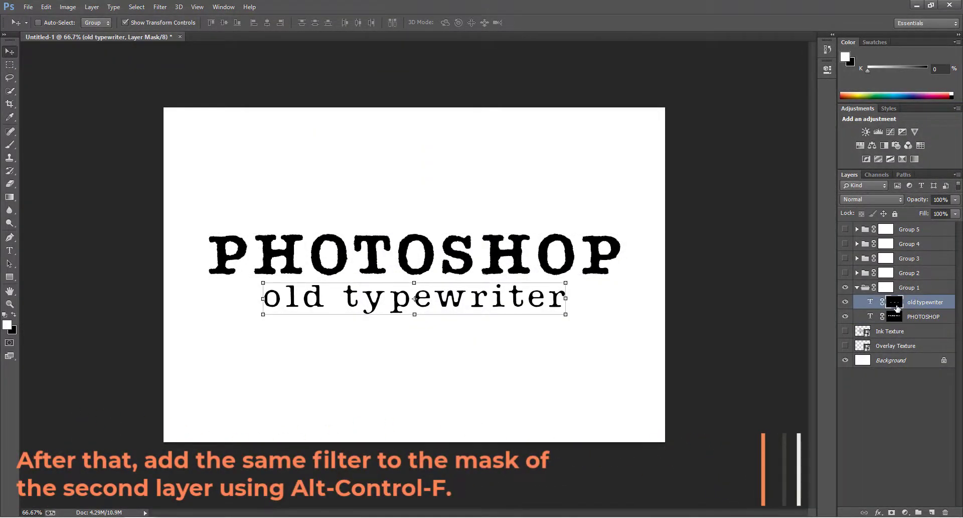
key("ctrl+alt+f")
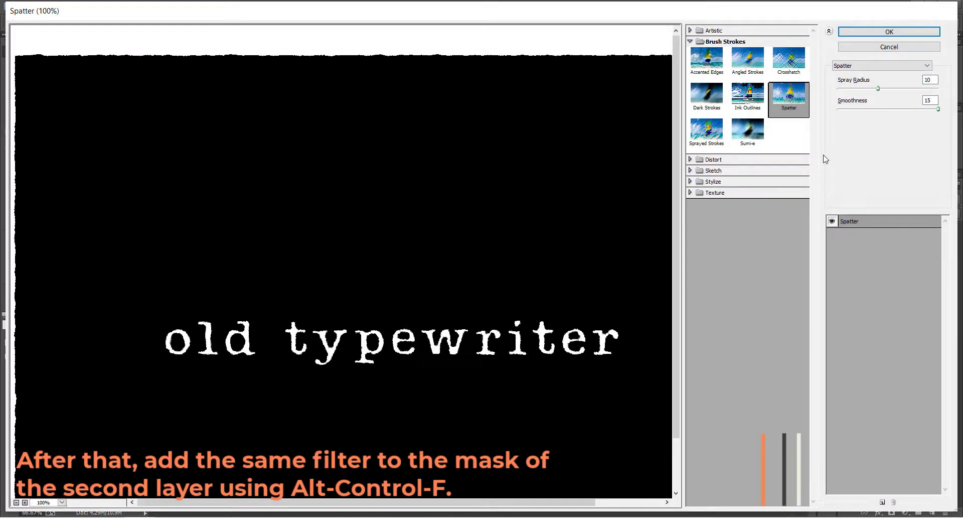
left_click(889, 31)
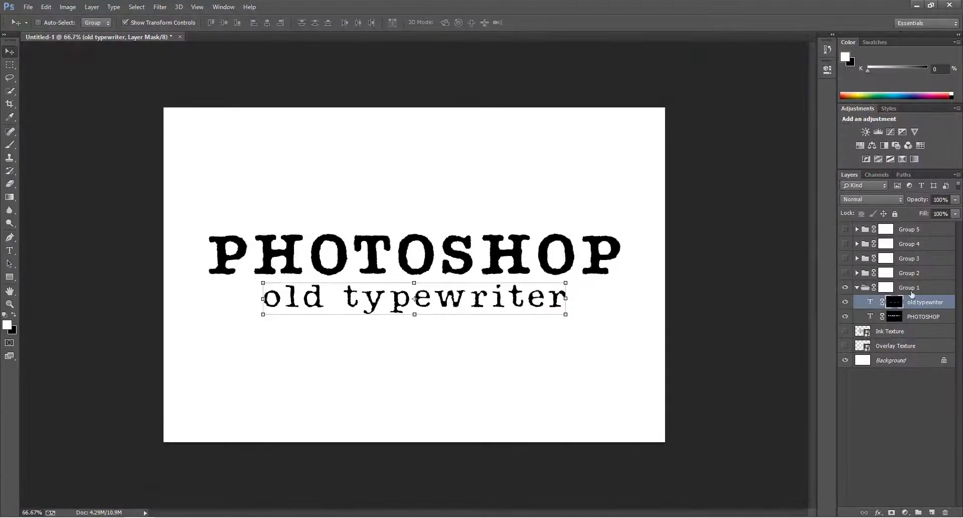
Move the Ink Texture layer into Group 1 above the text layers, show it, and scale it to about 169% so it covers the text
left_click_drag(862, 332, 872, 303)
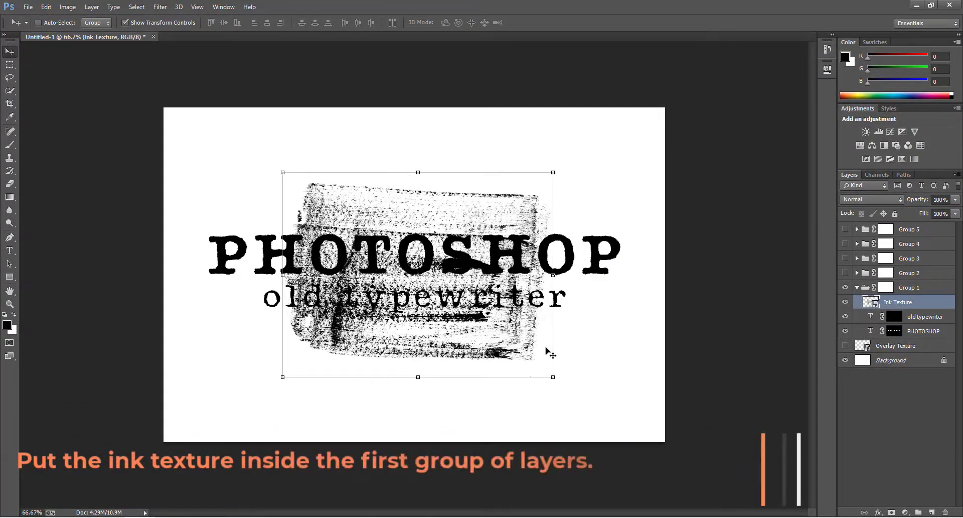
mouse_move(552, 375)
left_mouse_down()
mouse_move(628, 406)
mouse_move(650, 447)
left_mouse_up()
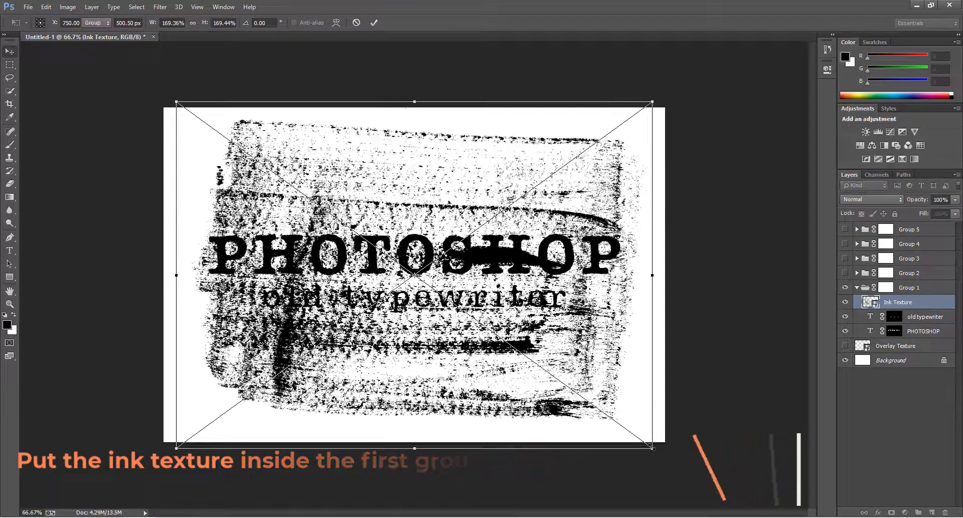
key("Return")
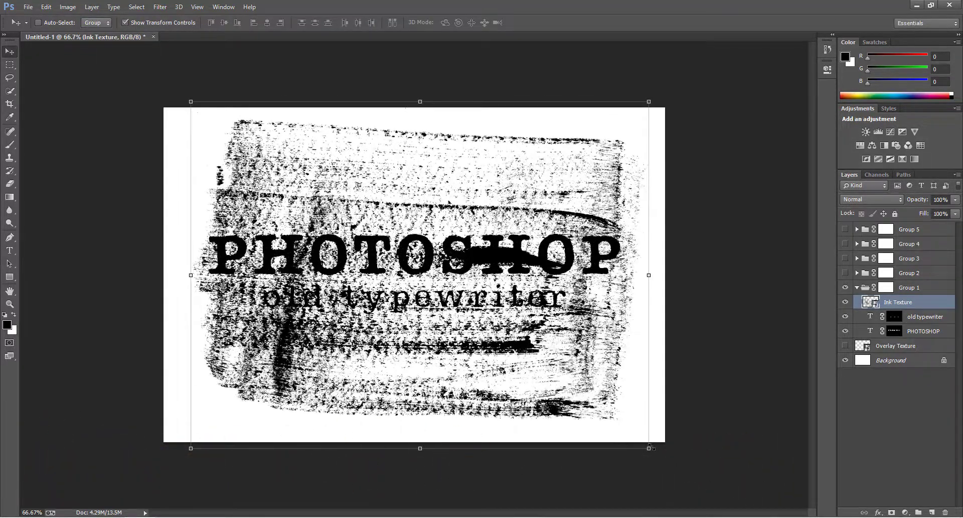
Add a white (ffffff) Color Overlay to the Ink Texture layer and collapse its effects list
left_click(879, 513)
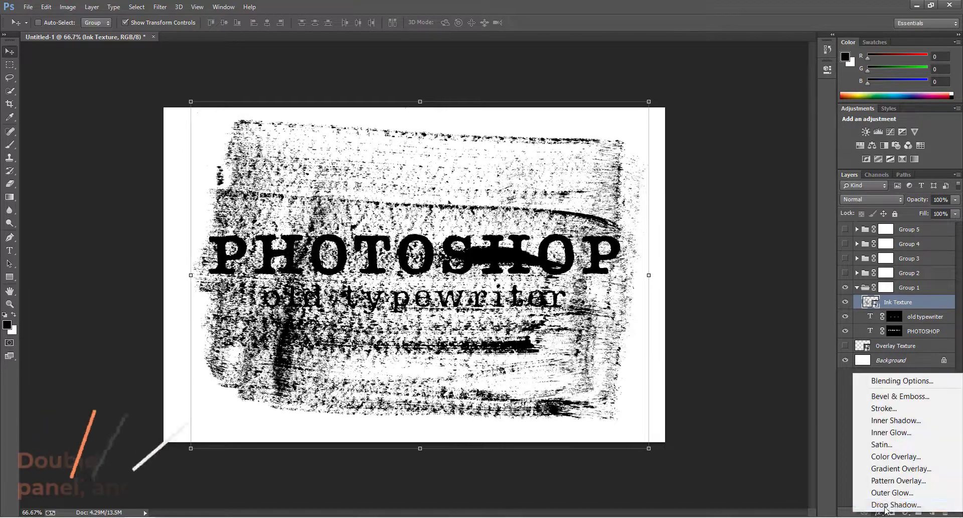
left_click(900, 460)
left_click_drag(502, 100, 654, 154)
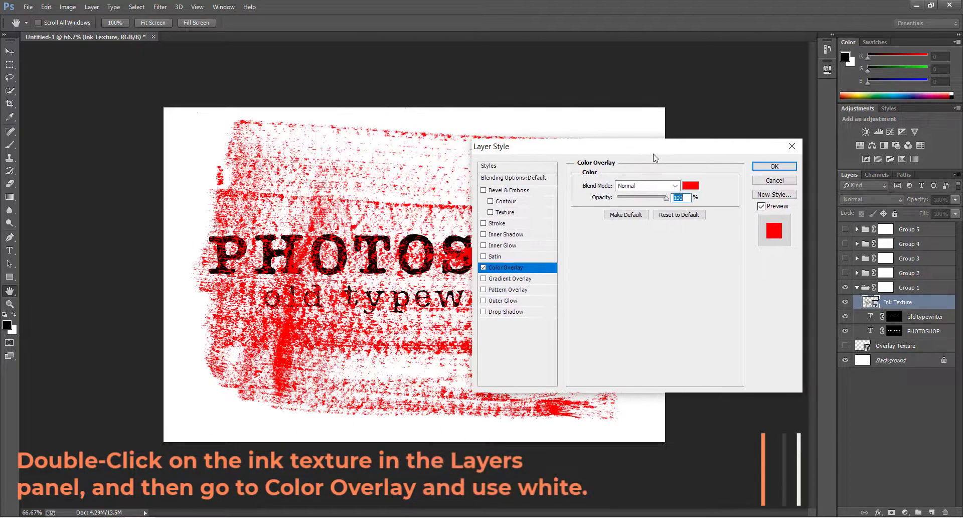
left_click(690, 185)
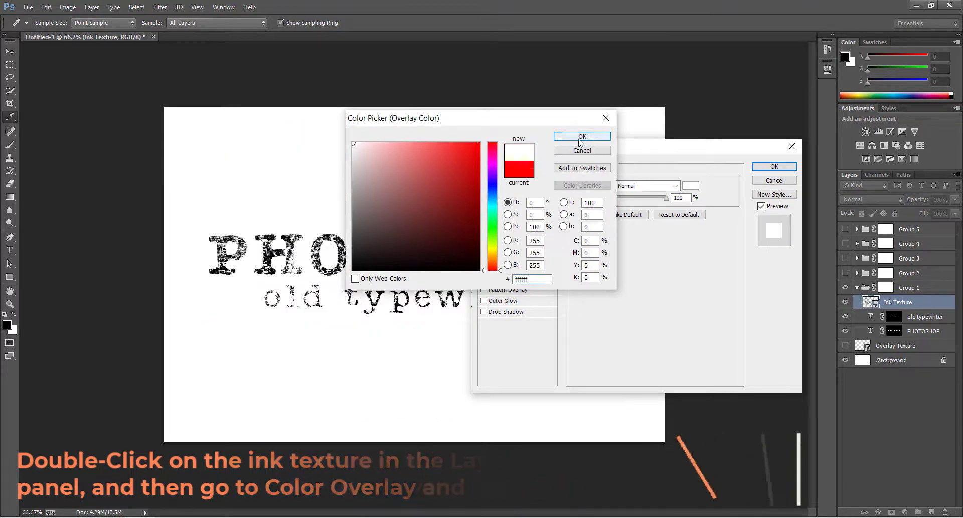
left_click(582, 136)
left_click(784, 167)
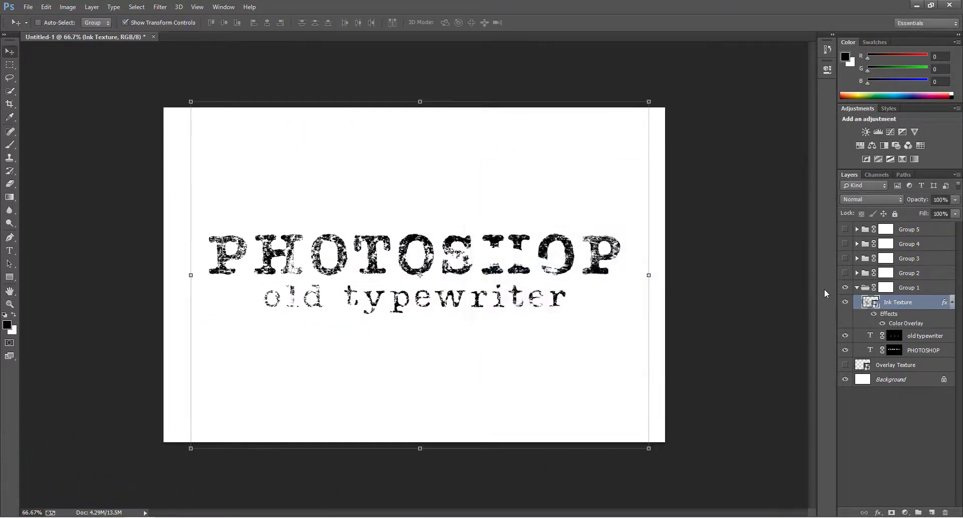
left_click(917, 303)
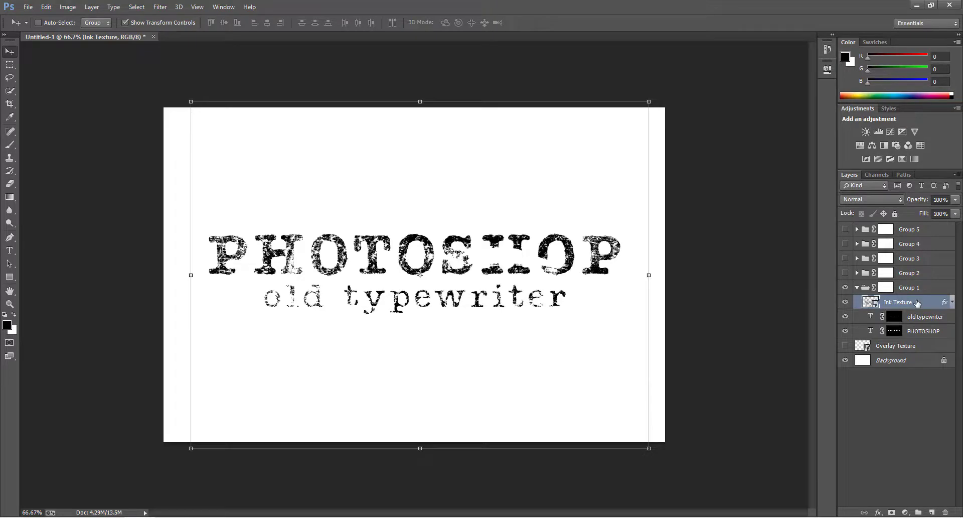
Show and expand Group 2, select its PHOTOSHOP text outline with the layer mask active, and contract the selection by 2 pixels
left_click(856, 272)
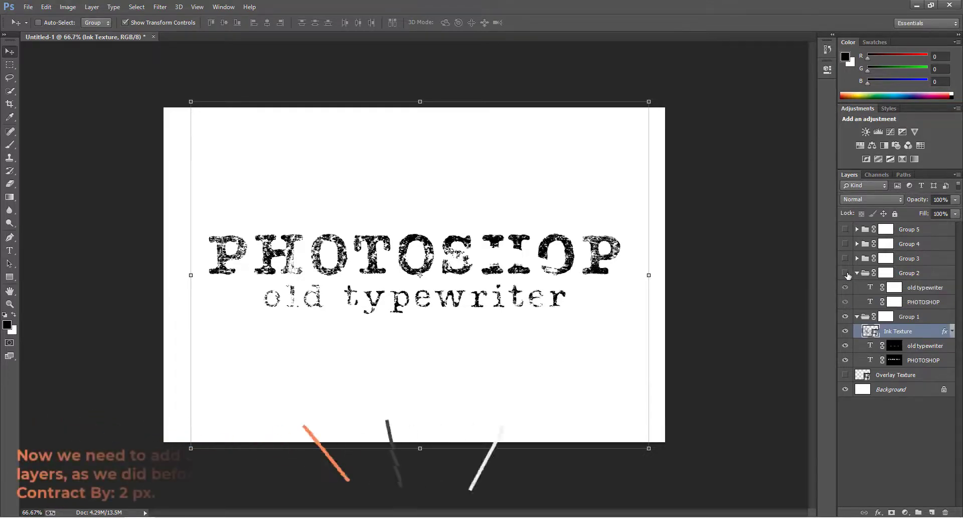
left_click(845, 272)
left_click(895, 302)
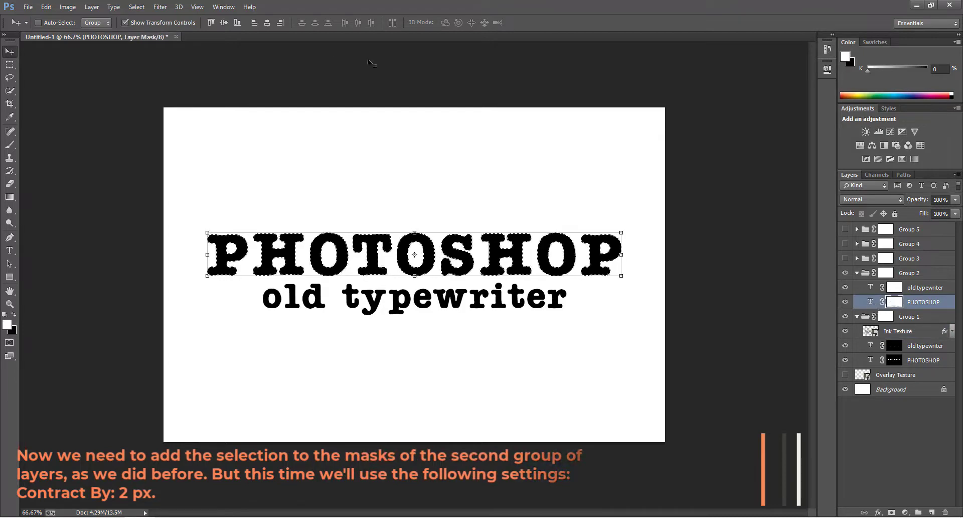
left_click(136, 7)
mouse_move(151, 154)
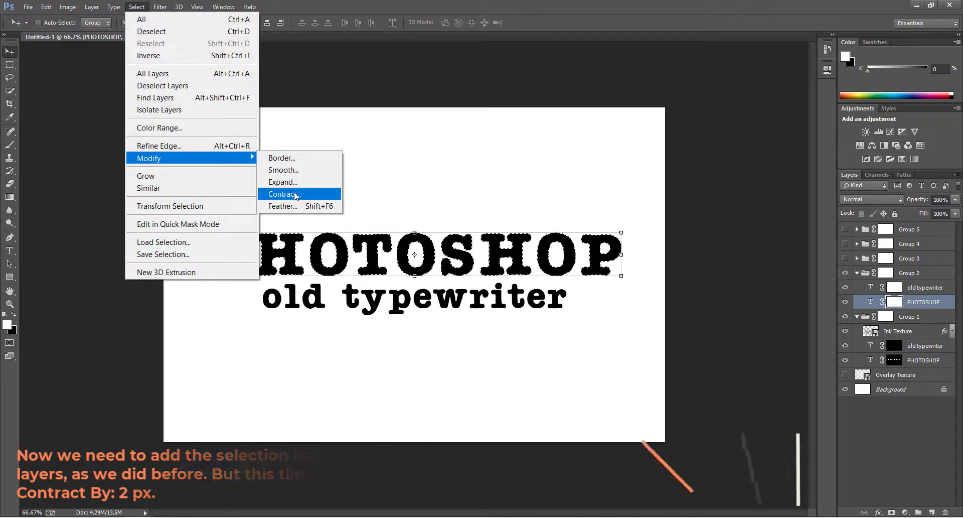
left_click(274, 185)
type("2")
key("Return")
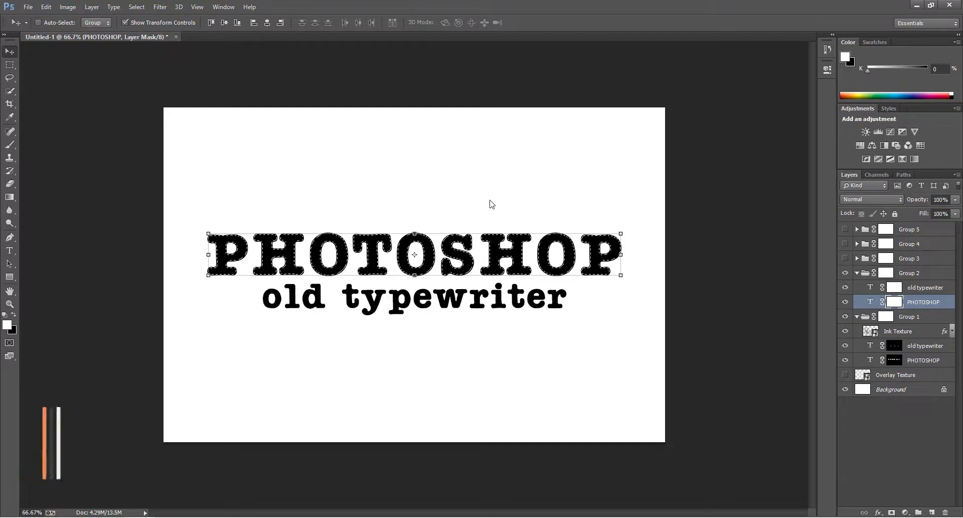
Invert the selection, fill the PHOTOSHOP layer mask in Group 2 with black, and deselect
key("ctrl+shift+i")
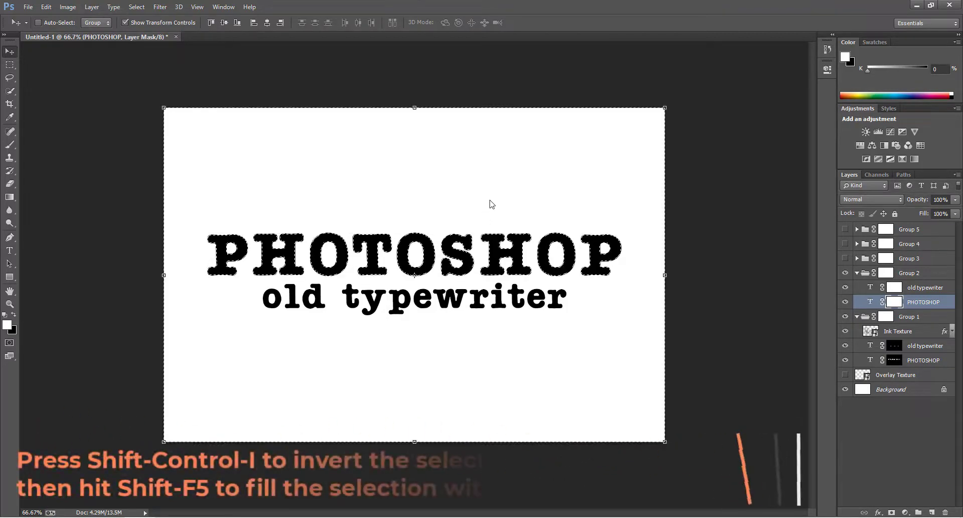
key("shift+F5")
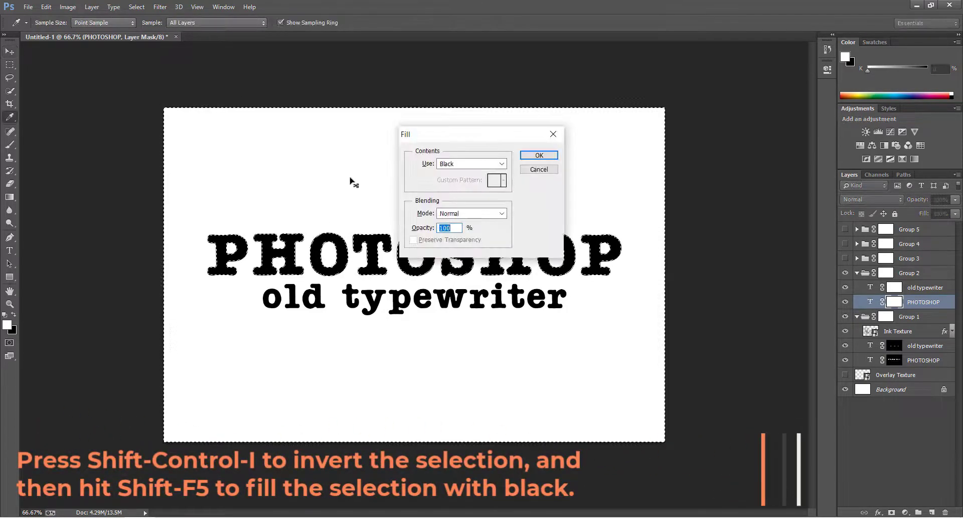
key("Return")
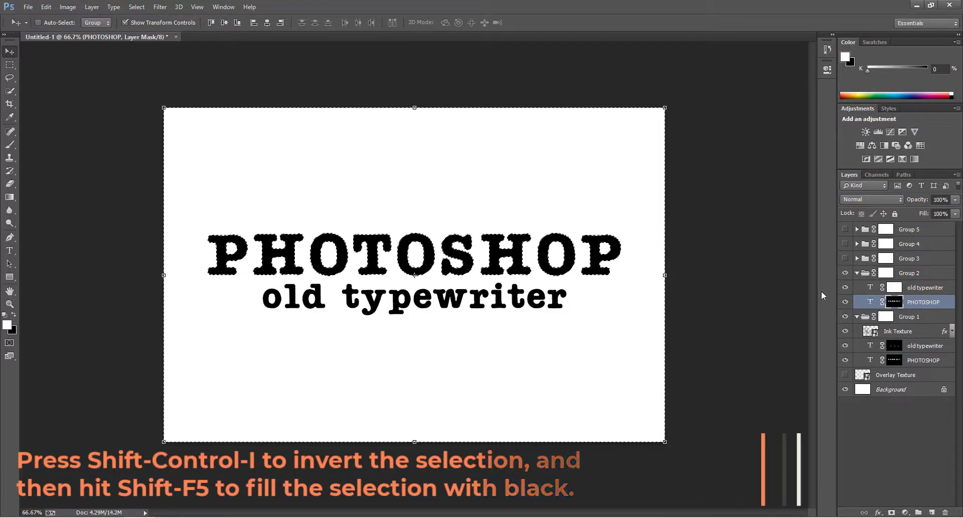
key("ctrl+d")
key("v")
Contract the old typewriter text outline in Group 2 by 2 pixels, fill its layer mask with black outside that outline, and deselect
left_click(875, 289)
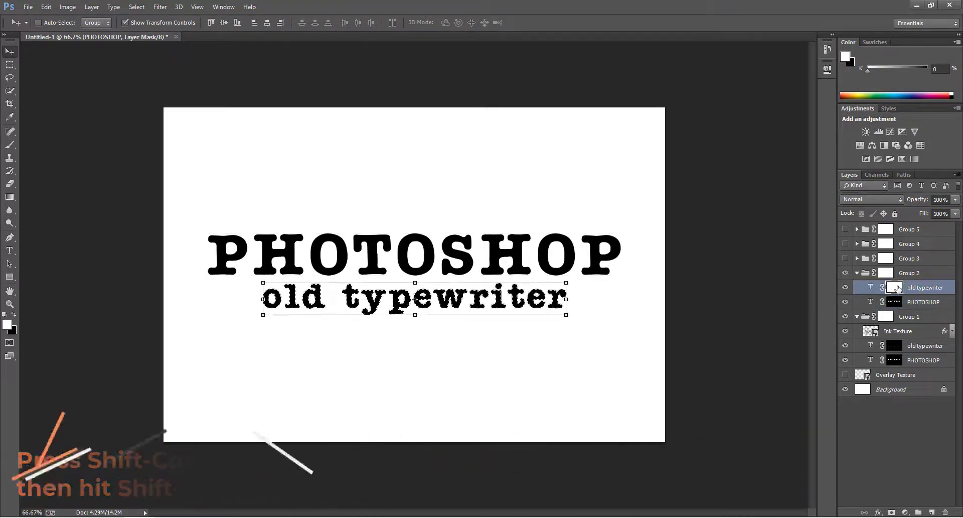
left_click(137, 7)
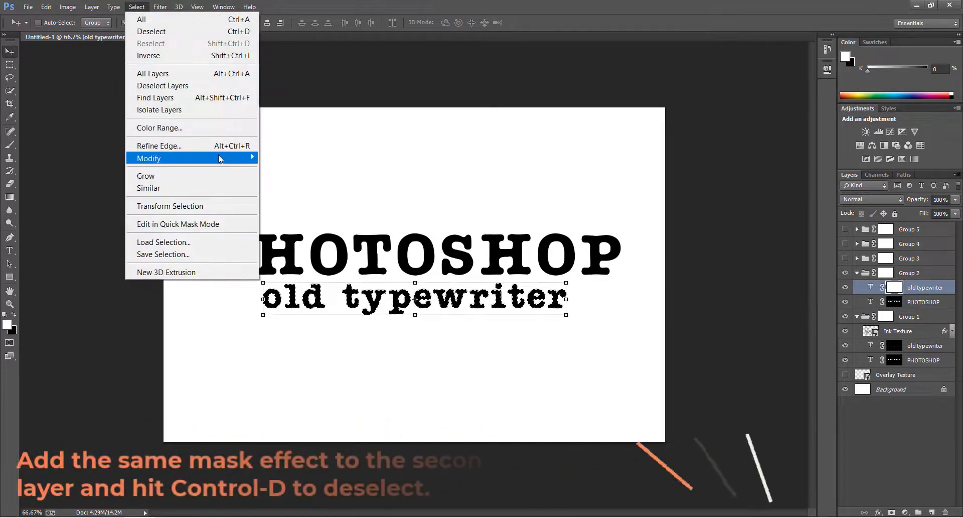
mouse_move(217, 158)
left_click(283, 194)
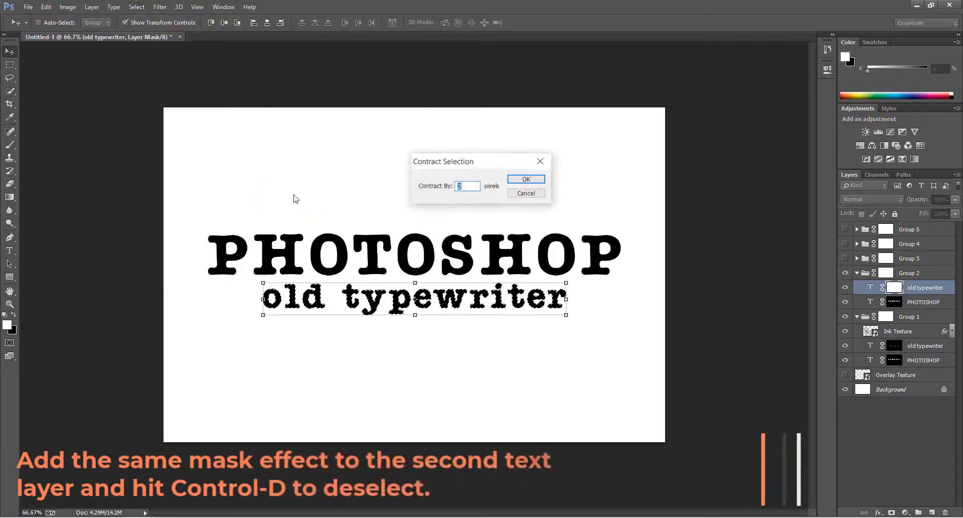
left_click(526, 179)
key("ctrl+BackSpace")
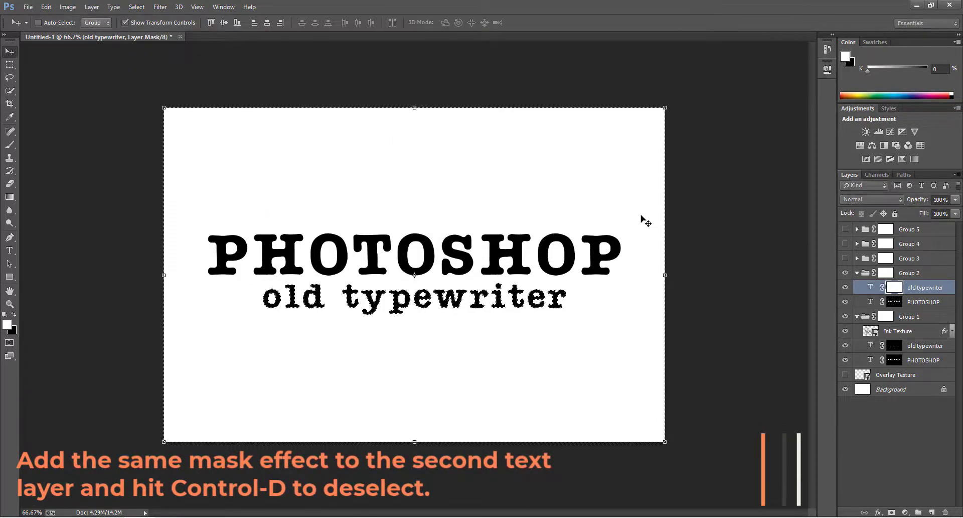
key("ctrl+d")
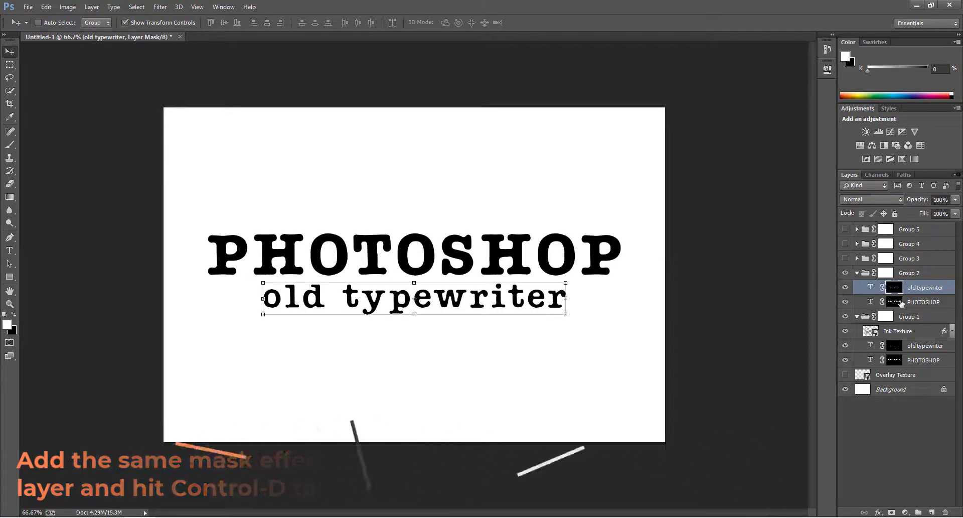
Apply Sprayed Strokes to the PHOTOSHOP layer mask in Group 2 with Stroke Length 20, Spray Radius 0 and Horizontal direction
left_click(896, 303)
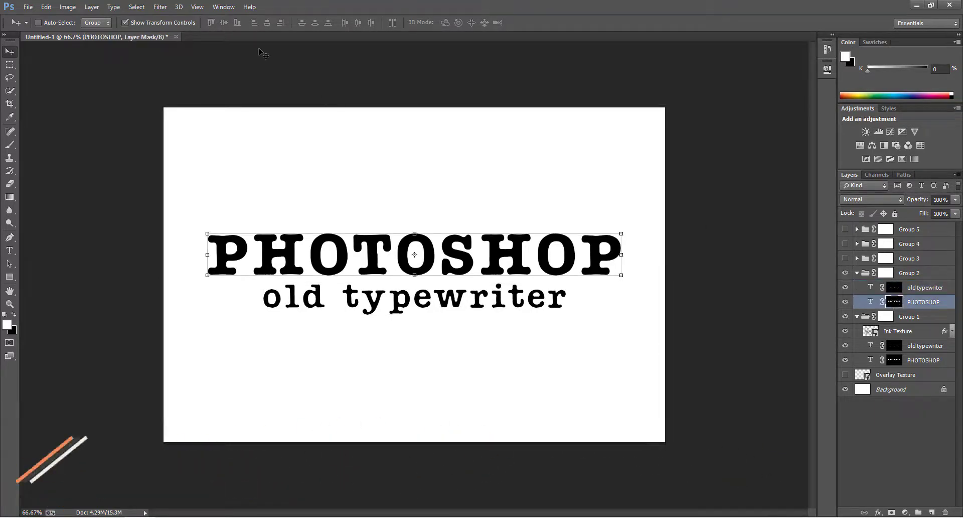
left_click(160, 6)
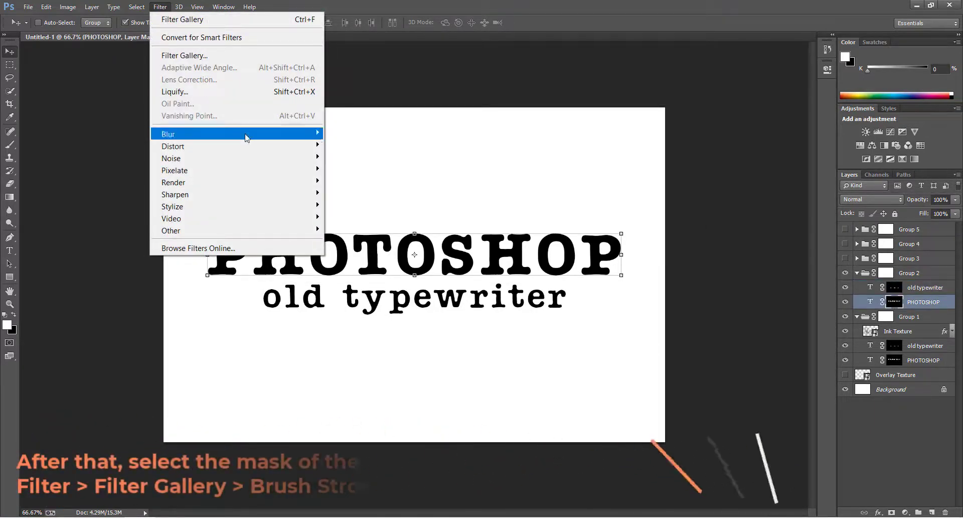
left_click(236, 56)
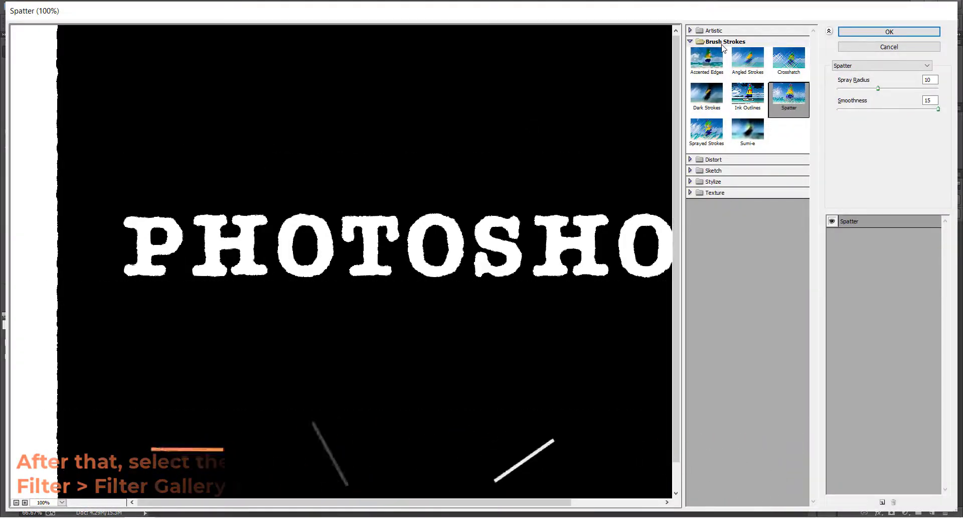
left_click(706, 129)
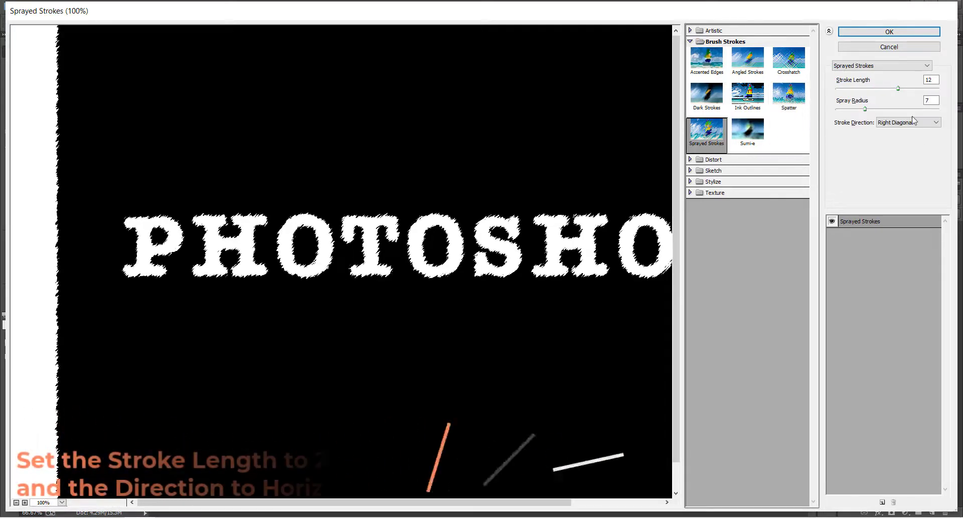
double_click(930, 80)
type("20")
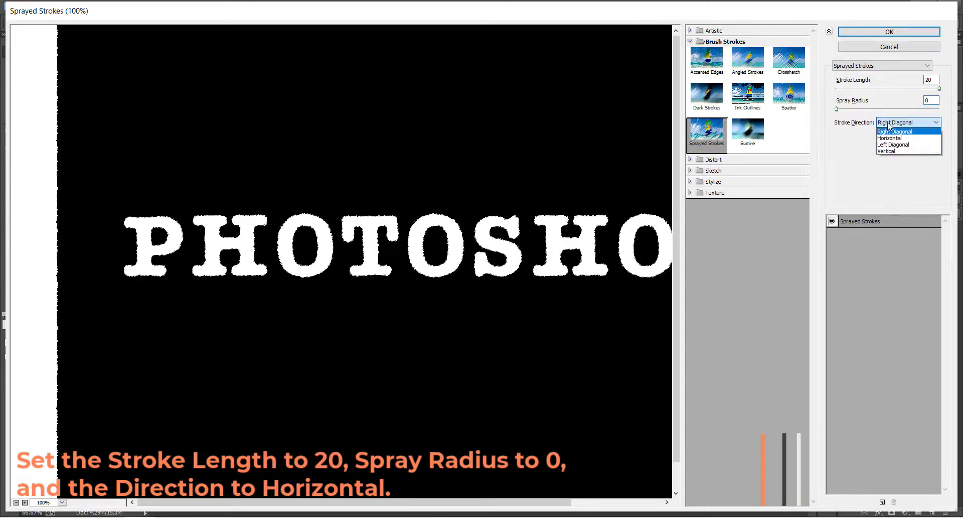
left_click(891, 138)
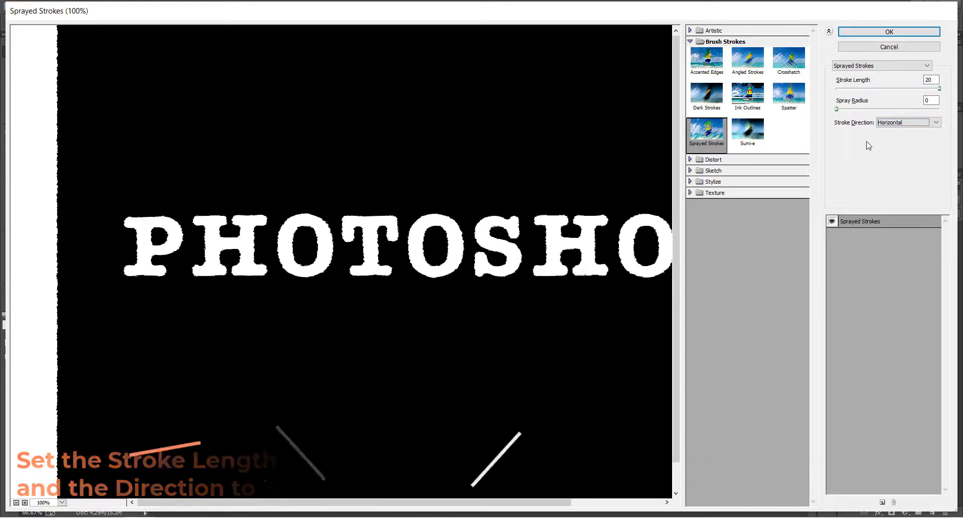
left_click(889, 32)
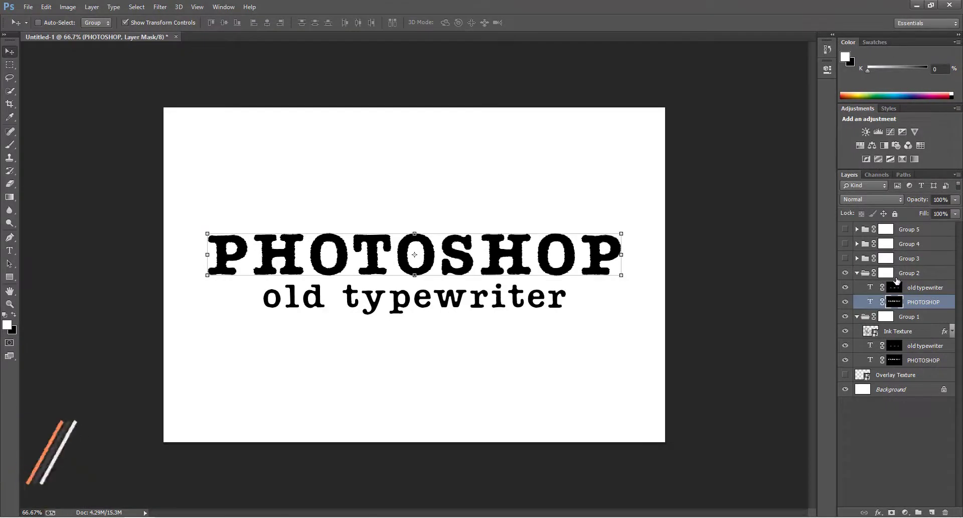
Apply the same Sprayed Strokes filter settings to the old typewriter layer mask in Group 2
left_click(893, 288)
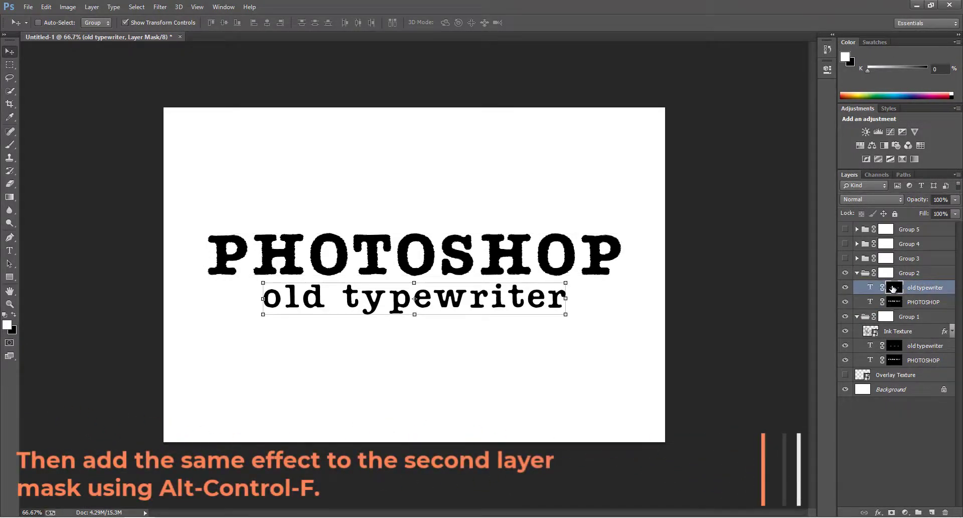
key("ctrl+alt+f")
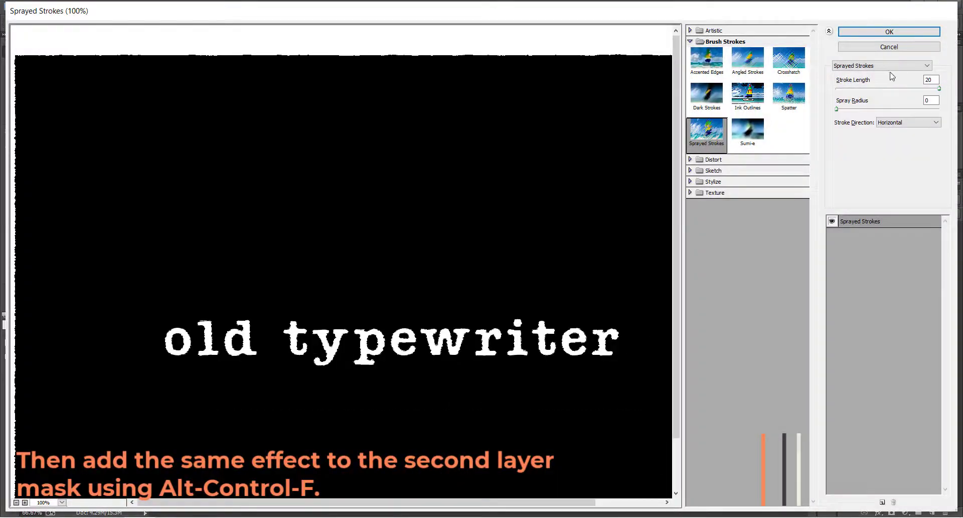
left_click(890, 32)
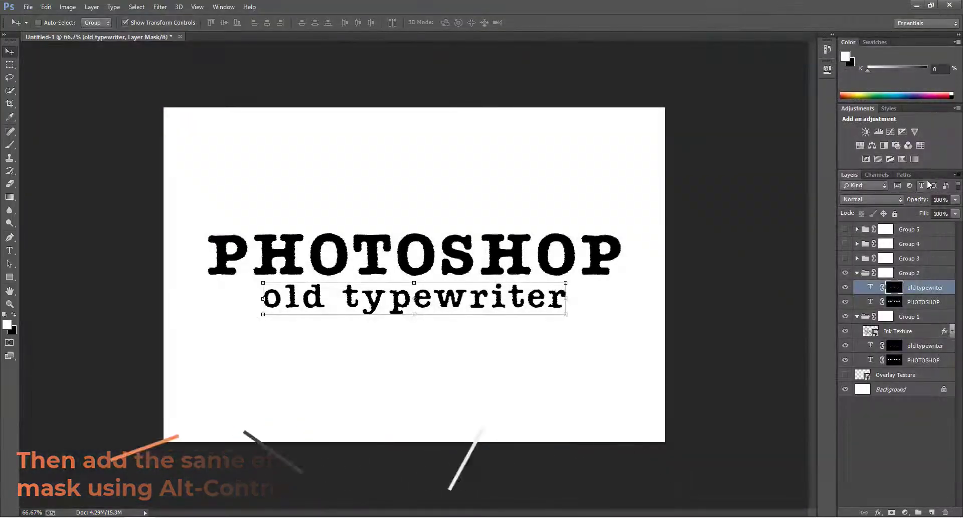
Show and expand Group 3, and fill its PHOTOSHOP layer mask with black outside the text outline without contracting the selection
left_click(858, 258)
left_click(909, 258)
left_click(845, 257)
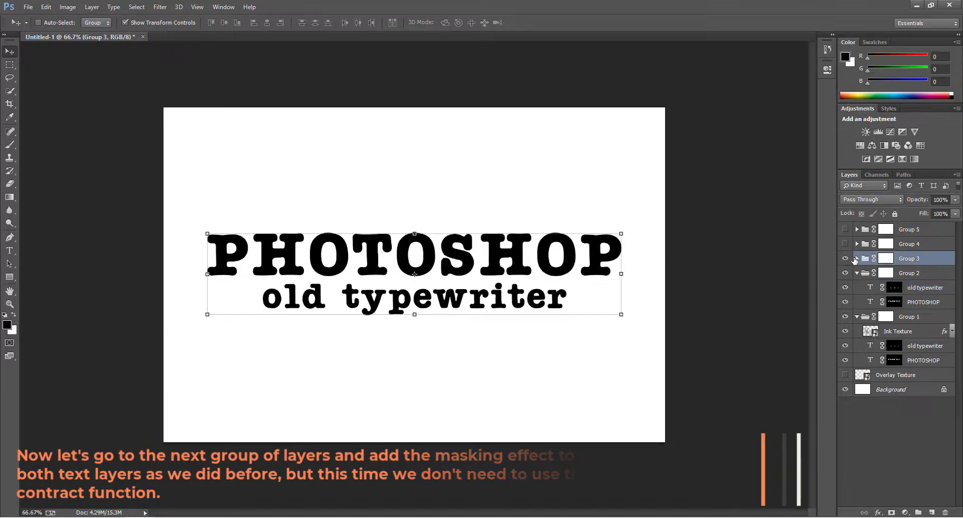
left_click(895, 288)
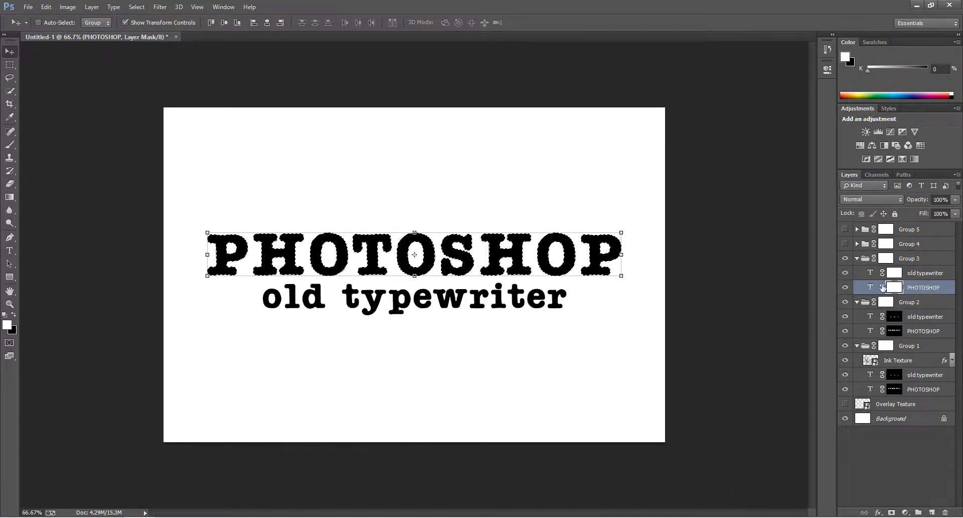
left_click(886, 287, "ctrl")
key("shift+F5")
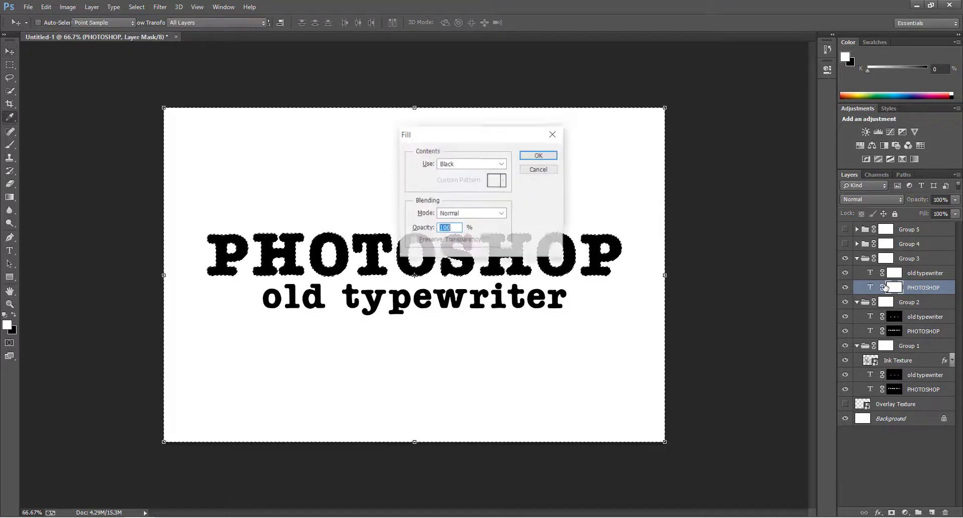
key("Return")
Fill the old typewriter layer mask in Group 3 with black outside the text outline, select the PHOTOSHOP mask, and deselect the outline
left_click(872, 273)
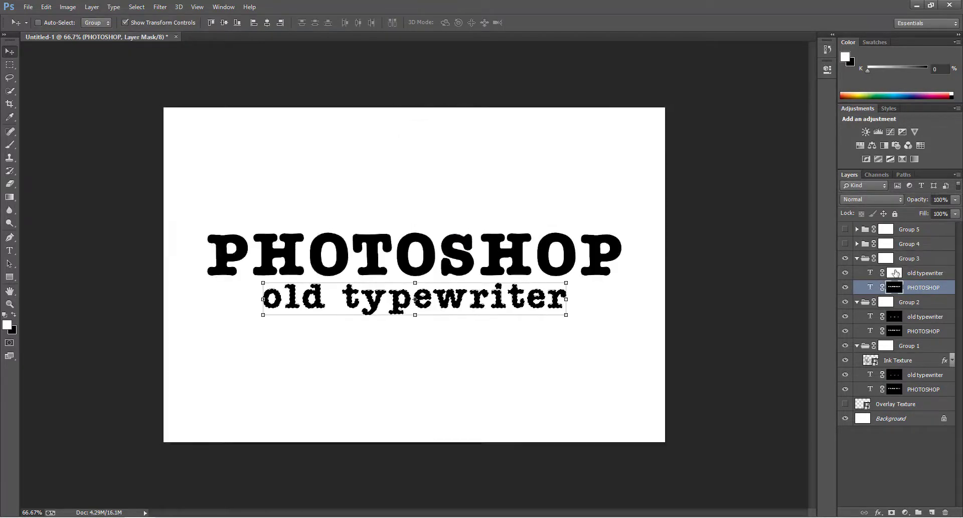
left_click(871, 273, "ctrl")
left_click(896, 272)
key("shift+F5")
key("Return")
left_click(895, 287)
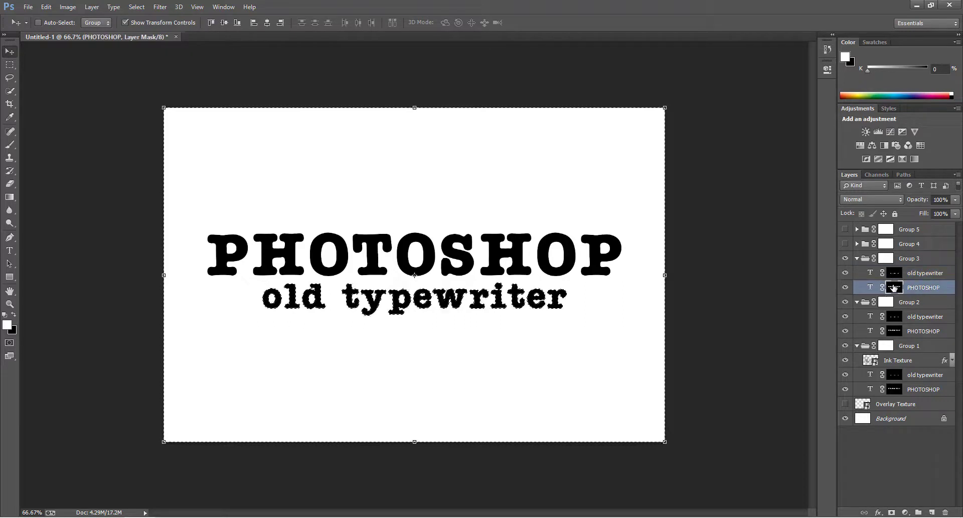
key("ctrl+d")
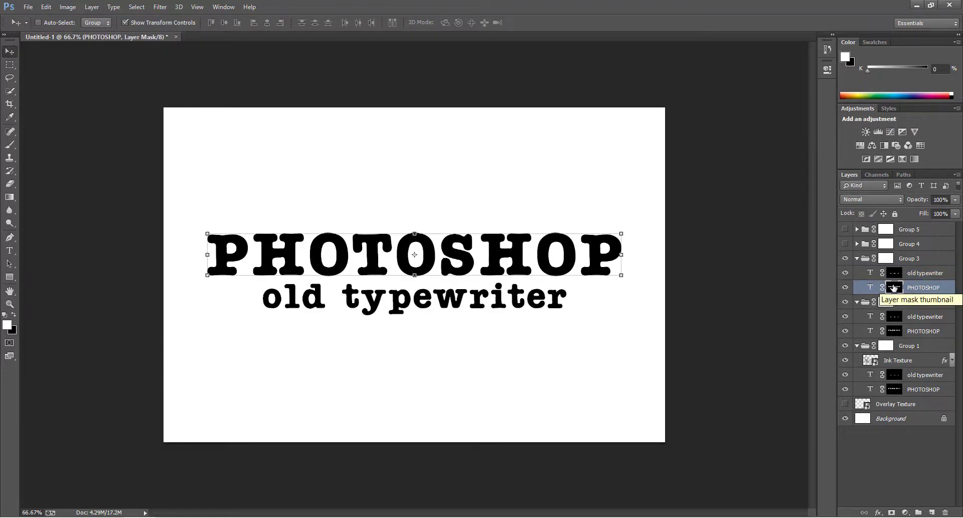
Set up a Displace filter on Group 3's PHOTOSHOP mask with horizontal and vertical scale 4, Tile and Repeat Edge Pixels
left_click(163, 8)
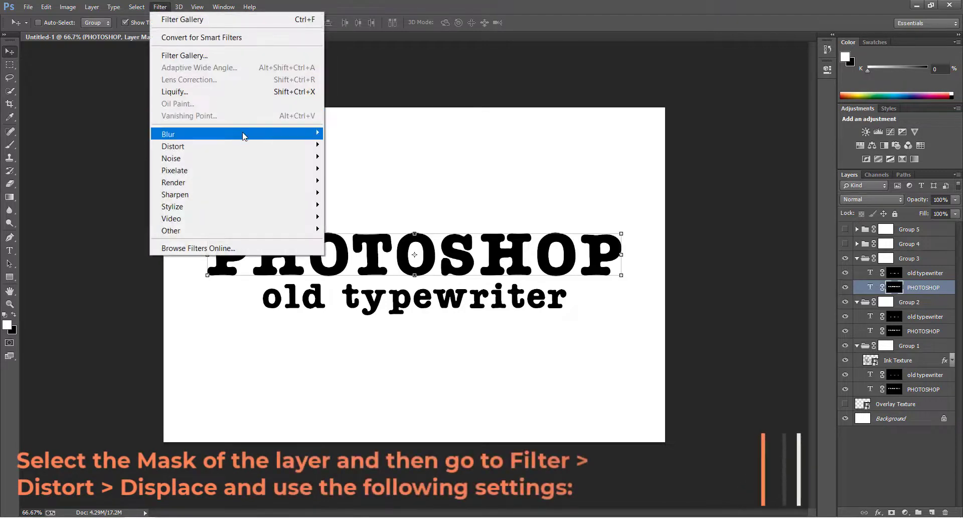
mouse_move(250, 146)
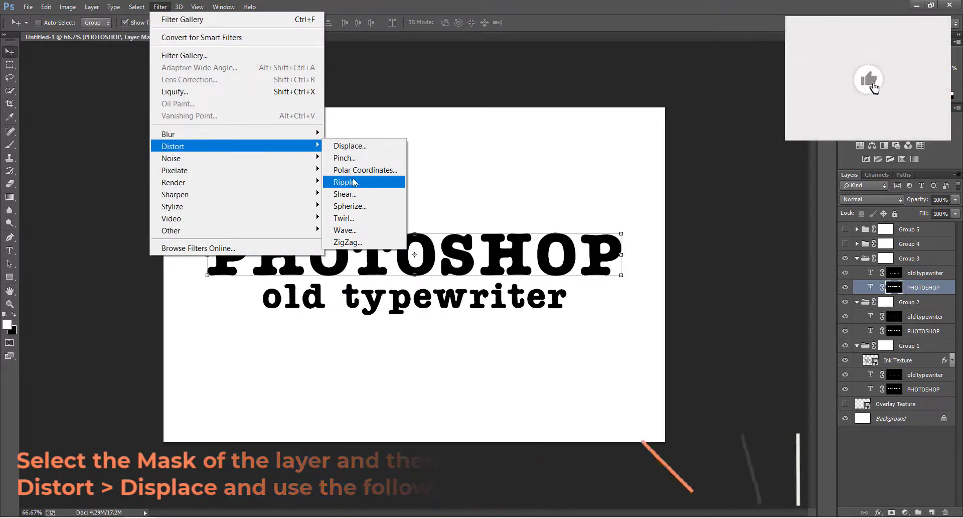
left_click(355, 146)
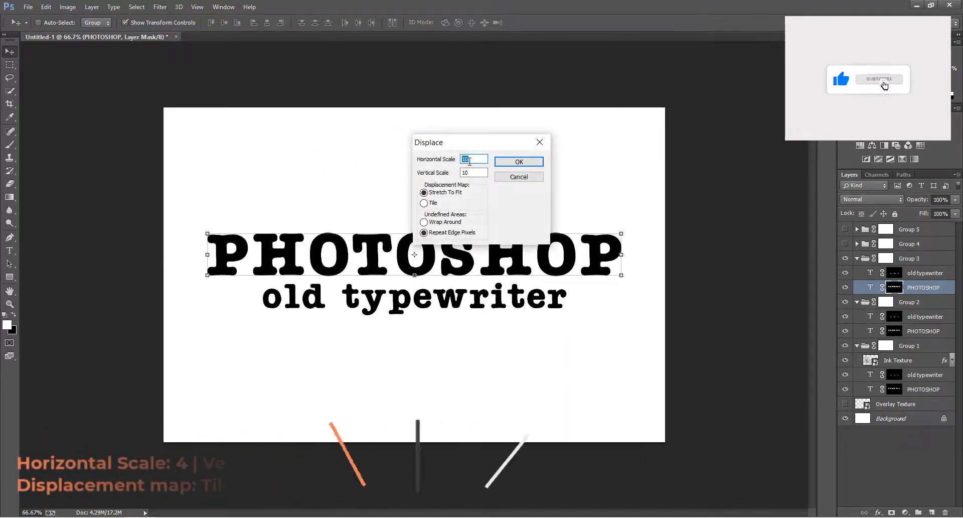
type("4")
key("Tab")
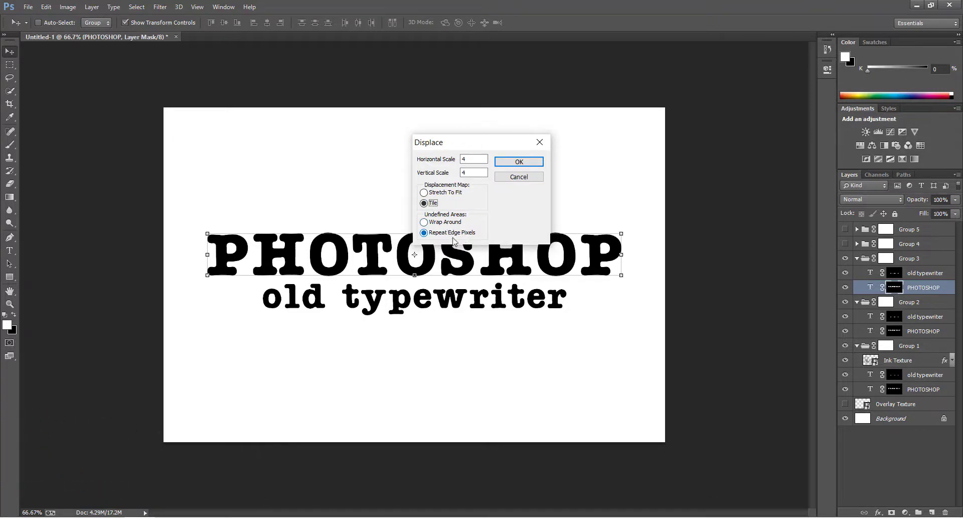
left_click(516, 160)
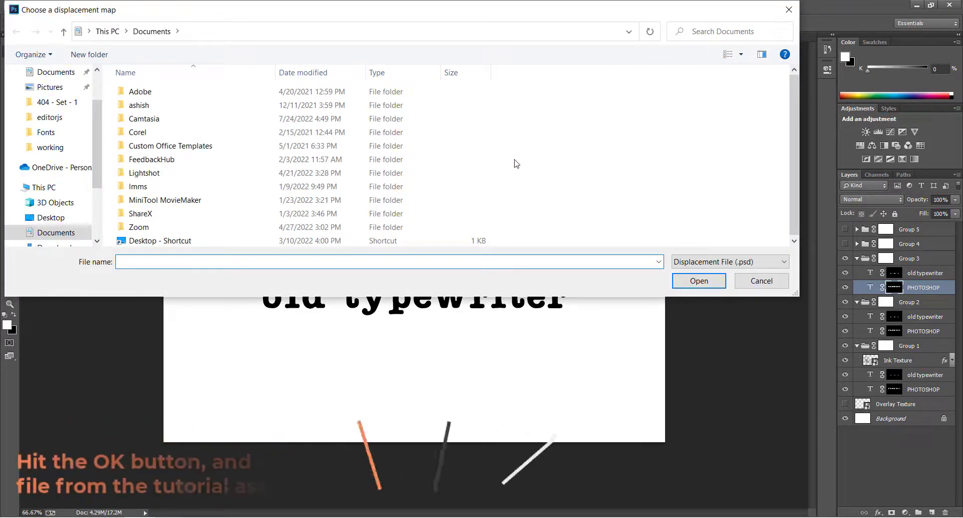
Load the Displacement Map file from Downloads > typewriter effect > Tutorial Assets as the displacement map
scroll(95, 93, "up", 2)
left_click(80, 111)
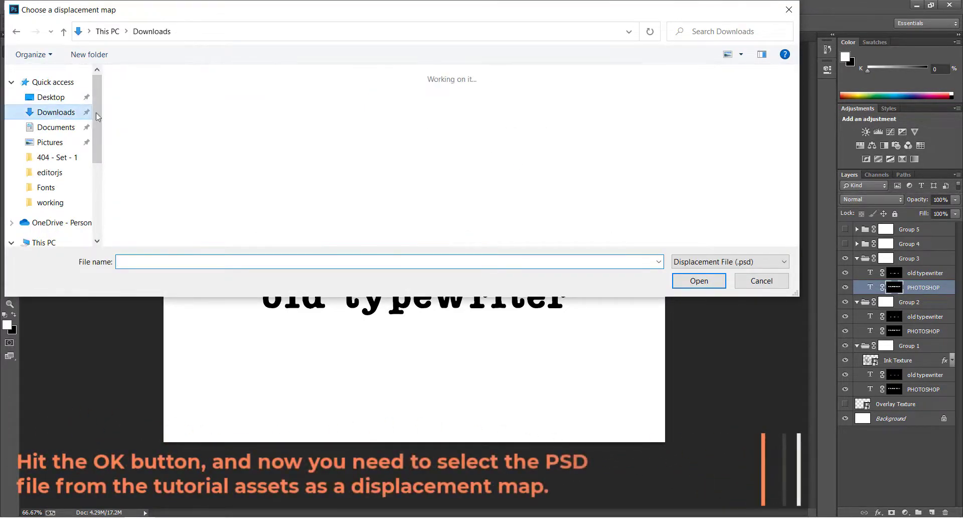
double_click(165, 120)
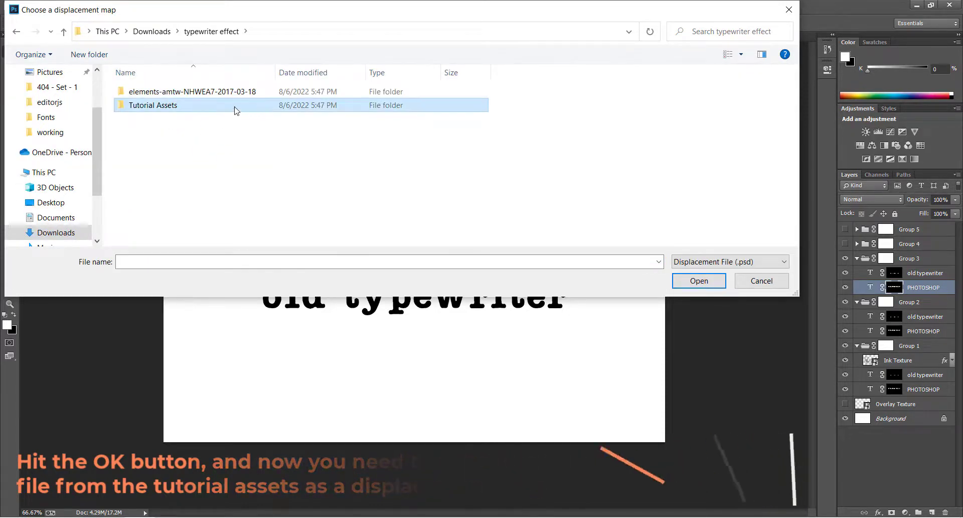
double_click(193, 107)
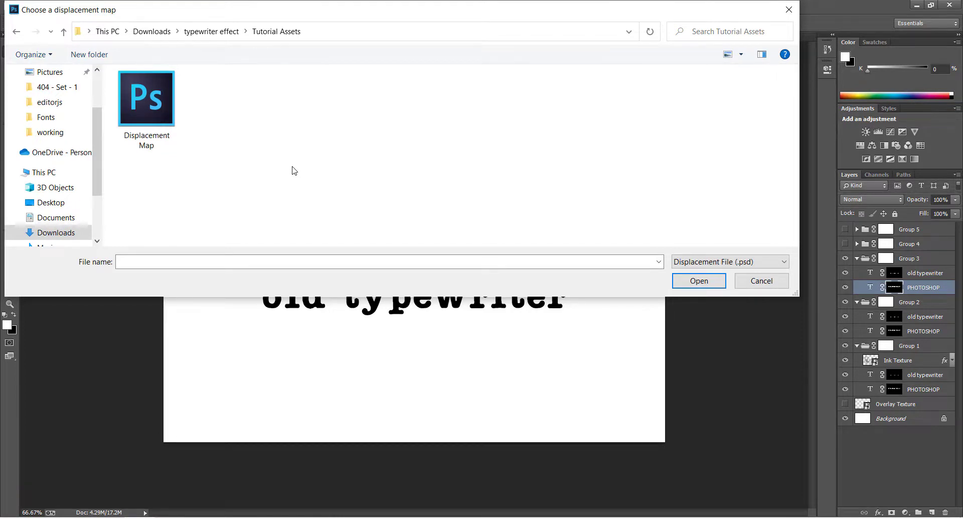
left_click(176, 136)
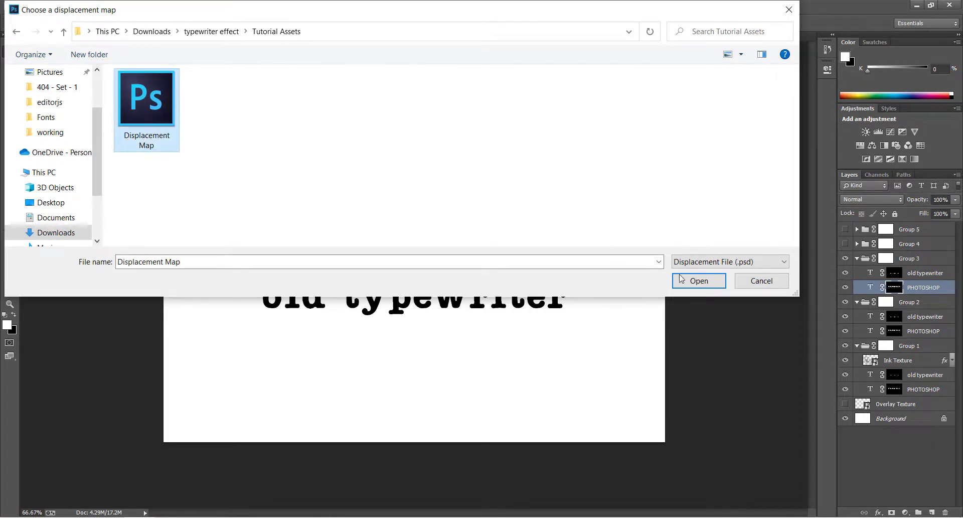
left_click(696, 281)
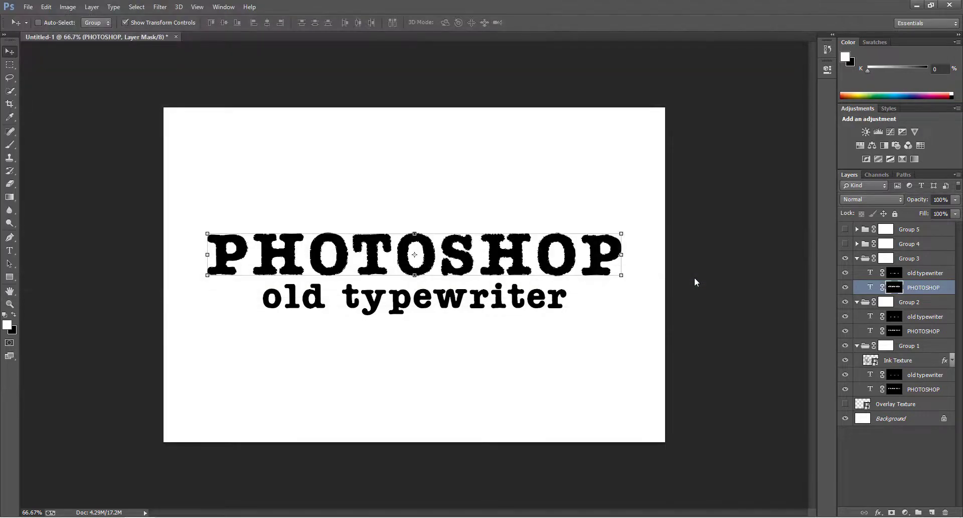
Apply the same Displace filter with the Displacement Map file to the old typewriter layer mask in Group 3
left_click(892, 277)
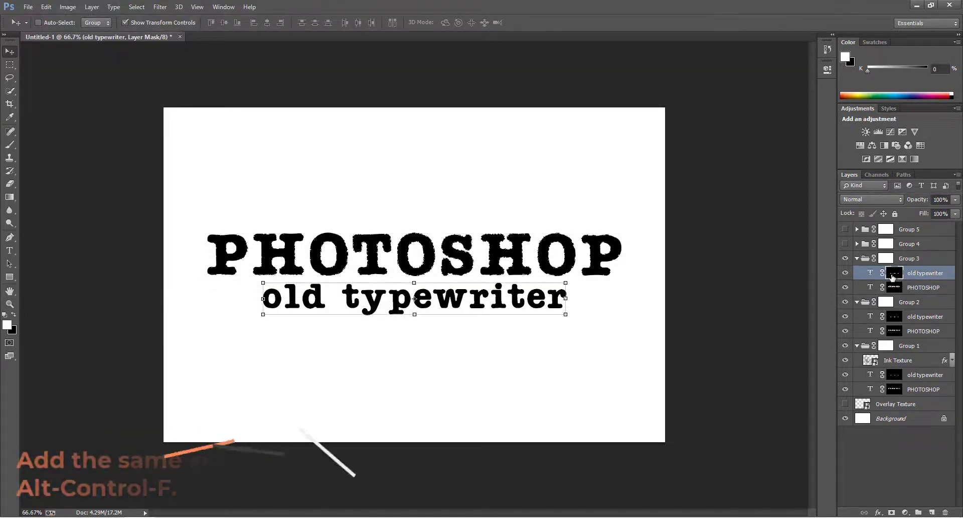
key("ctrl+alt+f")
left_click(517, 161)
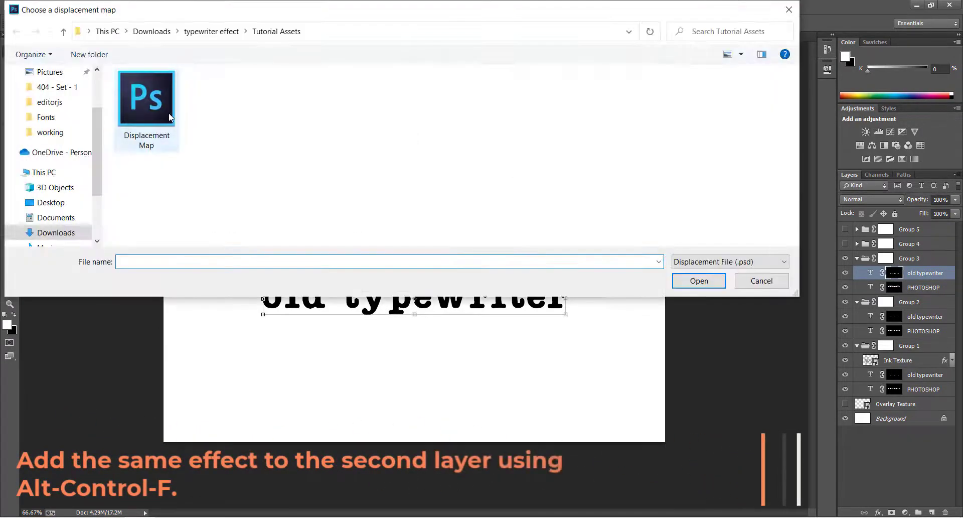
key("Return")
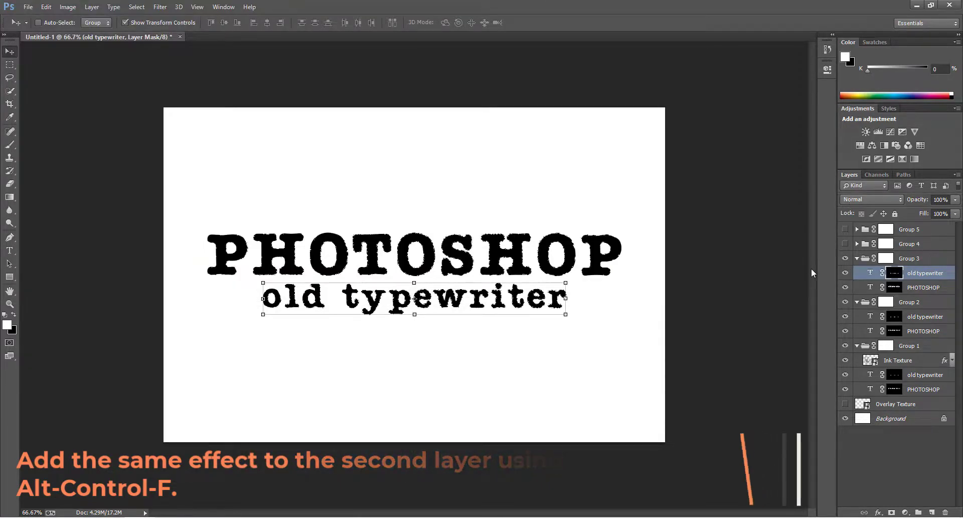
Show and expand Group 4, target its PHOTOSHOP layer mask, and contract the loaded PHOTOSHOP text outline by 4 pixels
left_click(857, 244)
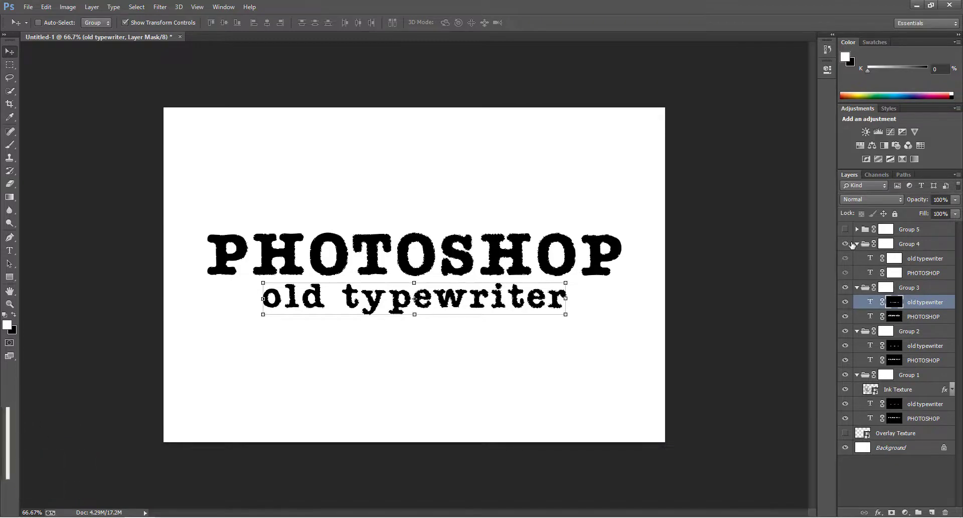
left_click(923, 272)
left_click(895, 272, "ctrl")
left_click(136, 6)
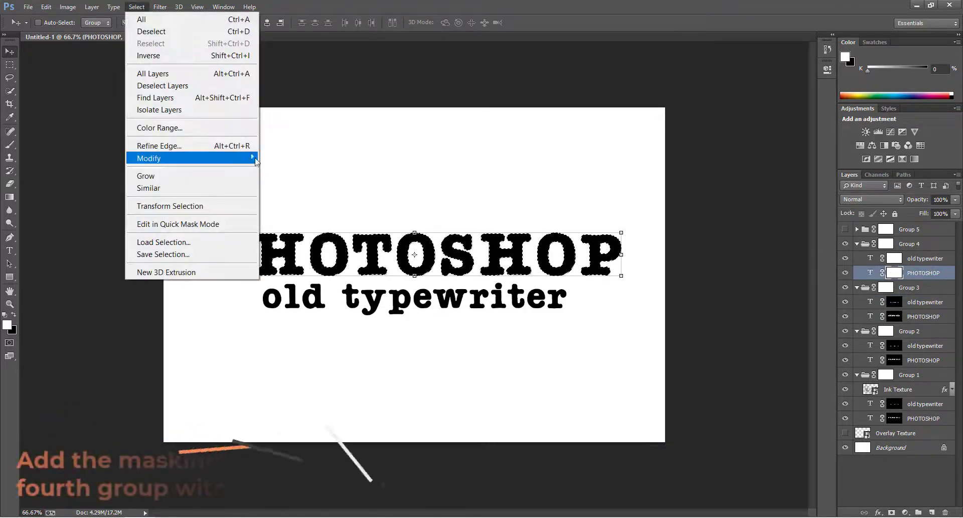
mouse_move(256, 161)
left_click(317, 190)
type("4")
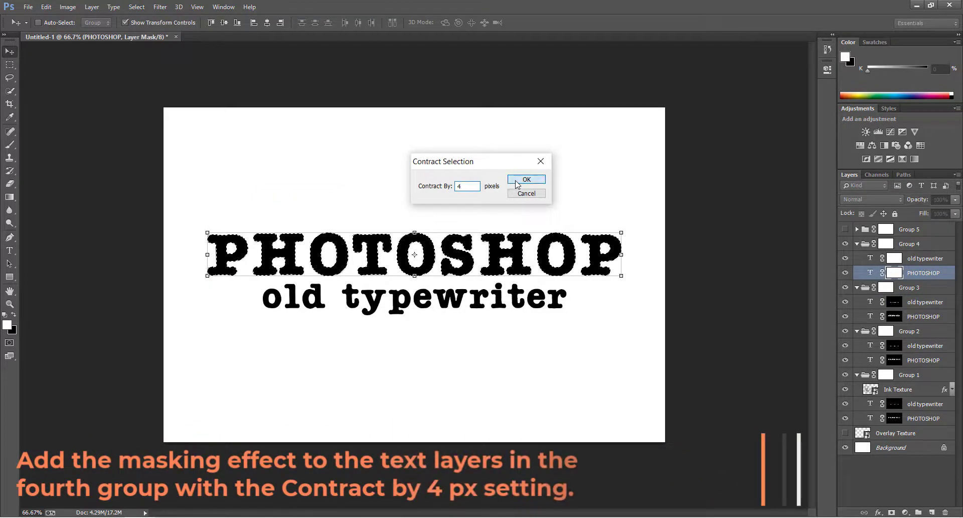
left_click(517, 185)
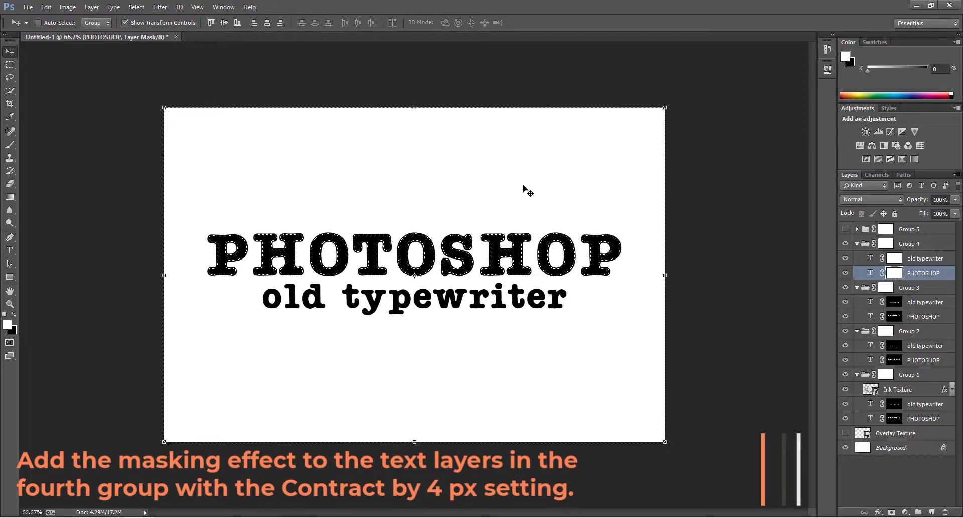
Fill Group 4's PHOTOSHOP mask with black outside the contracted text outline and deselect the outline
key("shift+BackSpace")
key("Return")
key("ctrl+d")
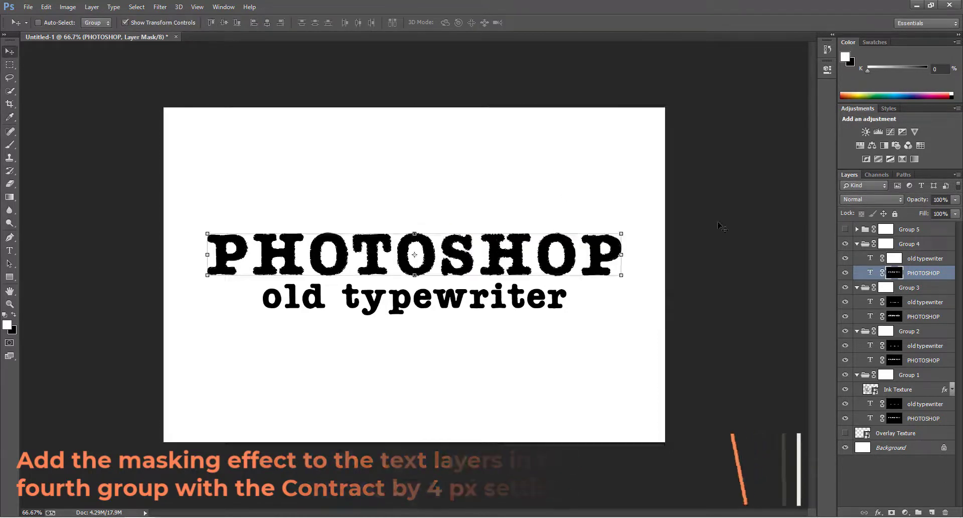
Fill Group 4's old typewriter mask with black outside its text outline contracted by 4 pixels, and deselect the outline
left_click(891, 258)
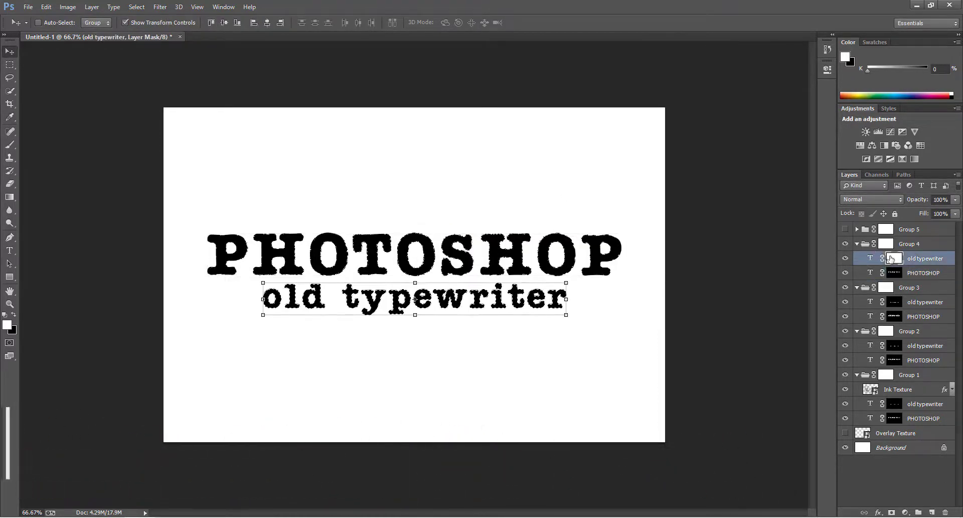
left_click(136, 7)
mouse_move(221, 158)
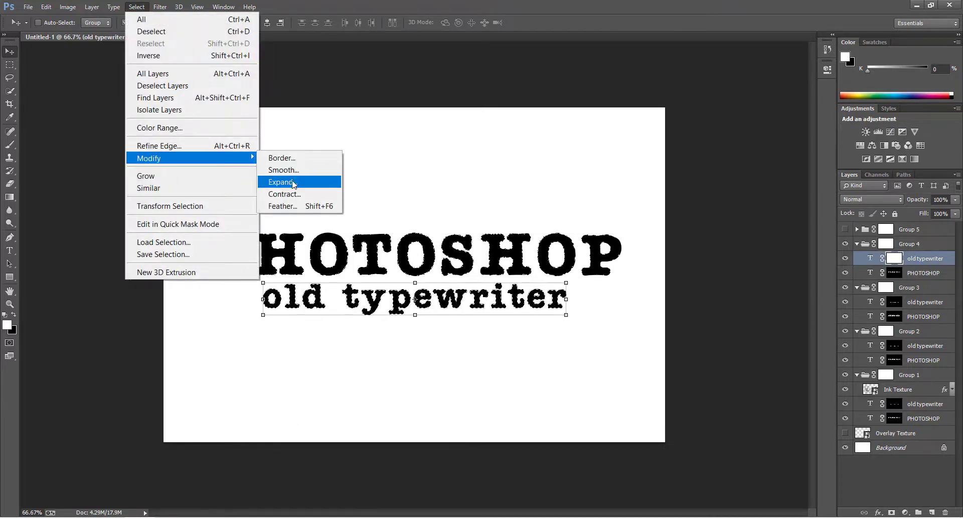
left_click(284, 194)
left_click(528, 180)
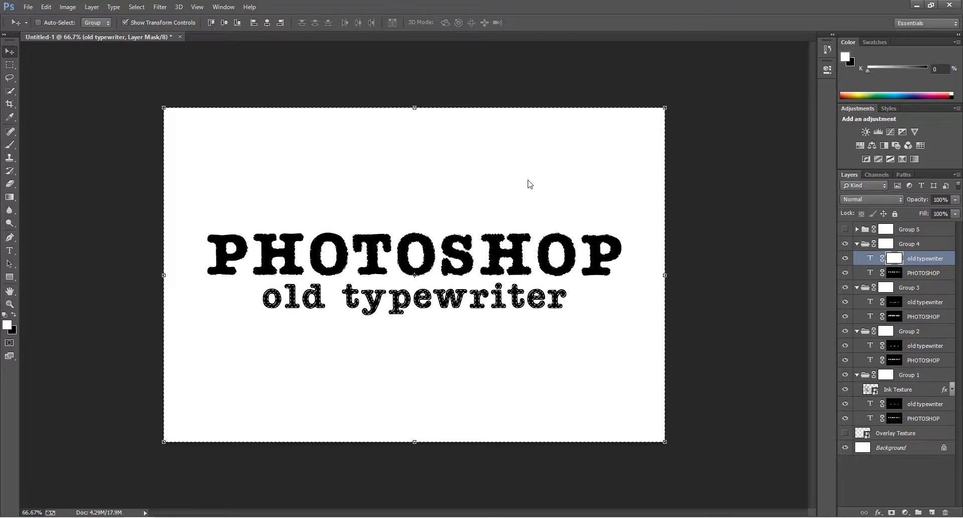
key("shift+BackSpace")
key("Return")
key("ctrl+d")
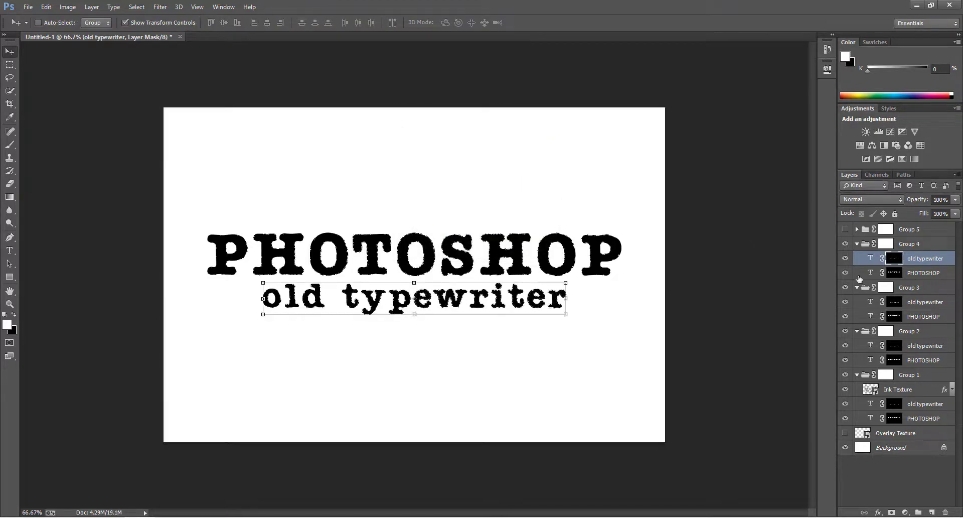
Apply a Ripple filter with amount 69% and size Medium to the PHOTOSHOP layer mask in Group 4
left_click(896, 272)
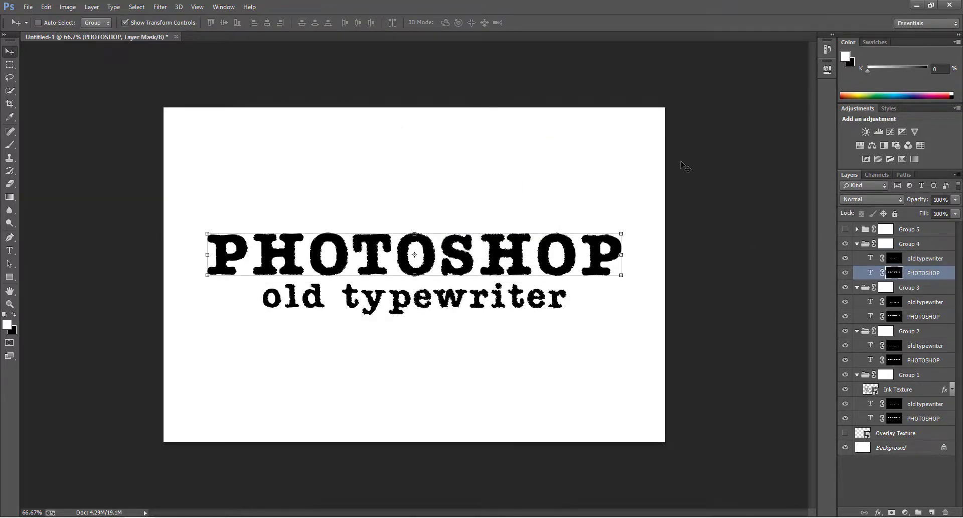
left_click(161, 7)
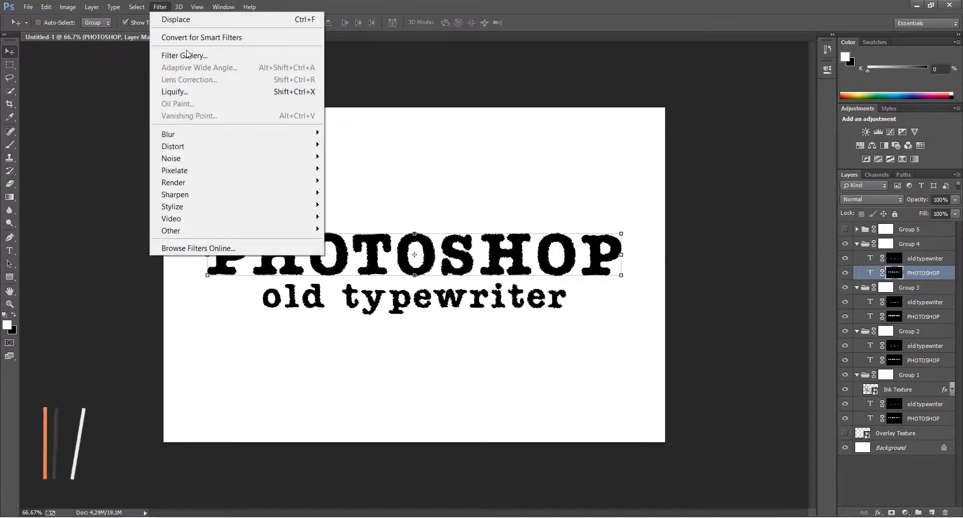
mouse_move(267, 153)
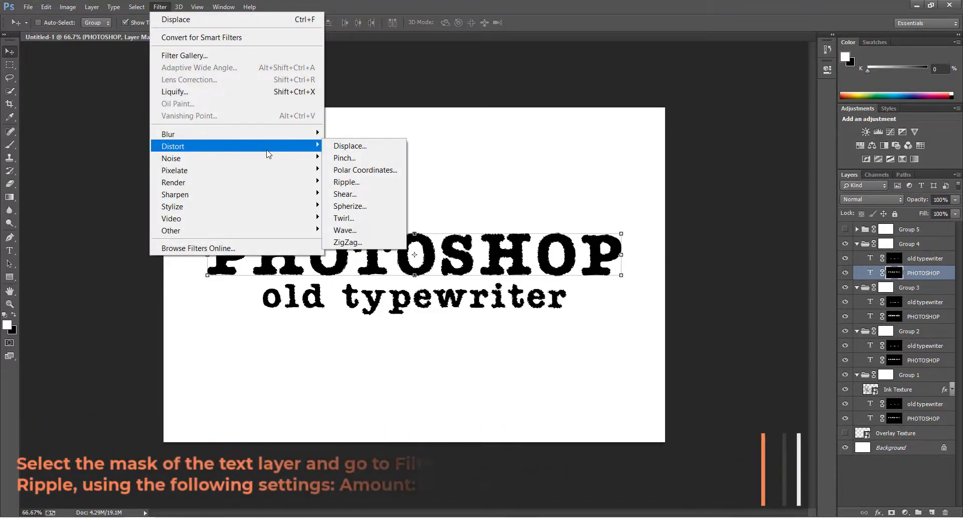
left_click(373, 188)
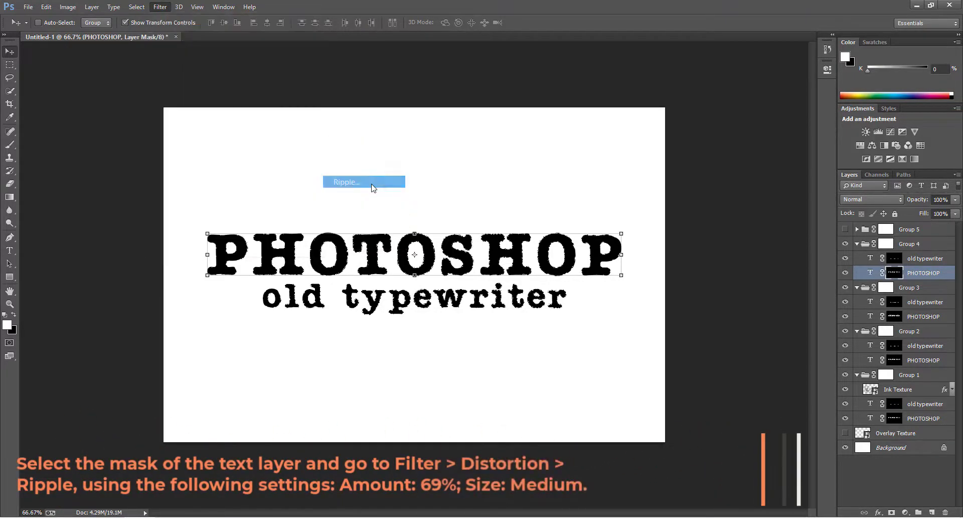
type("69")
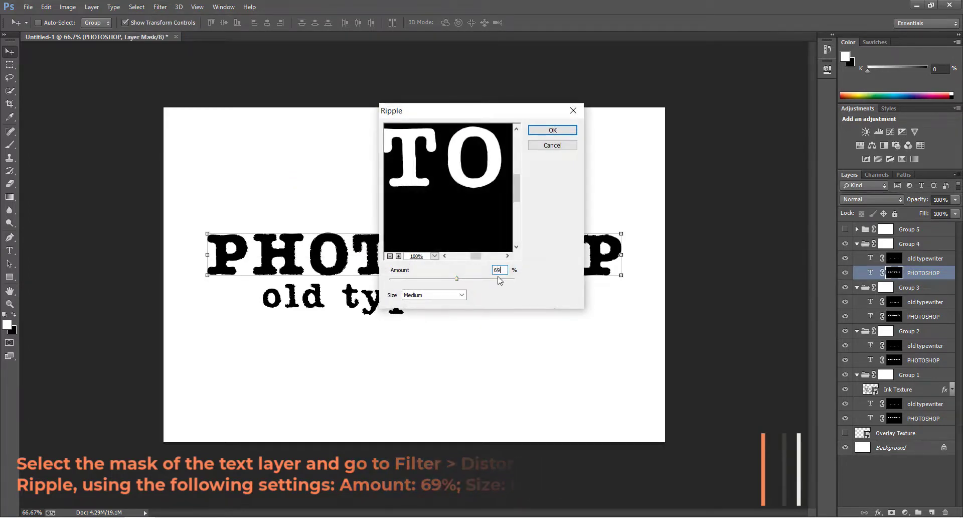
left_click(552, 130)
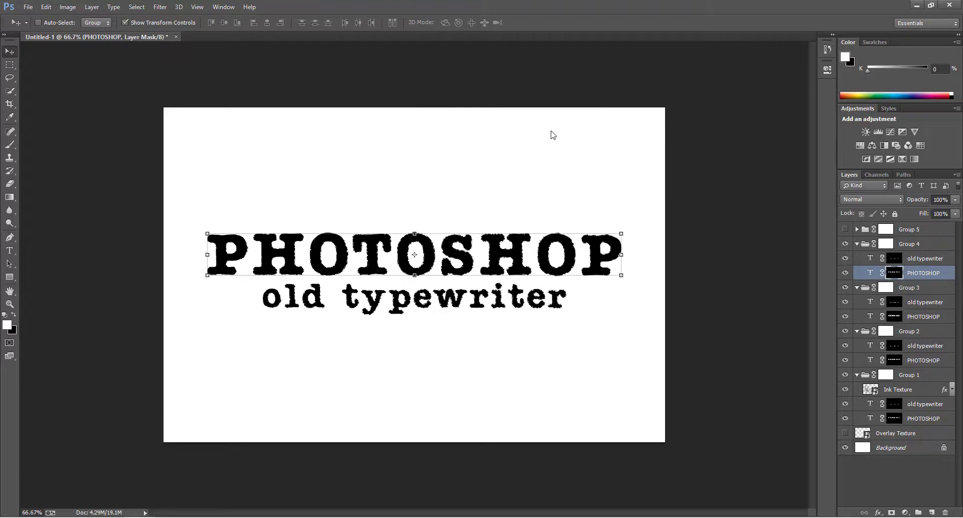
Apply the same Ripple filter to the old typewriter layer mask in Group 4
left_click(892, 261)
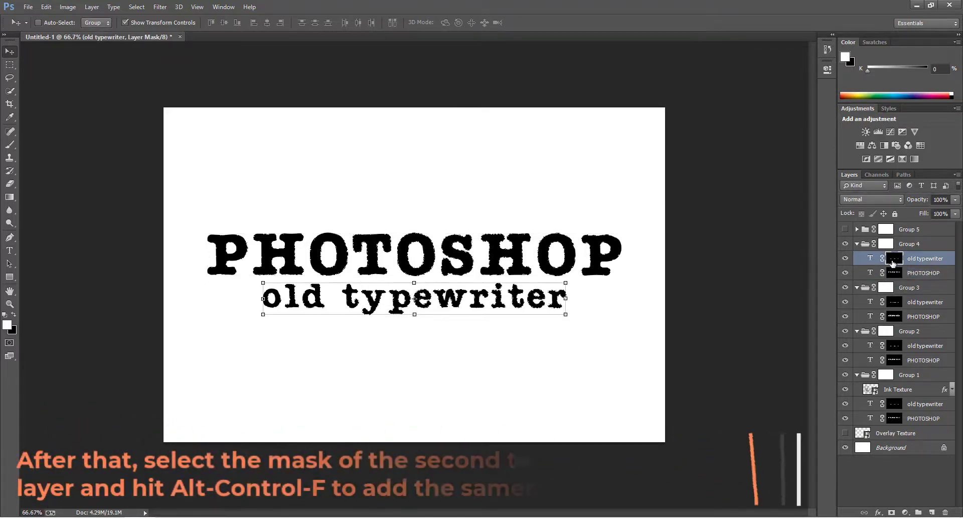
key("ctrl+alt+f")
key("Return")
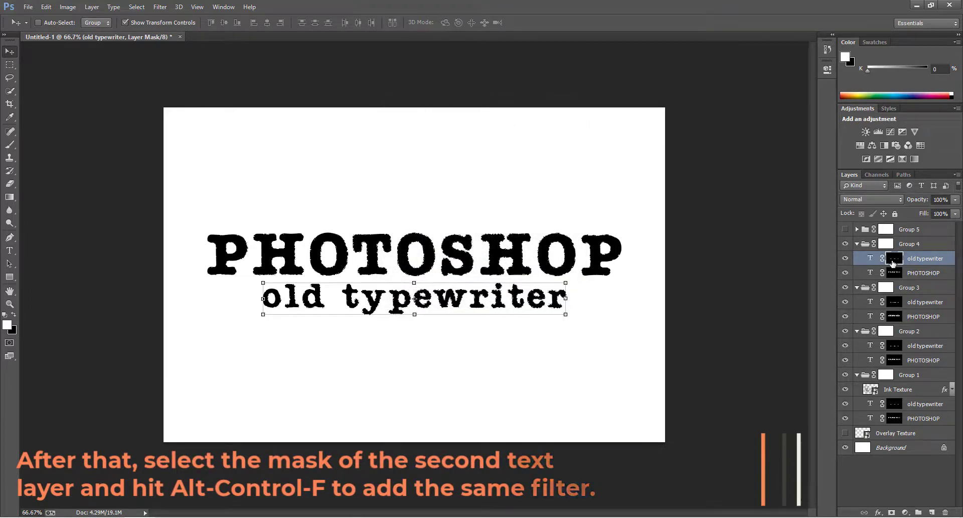
Show and expand Group 5, target its PHOTOSHOP layer mask, and contract the PHOTOSHOP text outline selection by 4 pixels
left_click(857, 229)
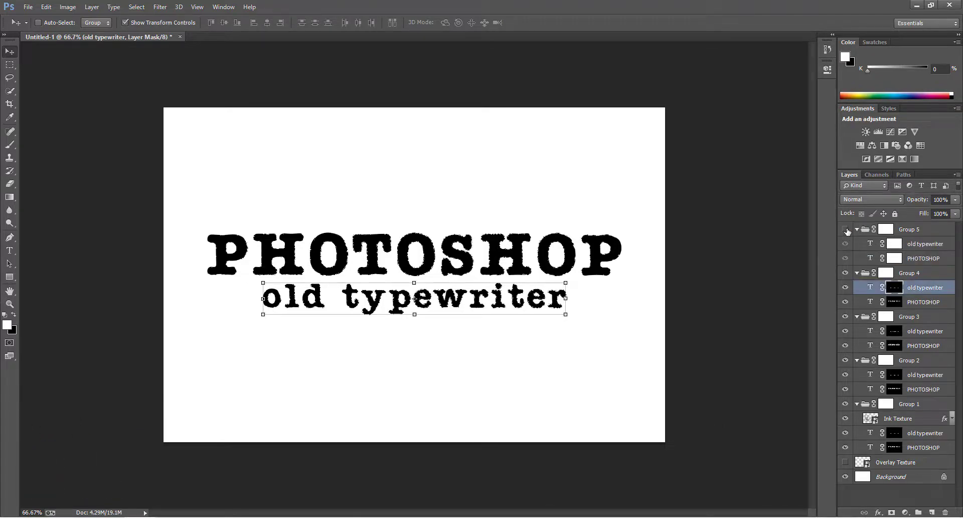
left_click(846, 230)
left_click(869, 259)
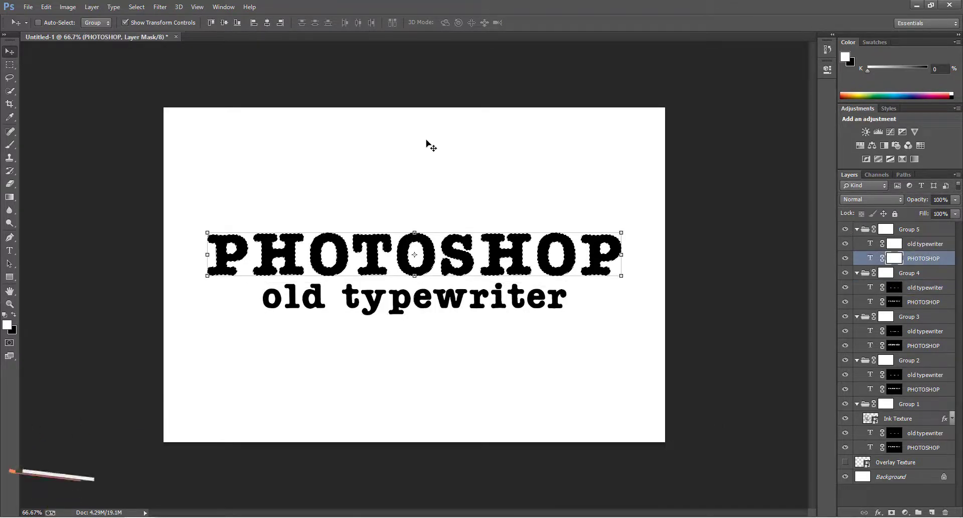
left_click(136, 6)
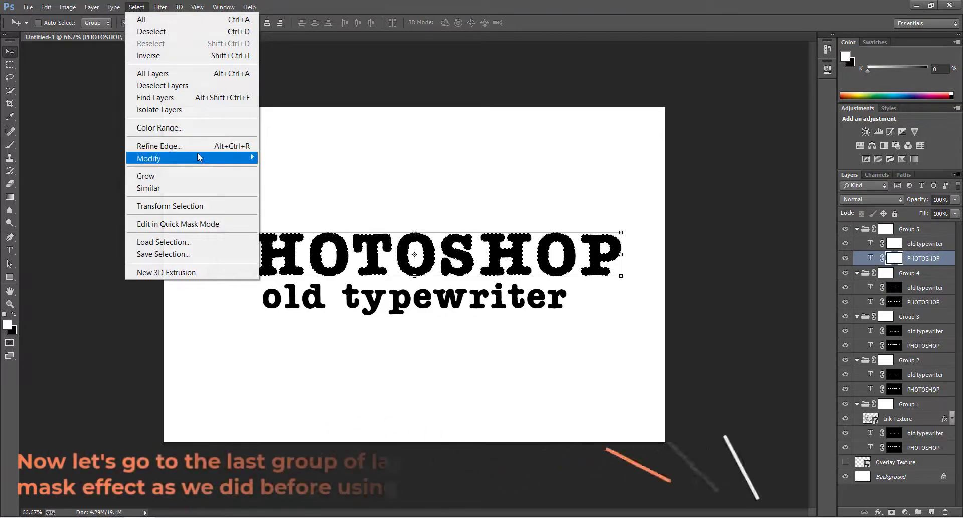
mouse_move(197, 153)
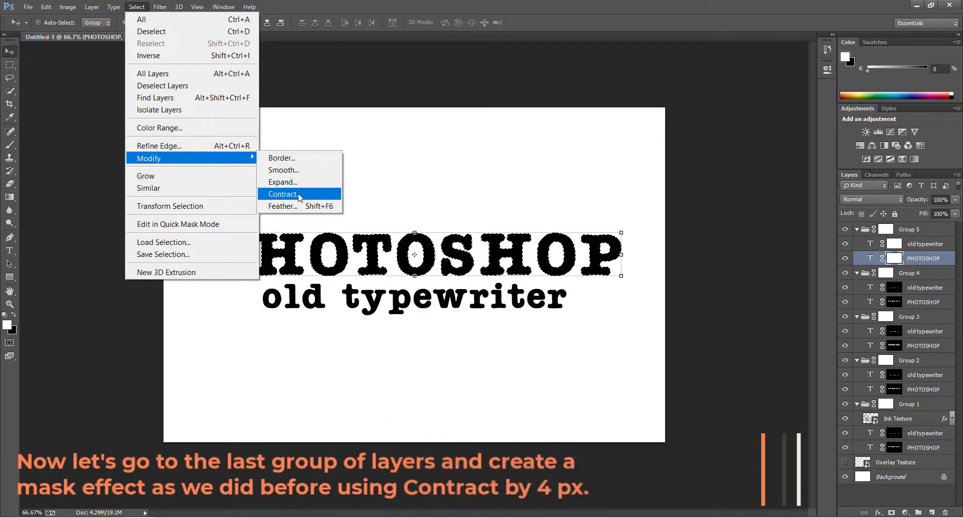
left_click(284, 194)
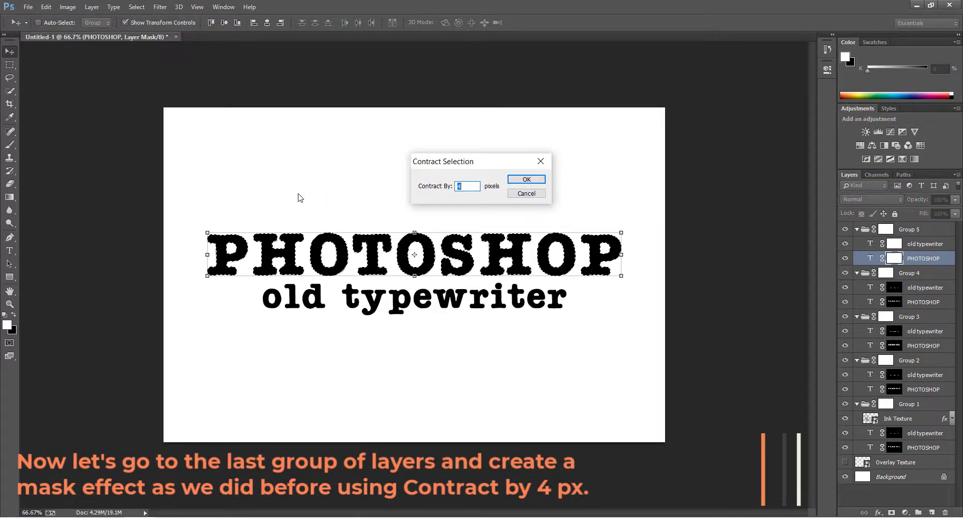
left_click(527, 180)
Invert the contracted selection, fill Group 5's PHOTOSHOP mask with black outside the text outline, and deselect
key("ctrl+shift+i")
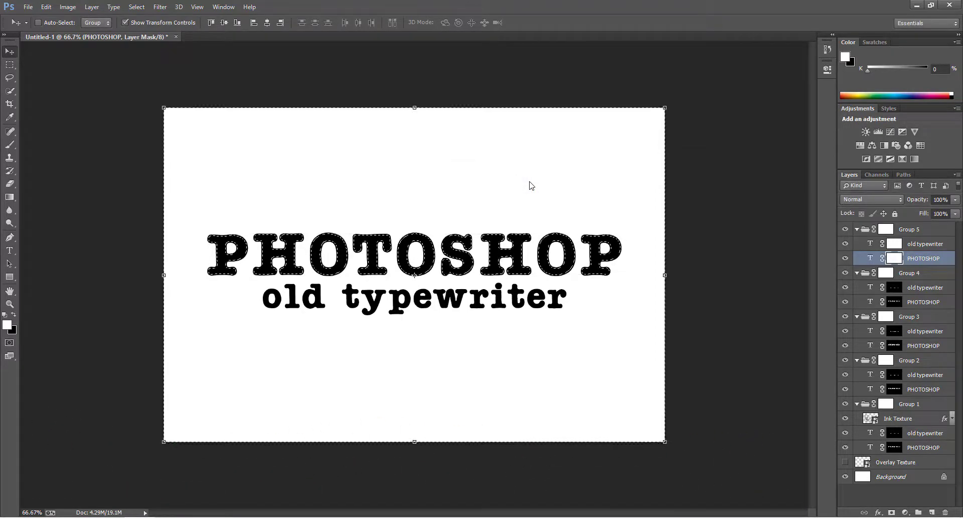
key("shift+F5")
key("Return")
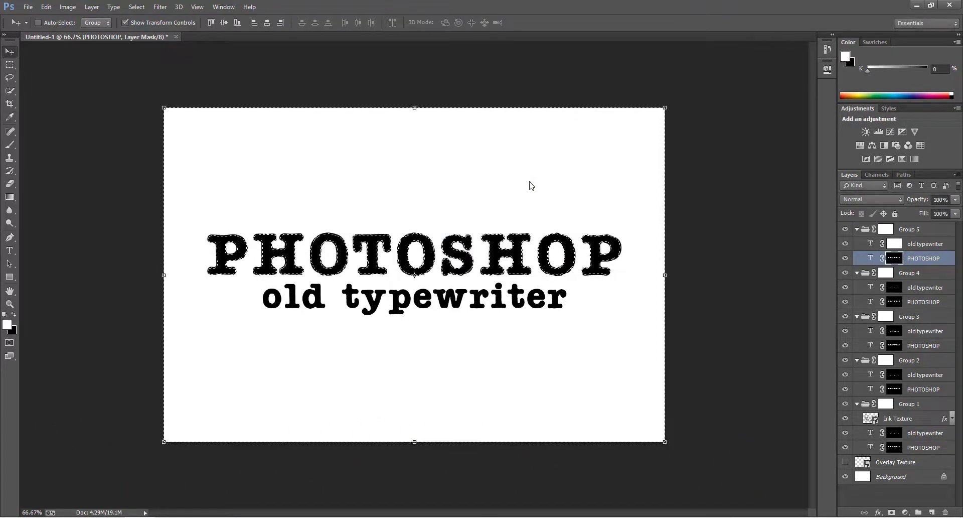
key("ctrl+d")
Fill Group 5's old typewriter mask with black outside its text outline contracted by 4 pixels, and deselect the outline
left_click(875, 246)
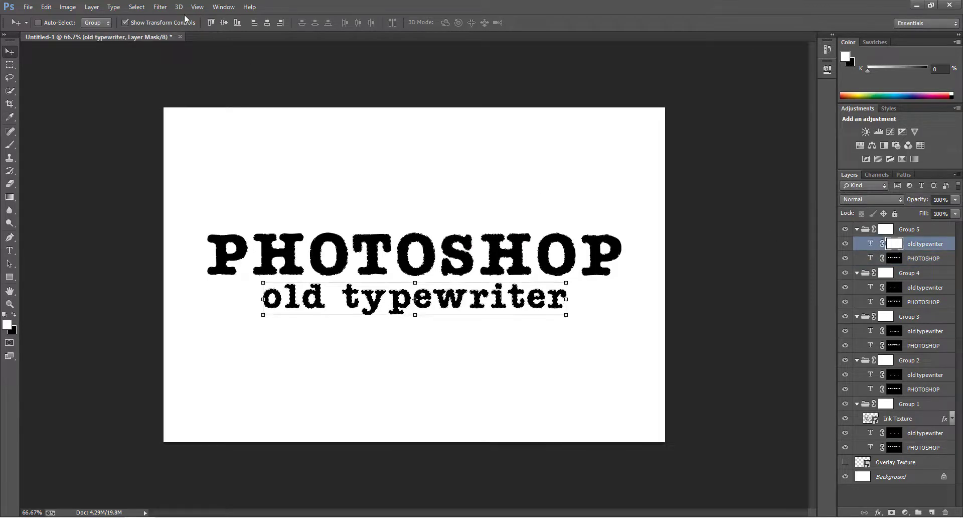
left_click(136, 7)
mouse_move(229, 156)
left_click(306, 195)
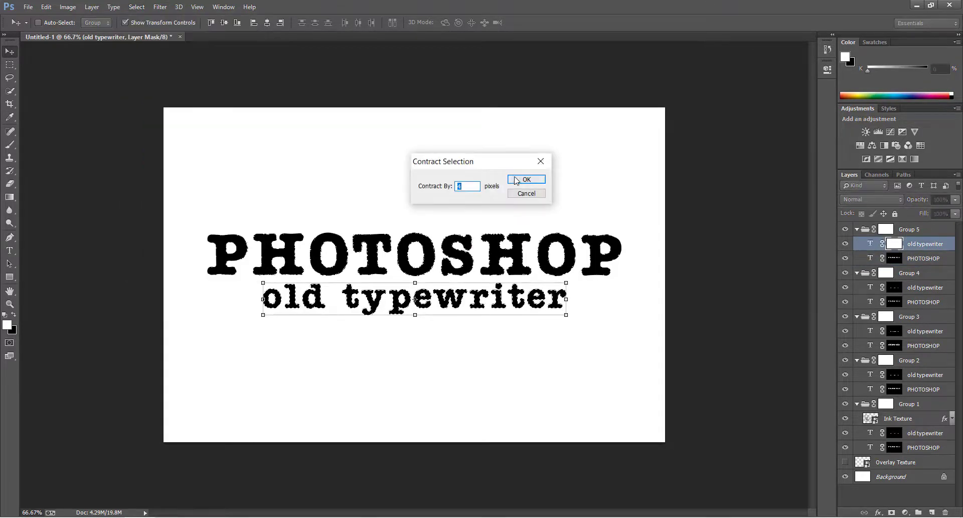
left_click(524, 177)
key("Return")
key("ctrl+d")
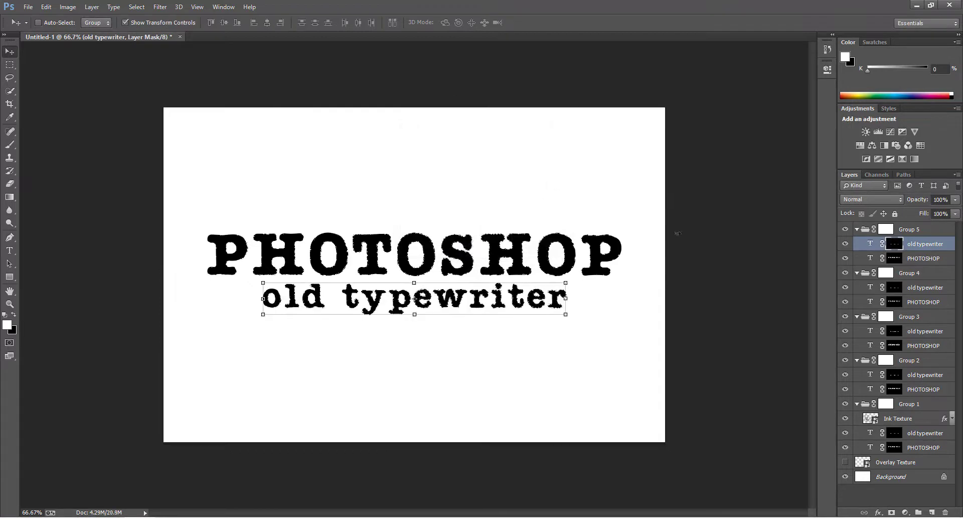
Apply the Spatter brush stroke filter with spray radius 10 and smoothness 15 to the PHOTOSHOP layer mask in Group 5
left_click(894, 258)
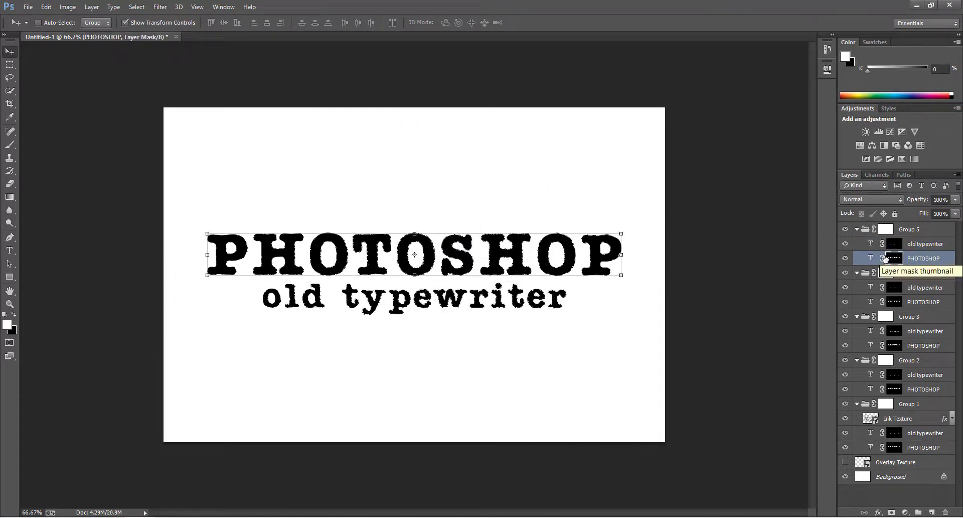
left_click(161, 6)
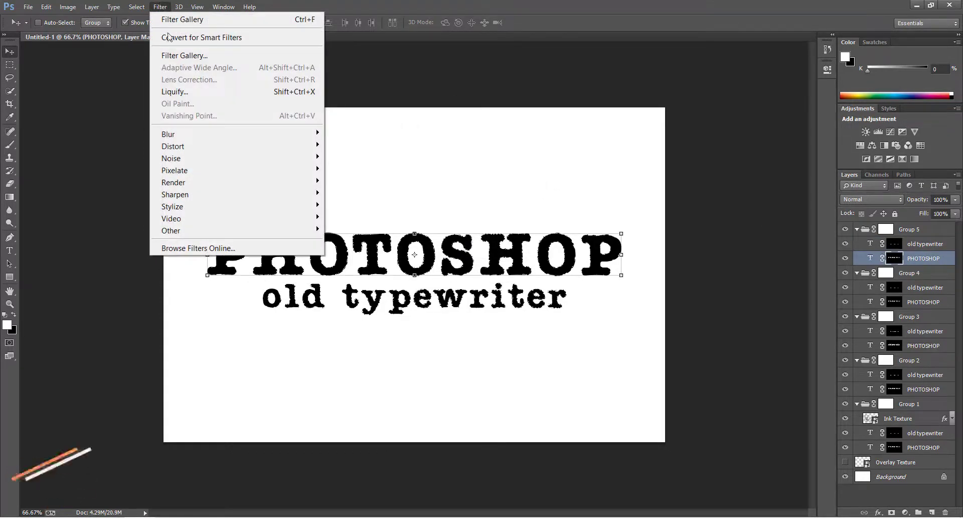
left_click(189, 57)
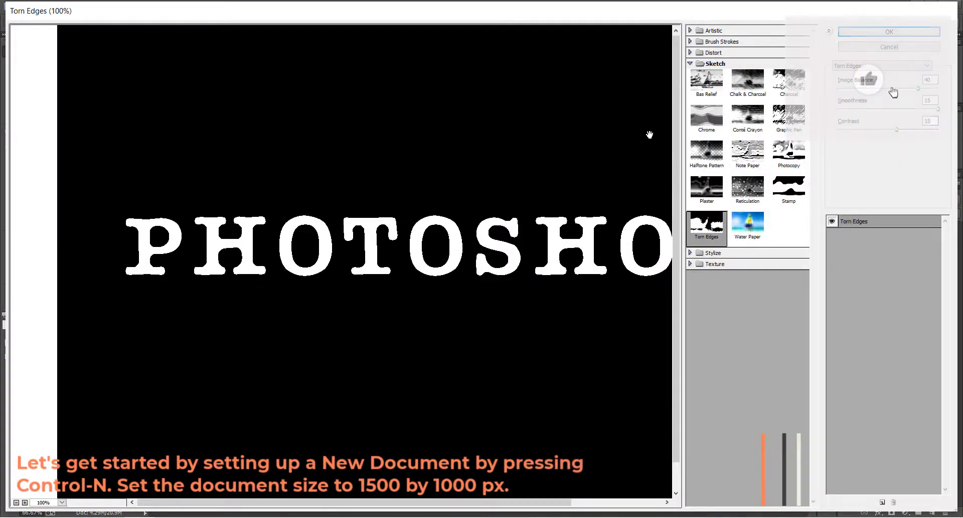
left_click(691, 64)
left_click(692, 42)
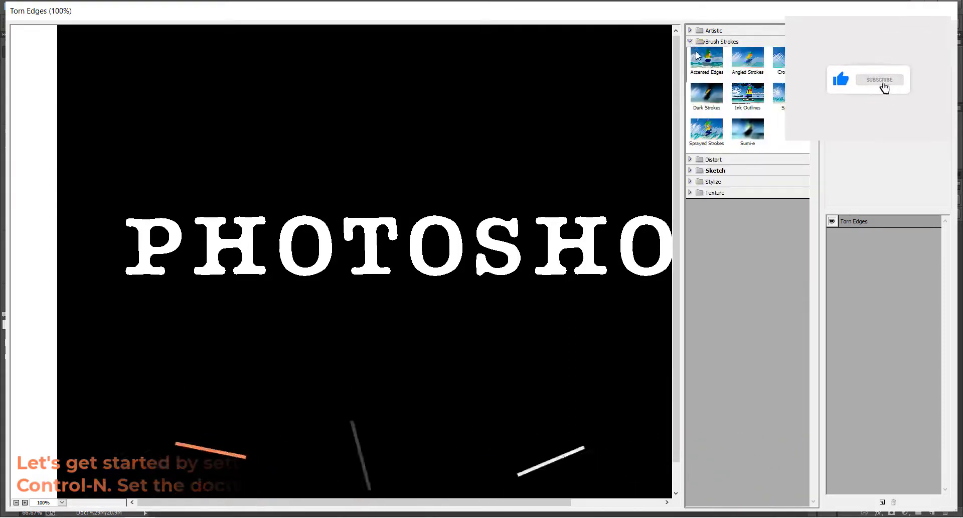
left_click(746, 133)
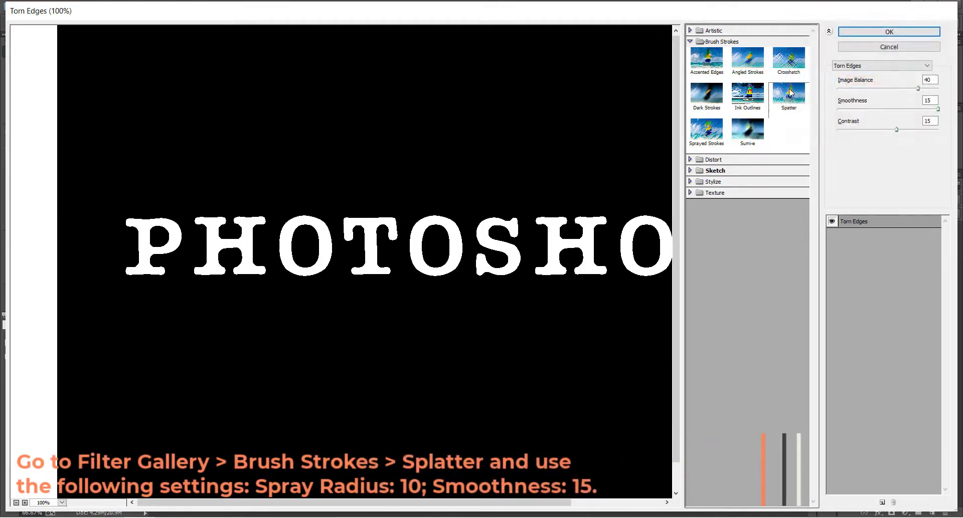
left_click(790, 93)
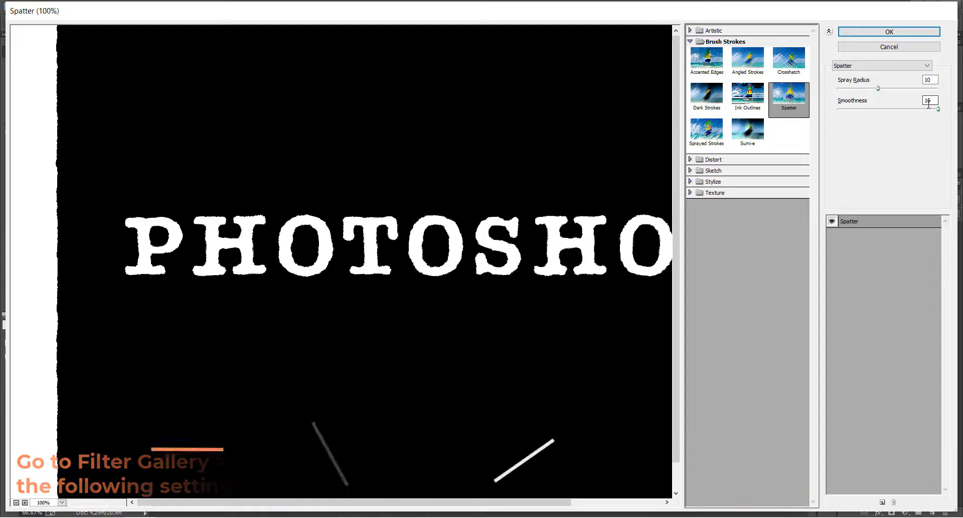
left_click(885, 32)
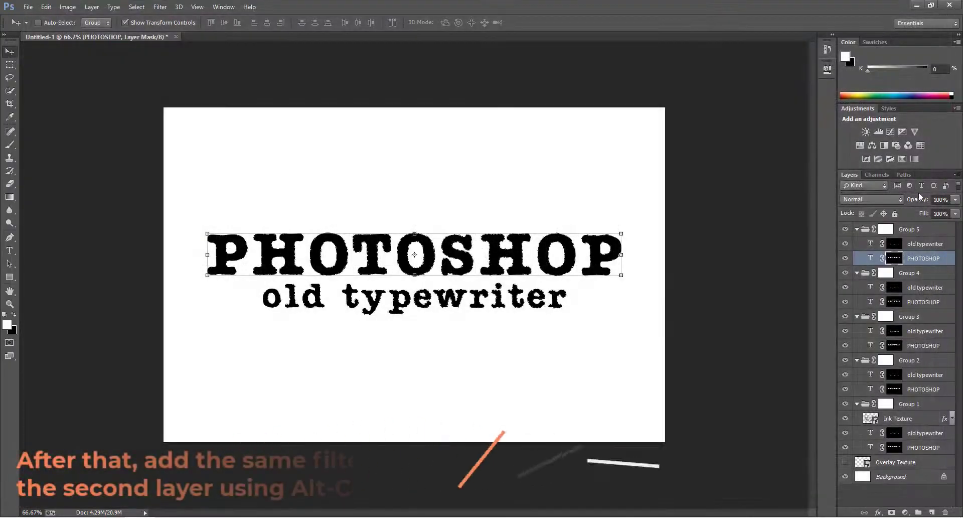
Apply the Spatter filter with spray radius 10 and smoothness 15 to the old typewriter mask in Group 5
left_click(897, 249)
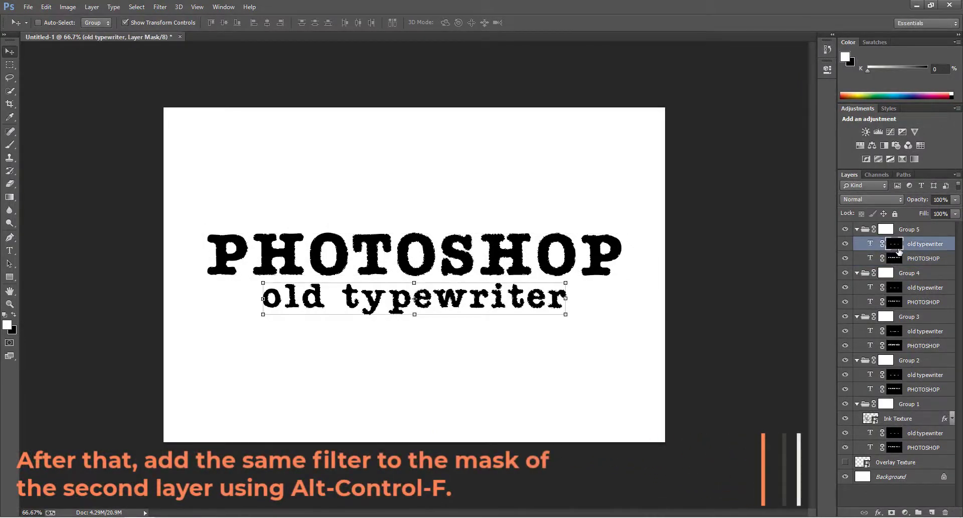
key("ctrl+alt+f")
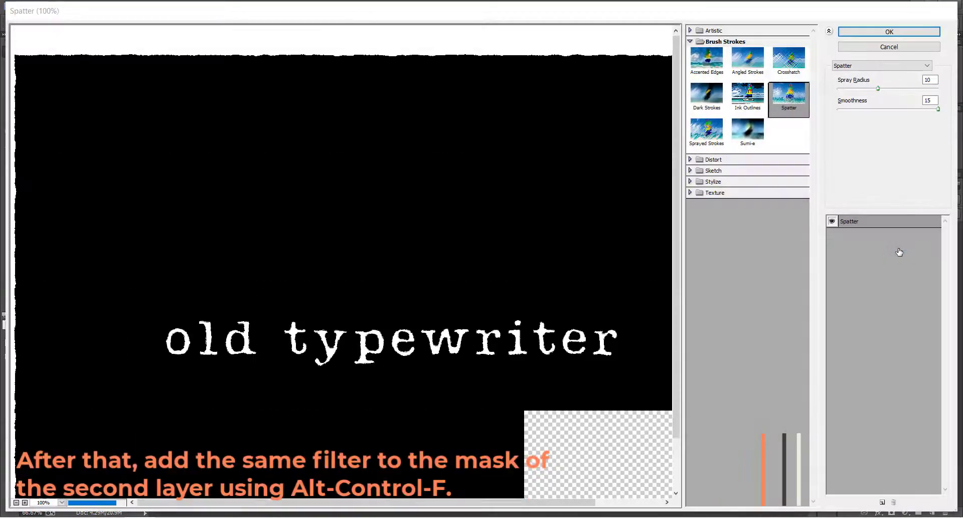
key("Return")
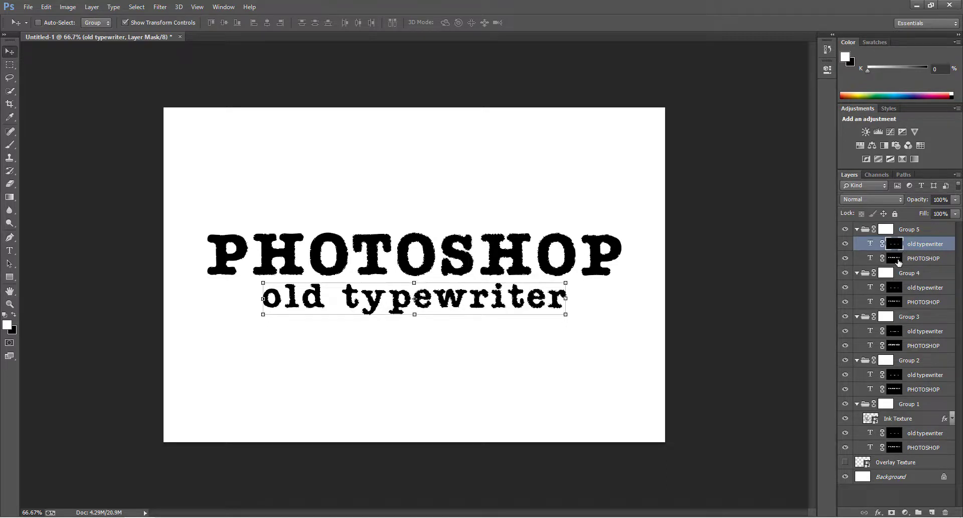
Open the Filter Gallery on Group 5's PHOTOSHOP mask and stack a Craquelure texture effect above Spatter
left_click(897, 260)
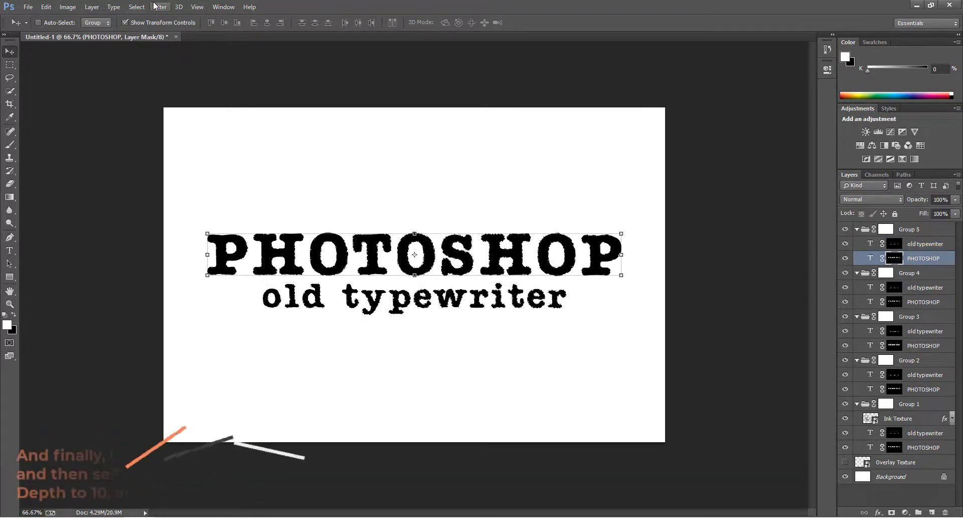
left_click(151, 6)
left_click(178, 55)
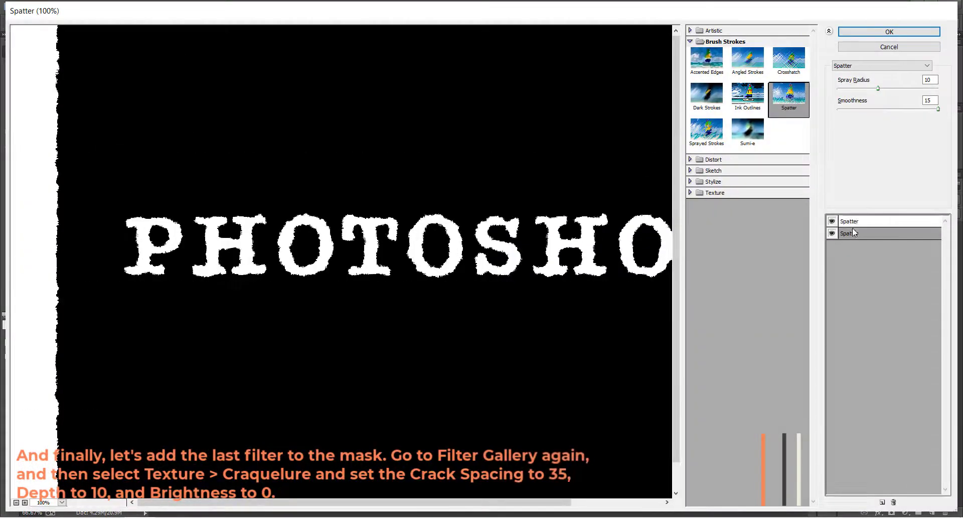
left_click(856, 226)
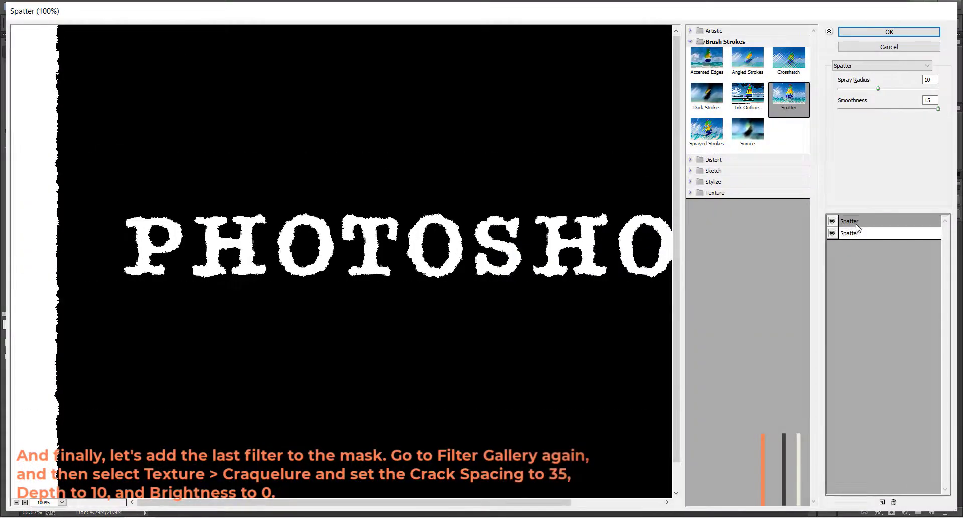
left_click(701, 194)
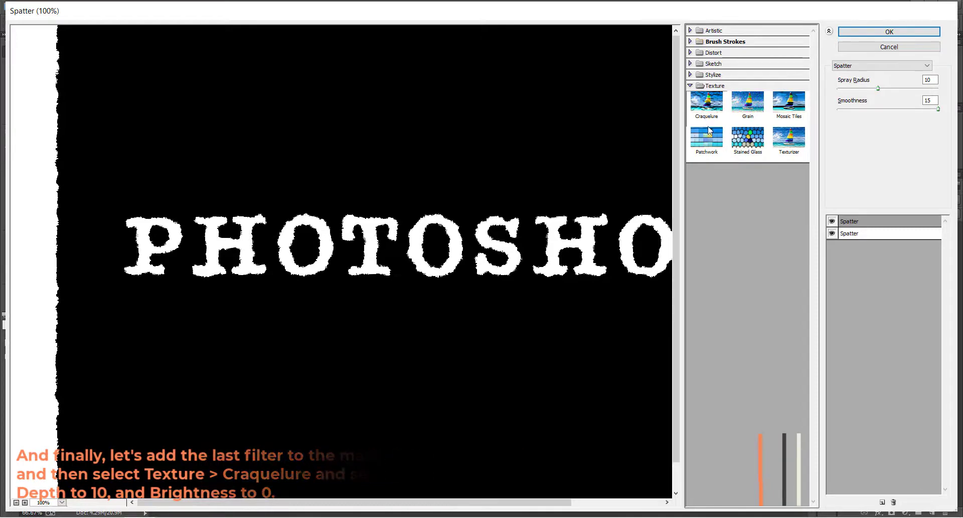
left_click(711, 106)
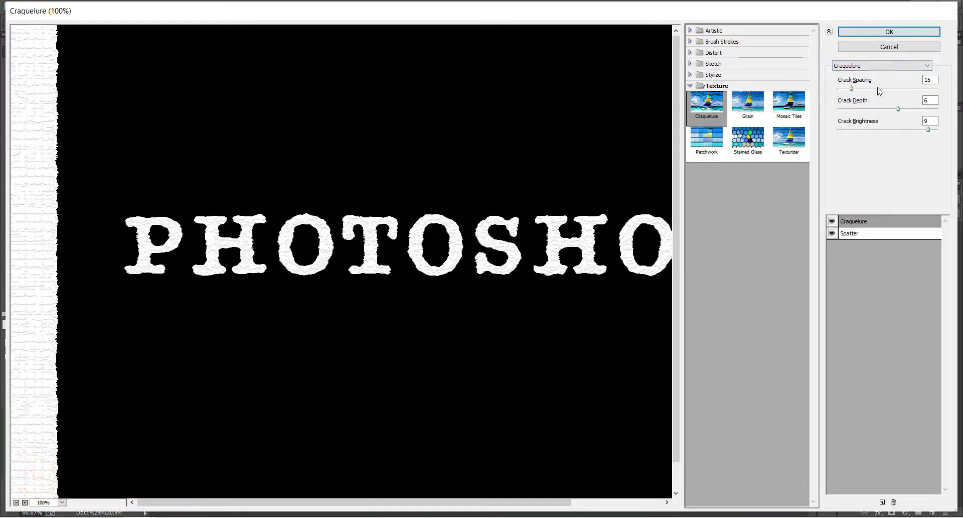
Set Craquelure to crack spacing 35, crack depth 10 and crack brightness 0, and apply the filters to the mask
type("5")
key("Tab")
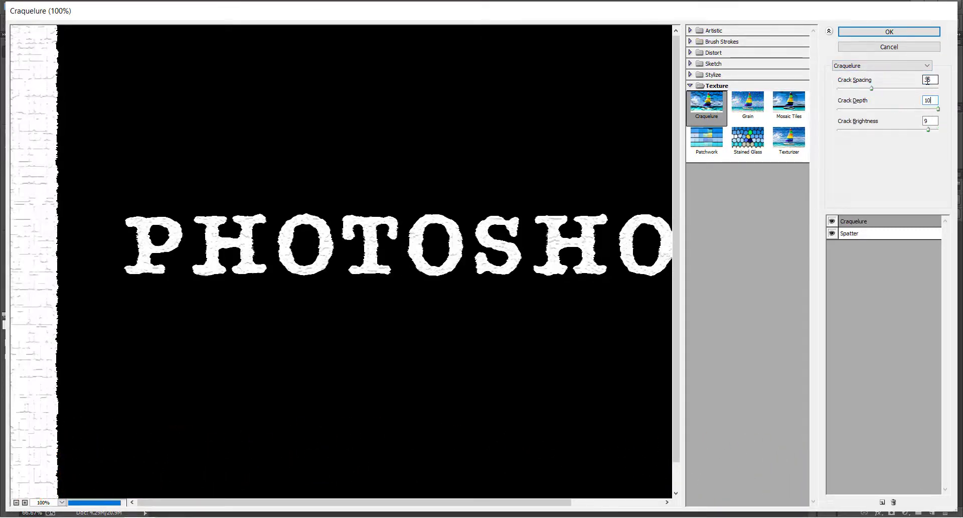
type("10")
key("Tab")
type("0")
left_click(889, 32)
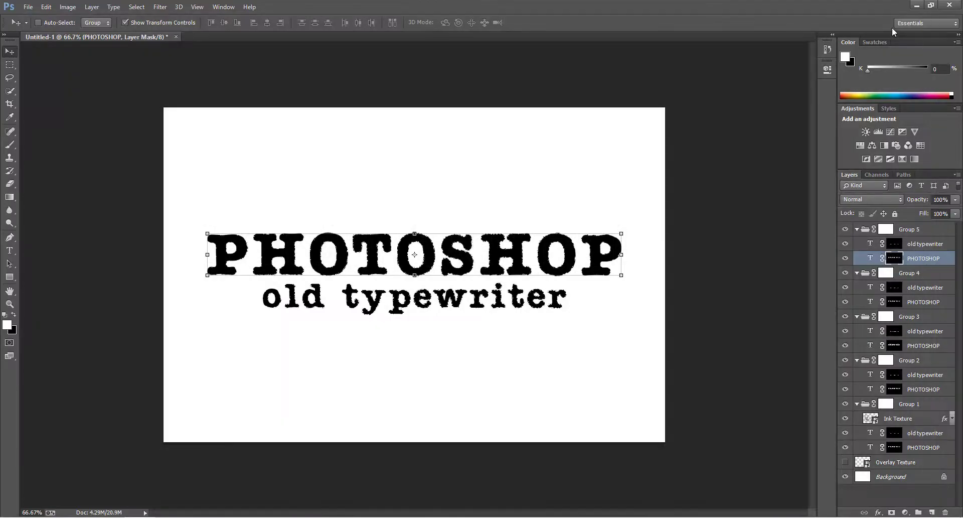
Apply the same Craquelure and Spatter filter stack to the old typewriter mask in Group 5
left_click(896, 243)
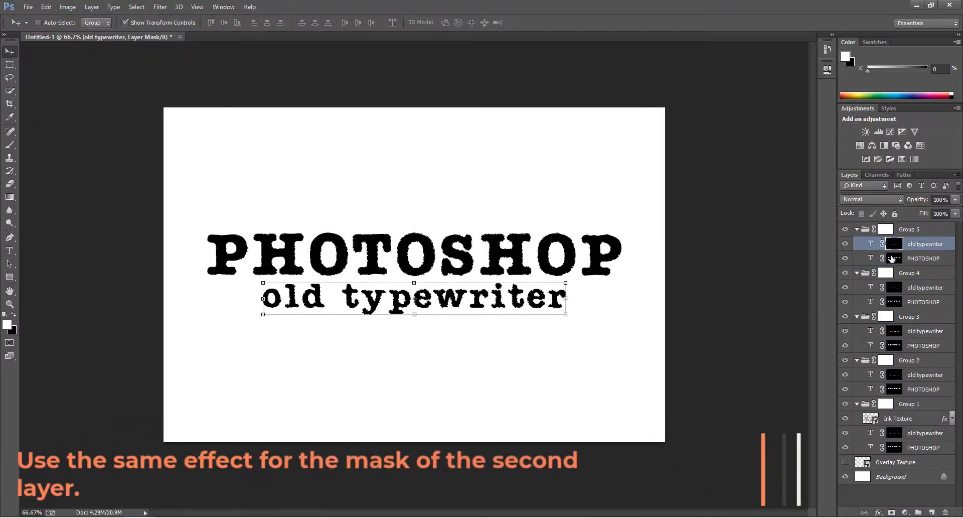
key("ctrl+alt+f")
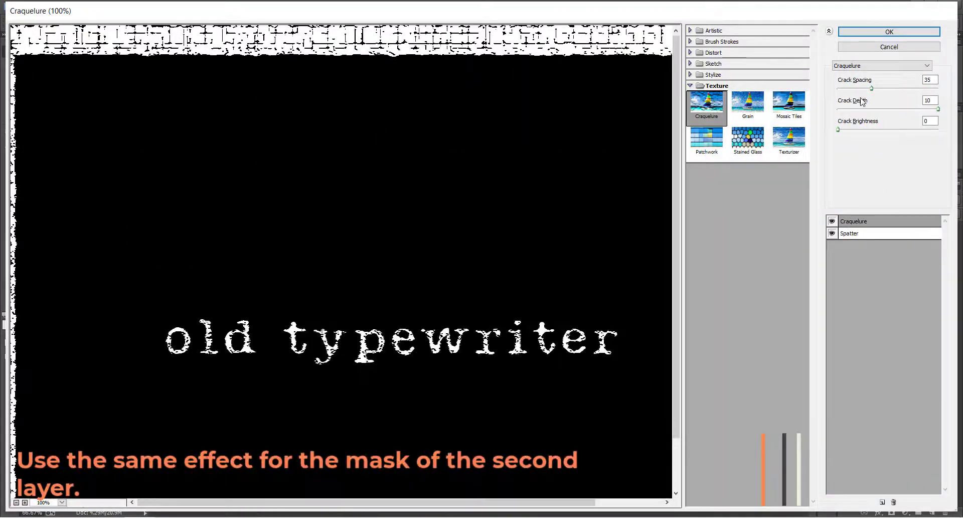
left_click(901, 32)
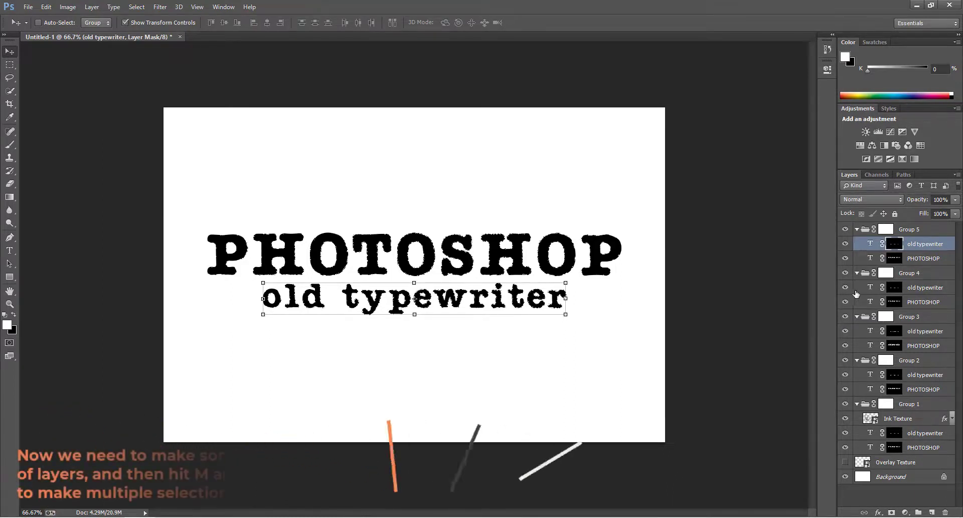
Collapse all five text groups in the layer stack
left_click(857, 229)
left_click(857, 244)
left_click(857, 257)
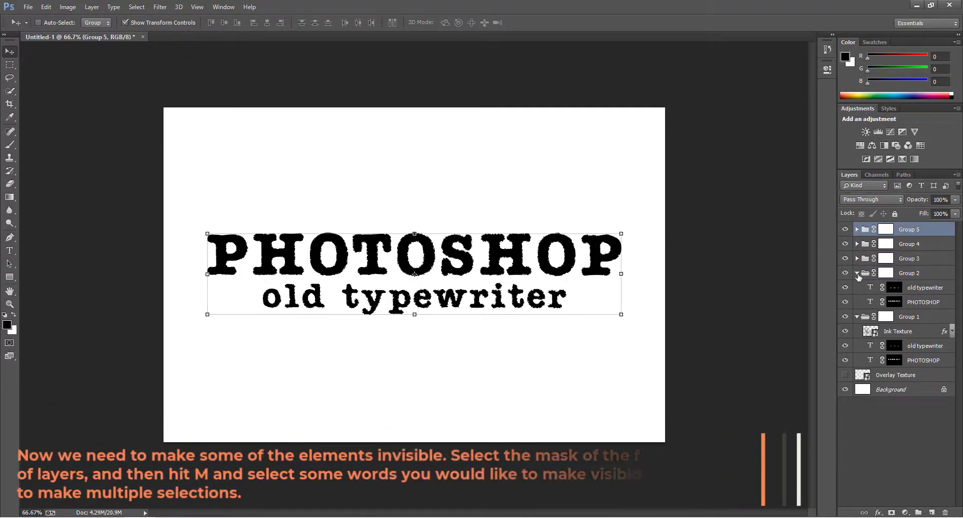
left_click(857, 272)
left_click(858, 286)
On Group 1's mask, box-select the letters TO, O, d, e and iter, and black out everything outside them
left_click(894, 287)
key("m")
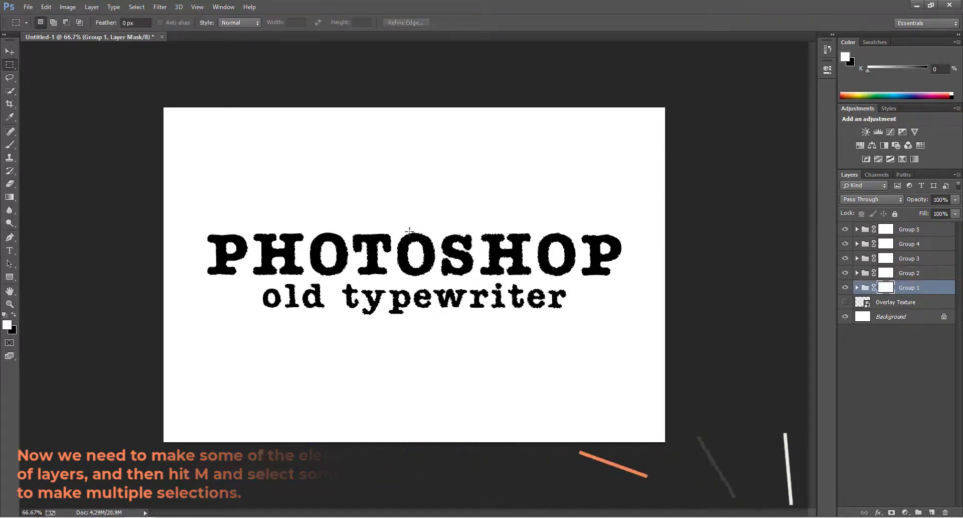
left_click_drag(352, 225, 436, 278)
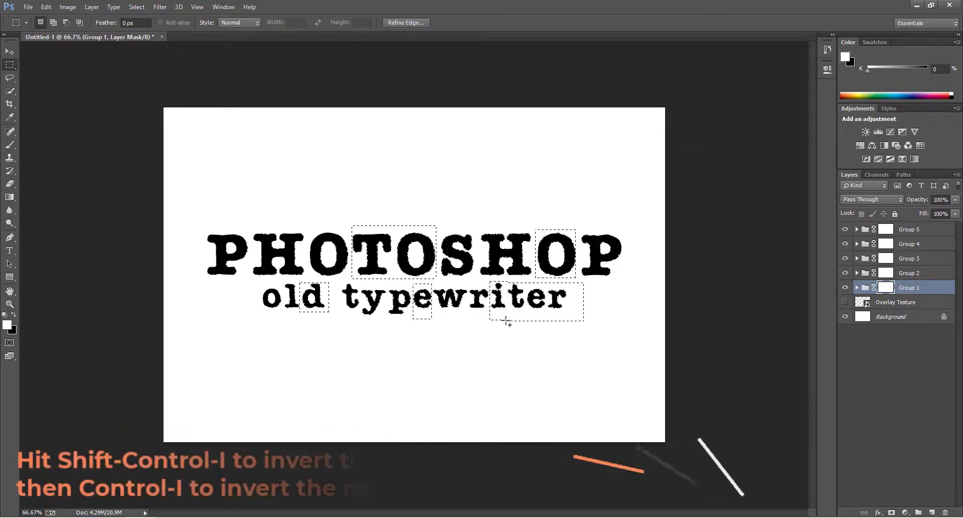
key("ctrl+shift+i")
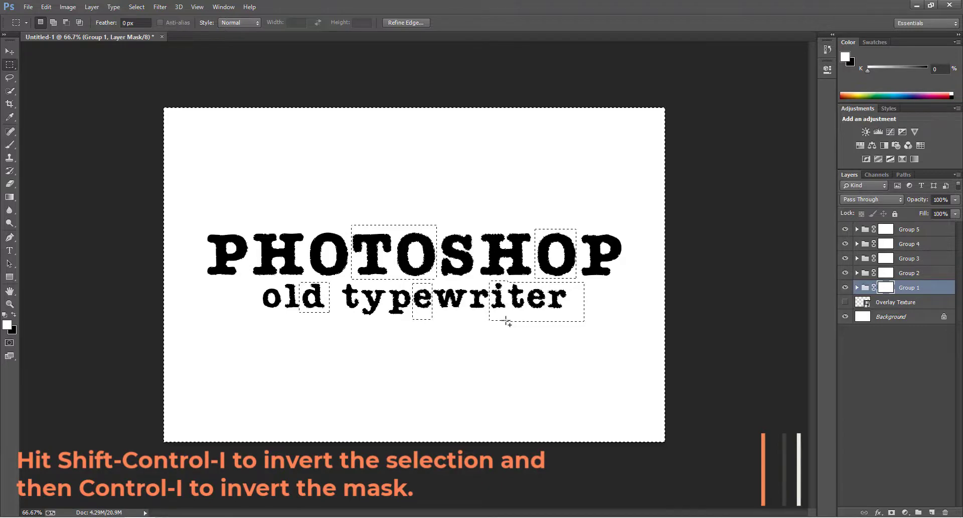
key("ctrl+i")
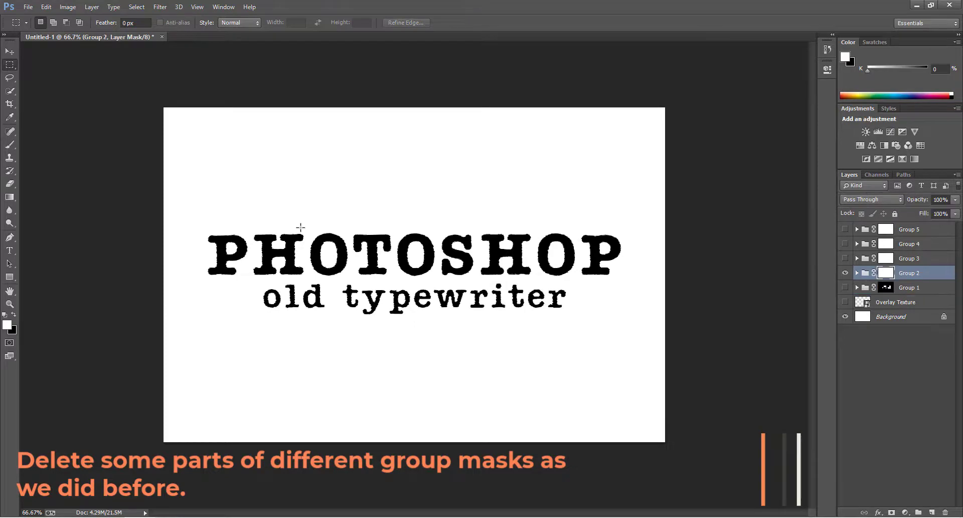
On Group 2's mask, keep only H, SH and type by clearing everything outside their rectangular selections, and deselect
left_click_drag(251, 224, 434, 331)
left_click_drag(437, 224, 534, 279)
key("ctrl+shift+i")
key("Delete")
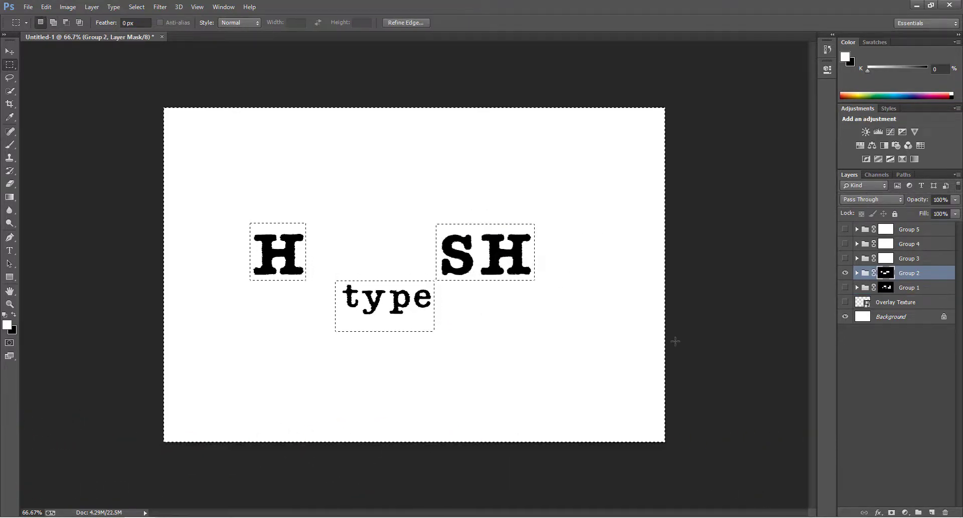
key("ctrl+d")
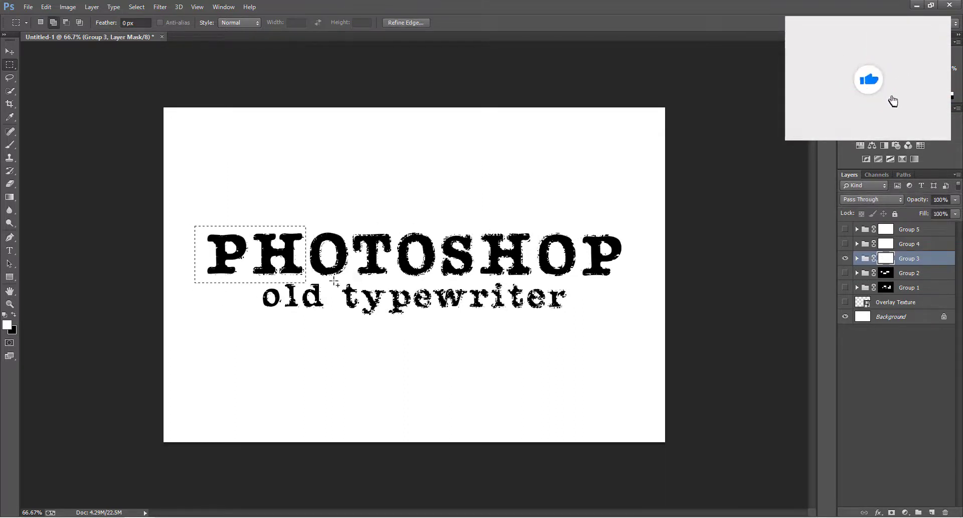
On Group 3's mask, keep only PH, OS, ty and er by clearing everything outside their rectangular selections, and deselect
left_click_drag(334, 280, 388, 332)
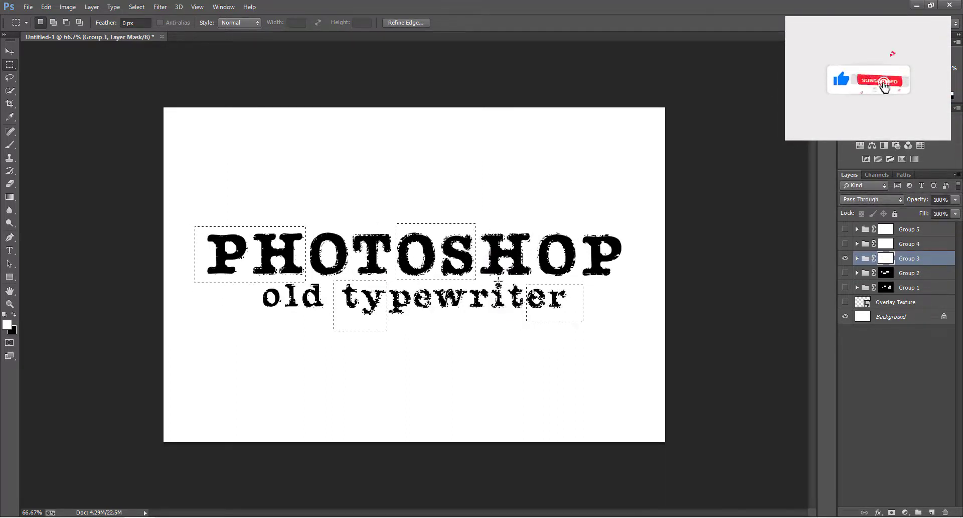
key("ctrl+shift+i")
key("Delete")
key("ctrl+d")
Show only Group 4 among the groups and mask it down to the letters OTO, P, ld and pew
left_click_drag(845, 258, 845, 244)
left_click(886, 246)
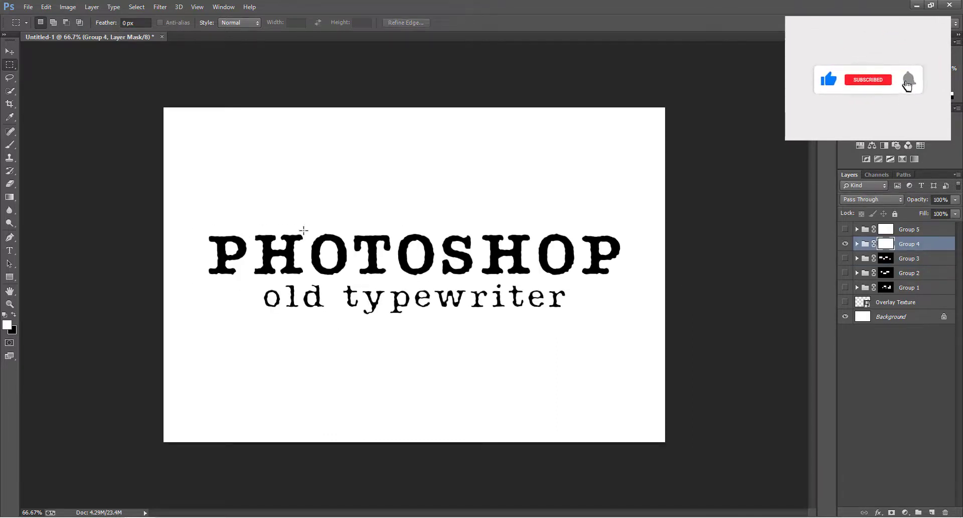
left_click_drag(617, 289, 624, 283)
left_click_drag(468, 317, 401, 288)
left_click_drag(285, 317, 285, 317)
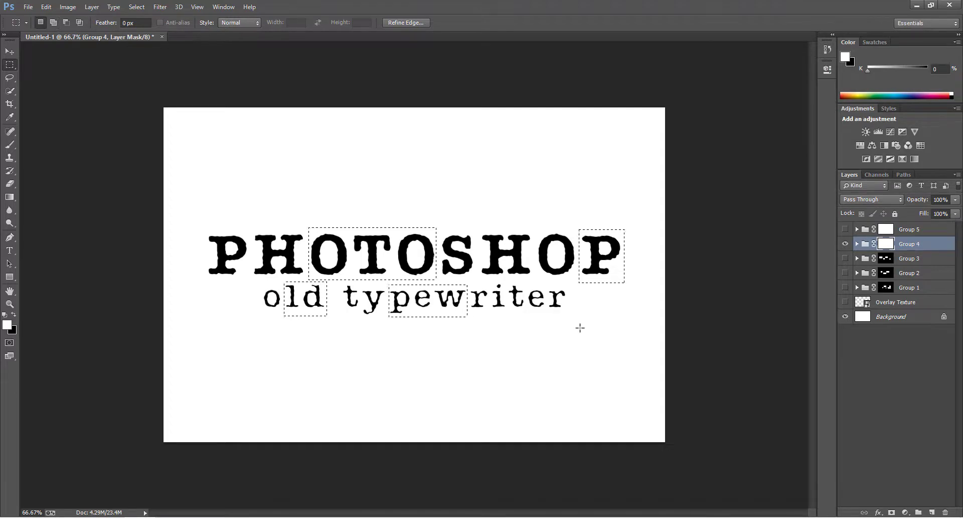
key("ctrl+shift+i")
key("Delete")
key("ctrl+d")
Show only Group 5 among the groups and mask it down to the letters HO, SH, o, pe and ter
left_click_drag(846, 243, 846, 229)
left_click(887, 231)
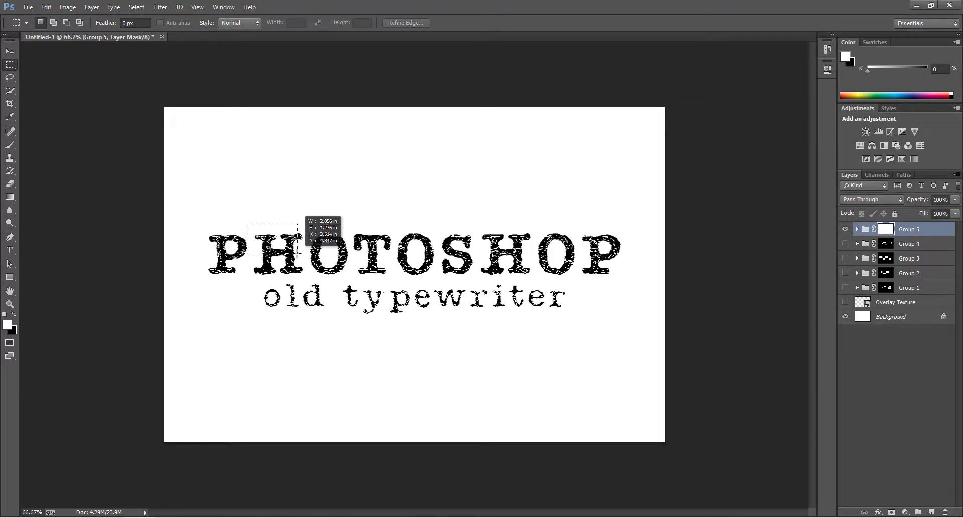
left_click_drag(297, 254, 350, 278)
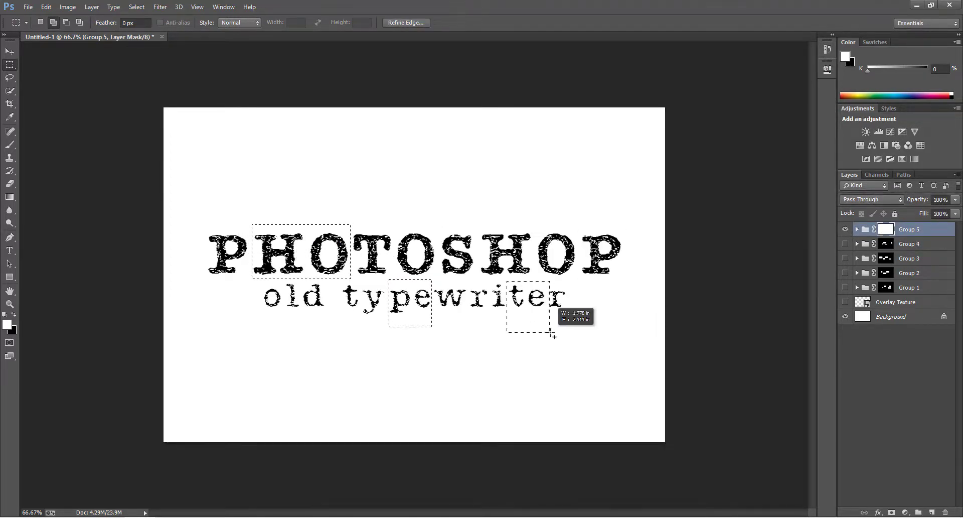
left_click_drag(551, 333, 571, 325)
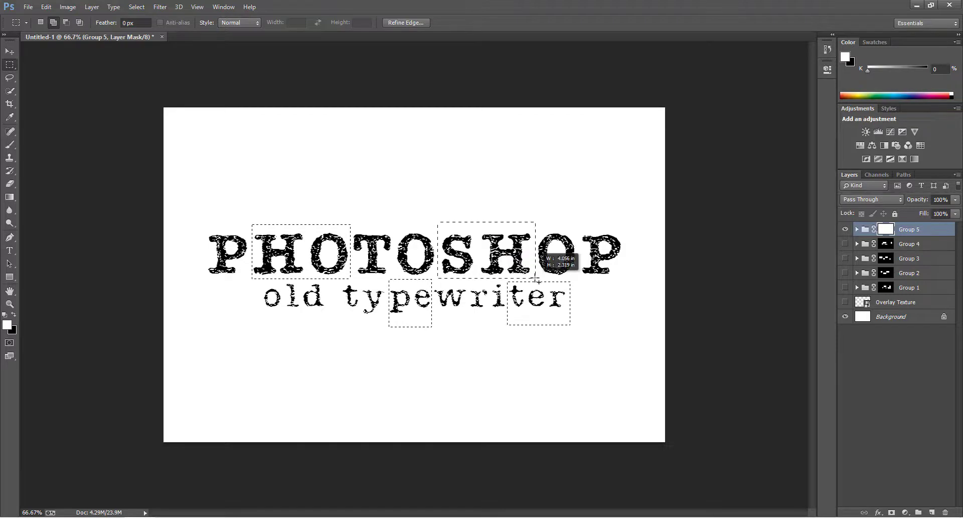
left_click_drag(535, 279, 535, 277)
key("Delete")
key("ctrl+d")
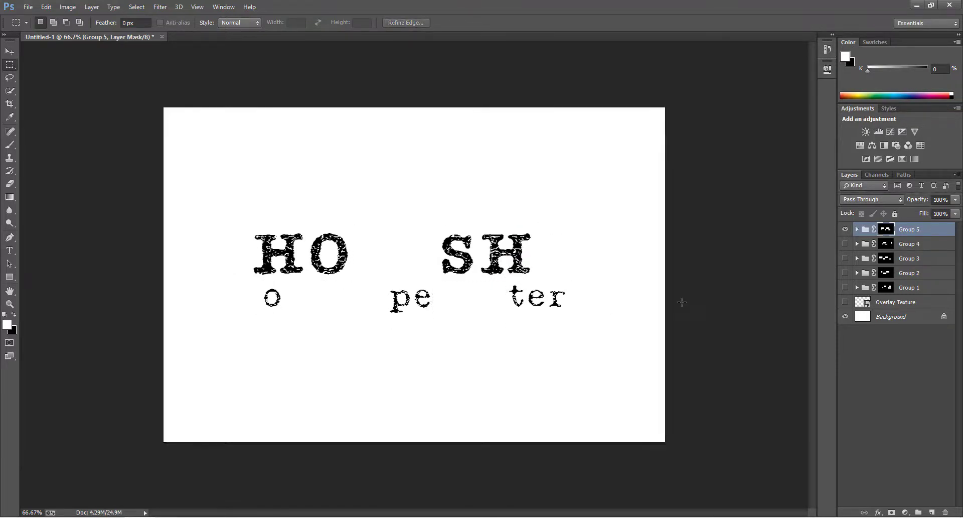
Make all five text groups visible together, leaving the Overlay Texture hidden
left_click(846, 287, "alt")
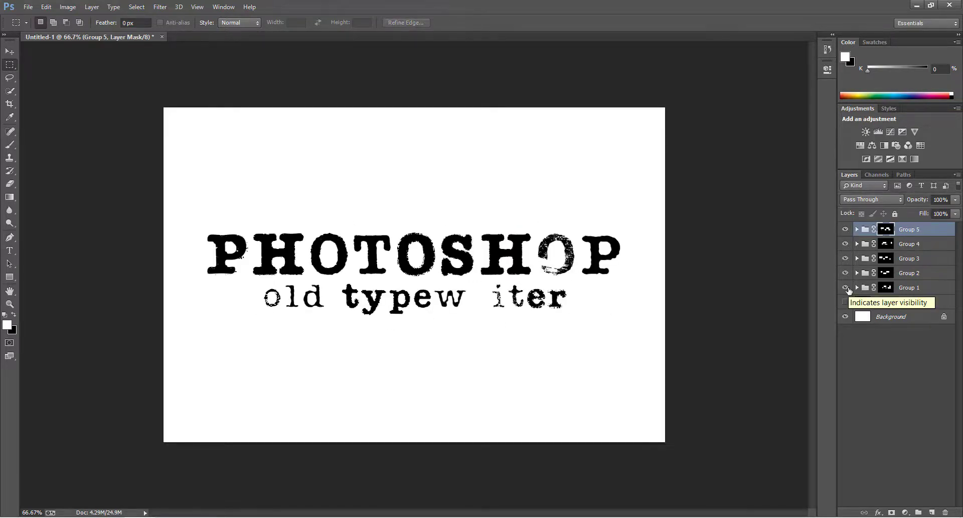
left_click(867, 288)
left_click(846, 230)
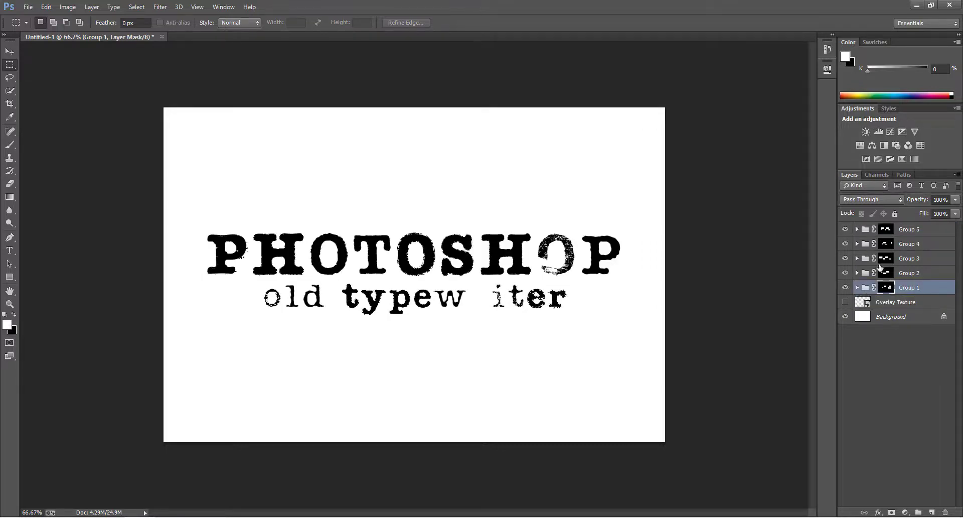
Paint the missing first r of typewriter back in on Group 3's mask with the Brush tool
left_click(883, 260)
key("b")
key("v")
Nudge Group 1 10 pixels to the left and set its opacity to 90%
left_click(916, 287)
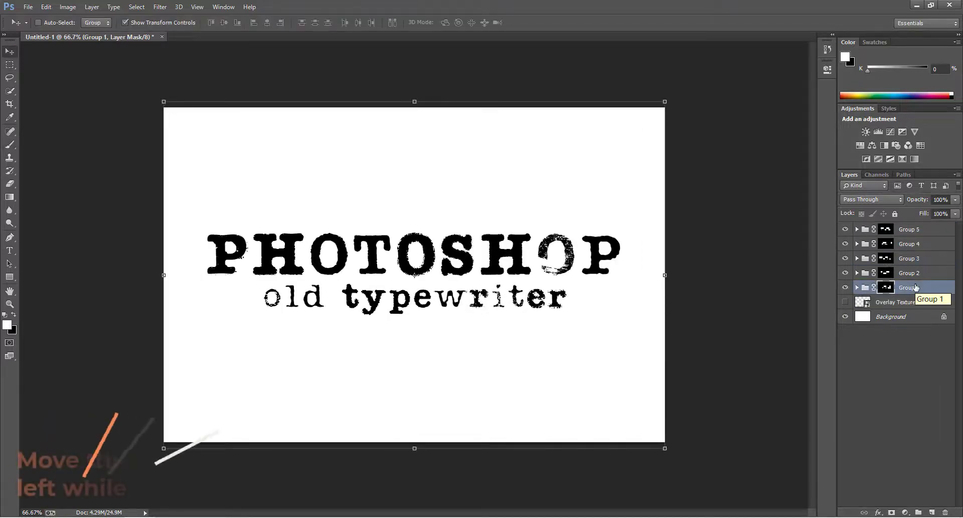
key("shift+Left")
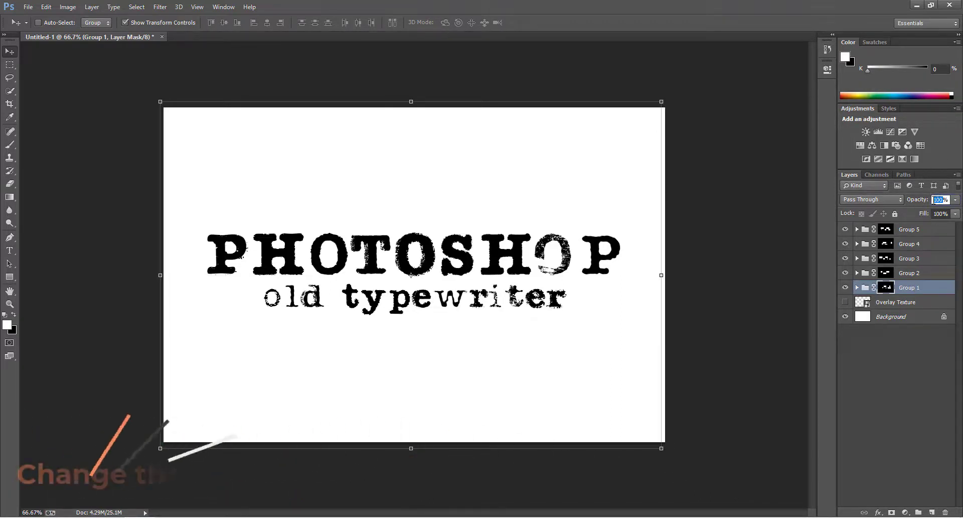
type("90")
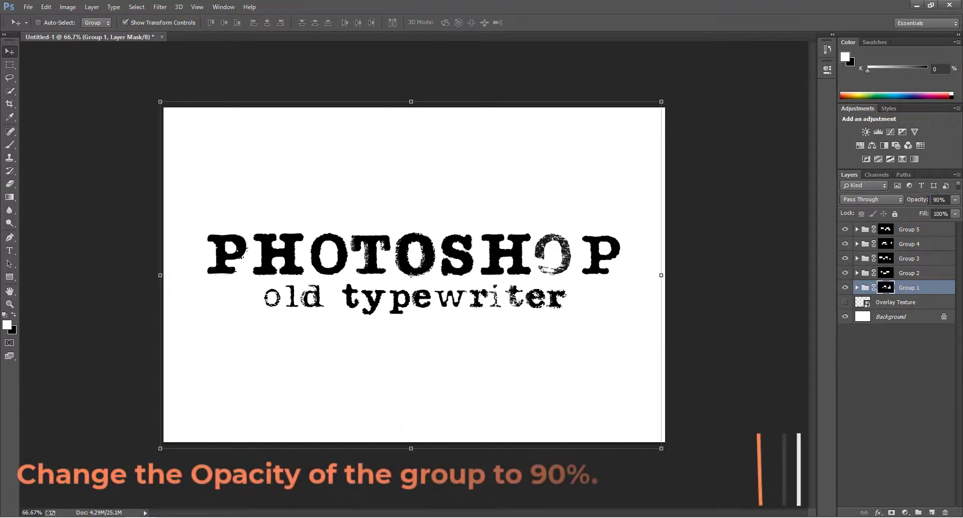
Show the Overlay Texture layer above all the groups and scale it up to about 421% to cover the whole canvas
left_click(845, 302)
left_click_drag(871, 223, 872, 225)
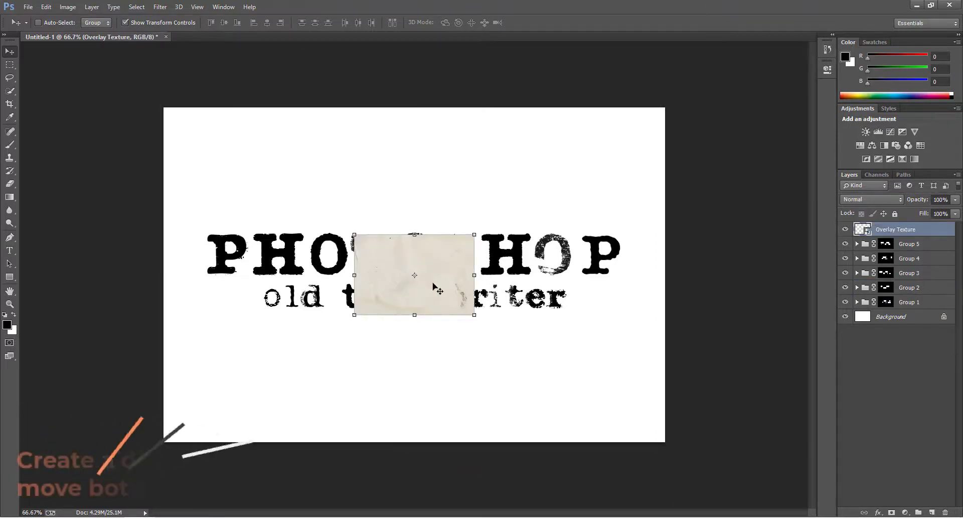
key("ctrl+t")
left_click_drag(456, 317, 669, 440)
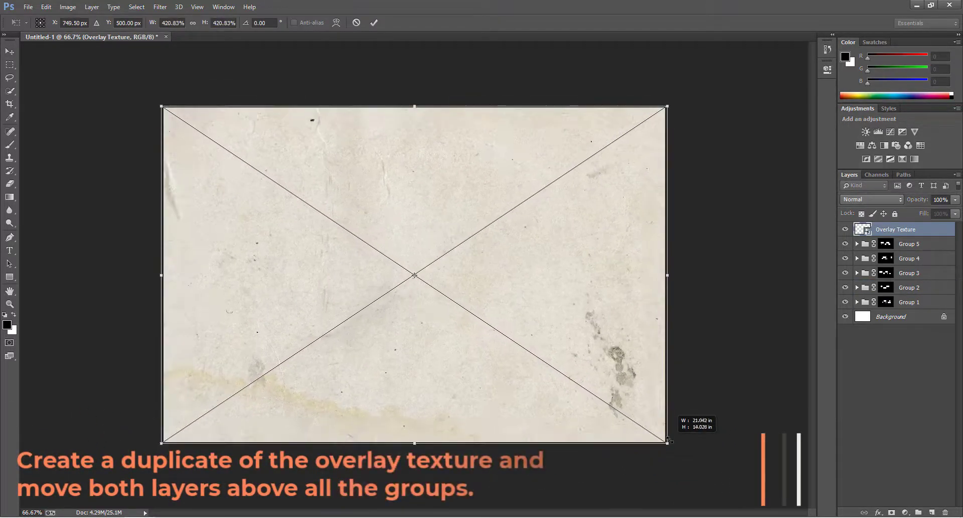
key("Return")
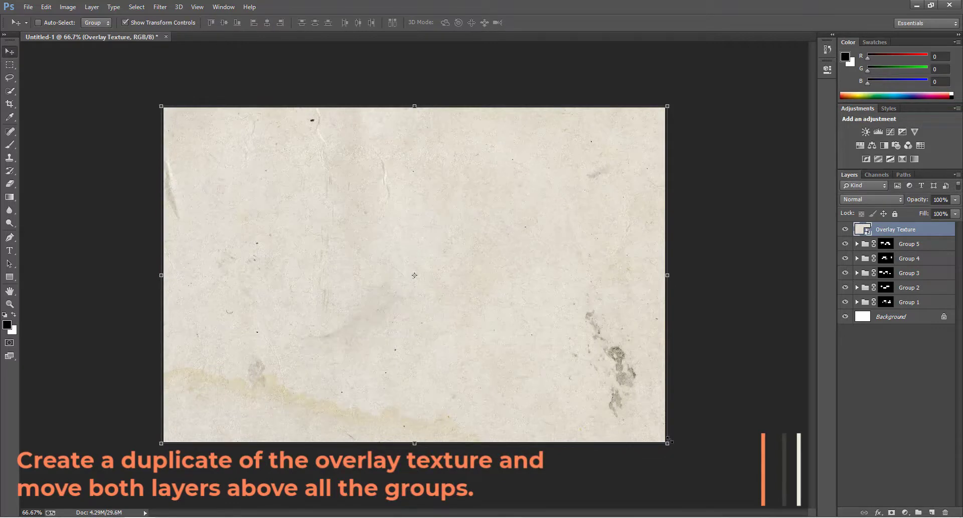
Duplicate the Overlay Texture layer and set the copy to Hard Light blending at 52% opacity
key("ctrl+j")
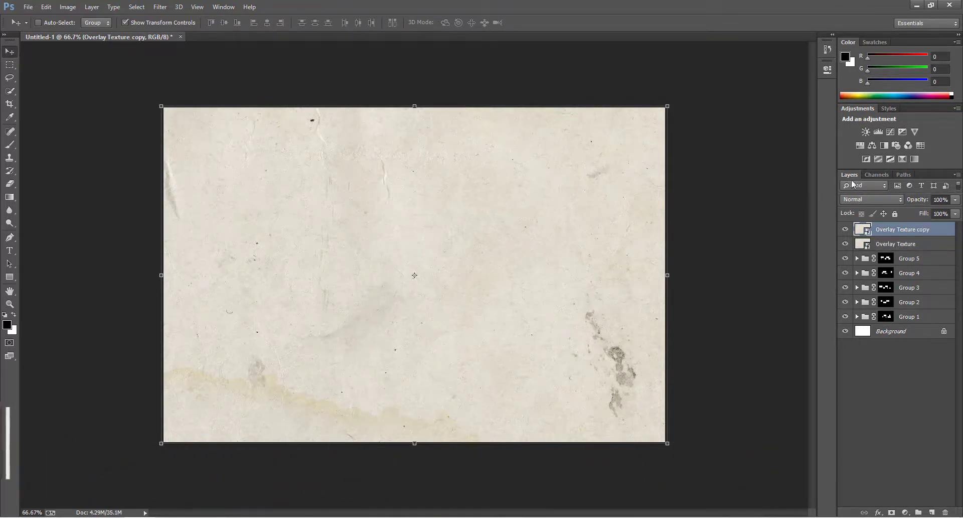
left_click(855, 199)
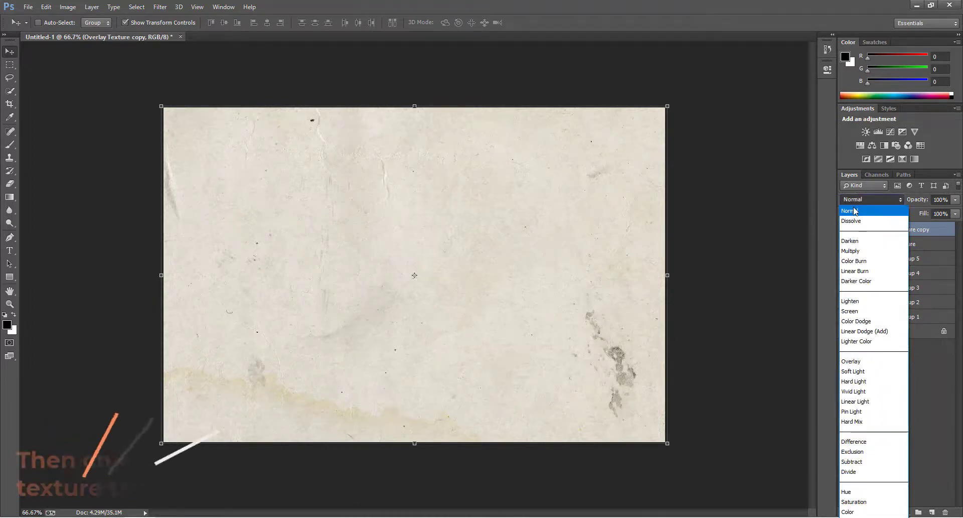
left_click(855, 381)
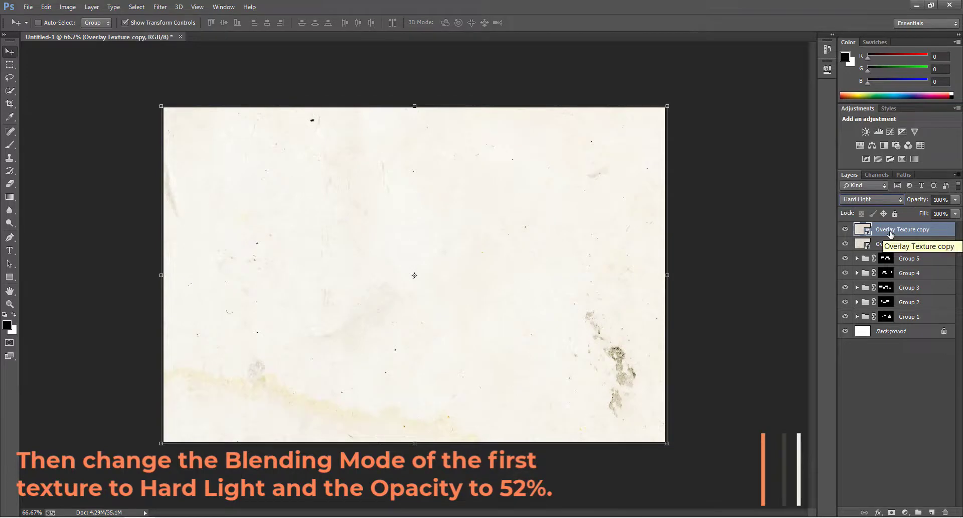
left_click(938, 199)
type("52")
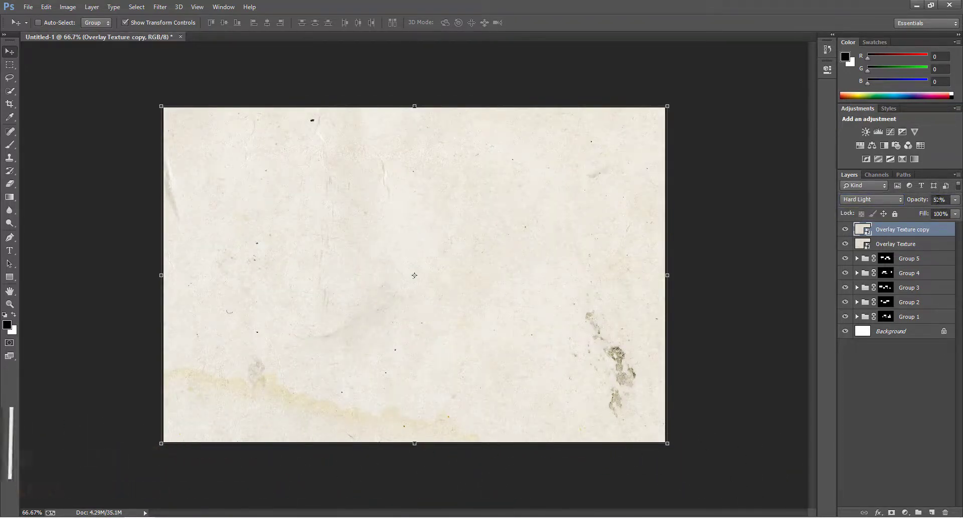
Change the blending mode of the original Overlay Texture layer to Multiply
left_click(903, 244)
left_click(872, 199)
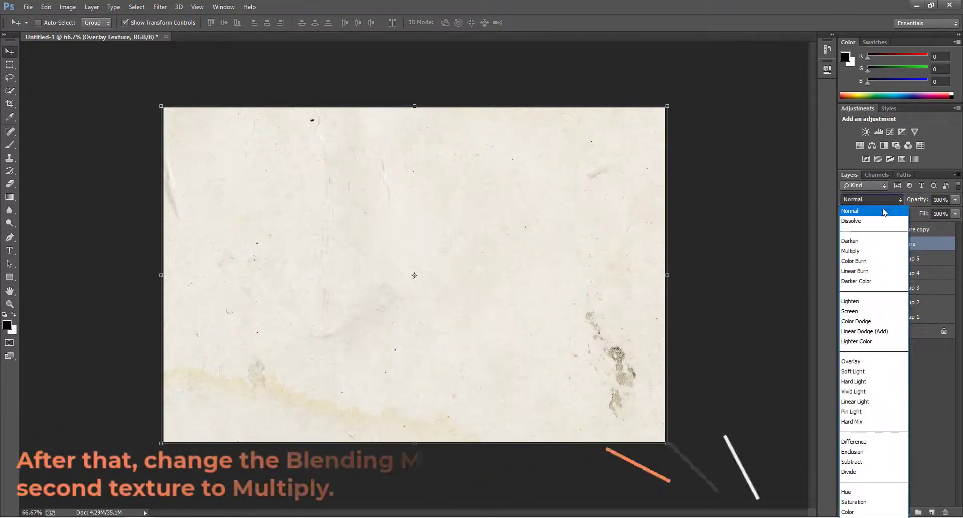
left_click(876, 251)
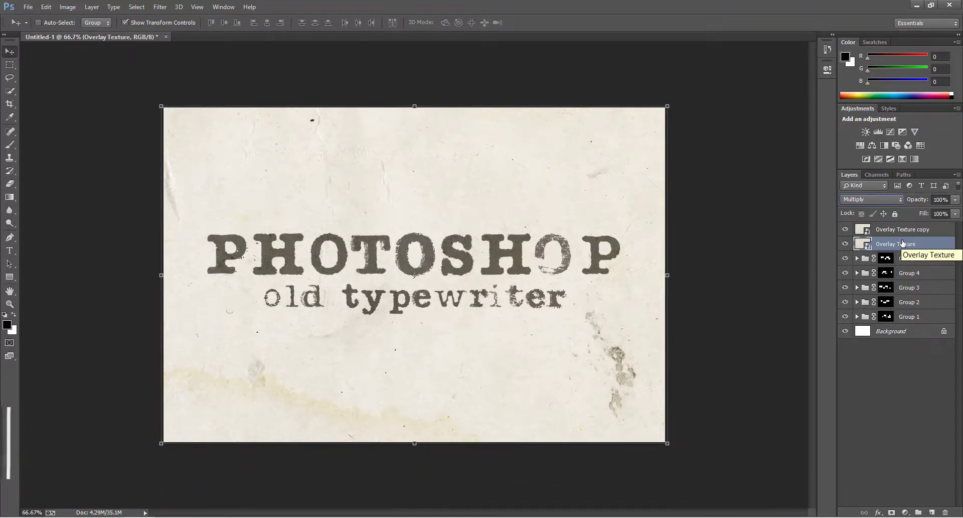
Rasterize both the Overlay Texture layer and its copy
right_click(903, 244)
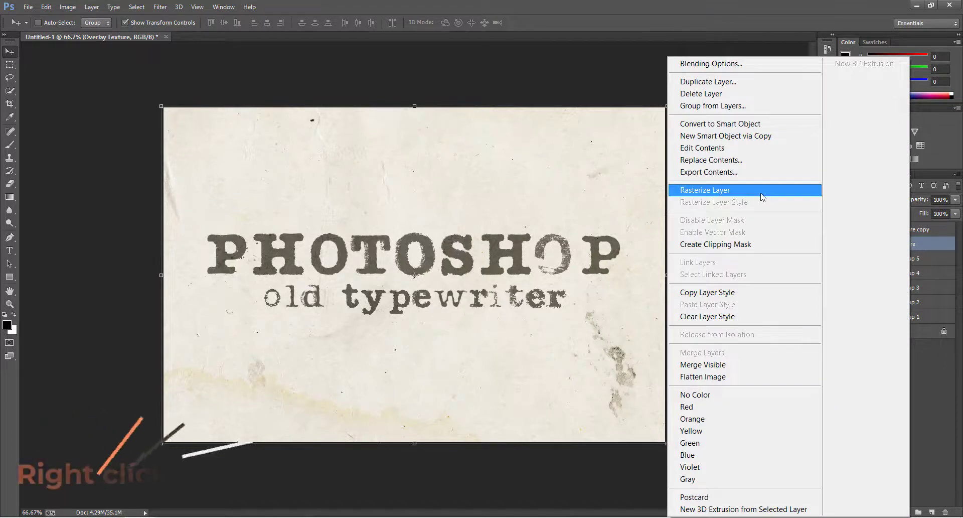
left_click(761, 194)
left_click(926, 233)
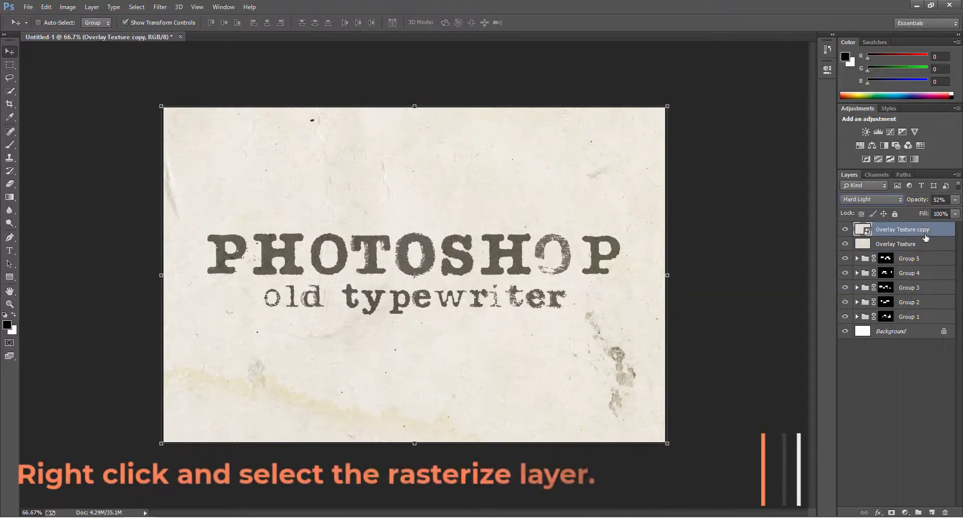
right_click(925, 237)
left_click(782, 193)
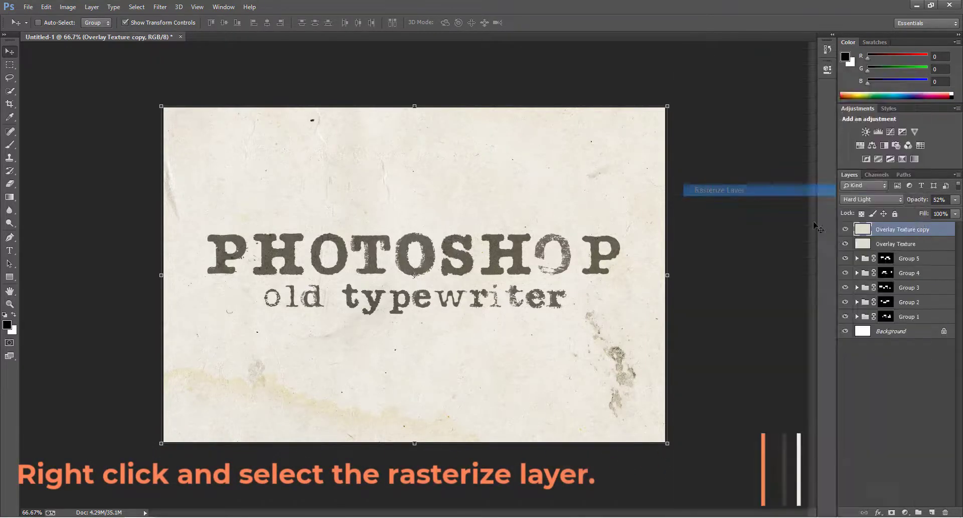
Convert the original Overlay Texture layer to grayscale with a Black & White adjustment at the Default preset
left_click(926, 246)
key("ctrl+alt+shift+b")
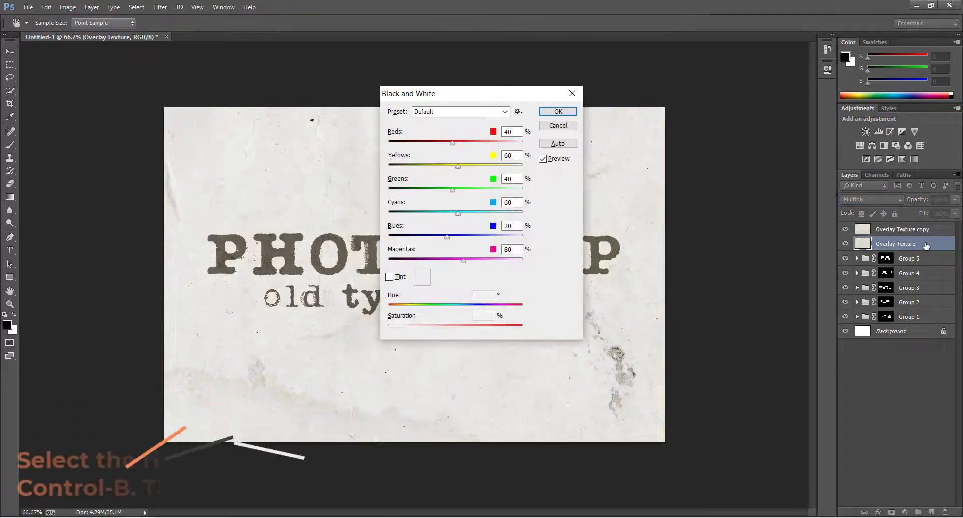
left_click(558, 111)
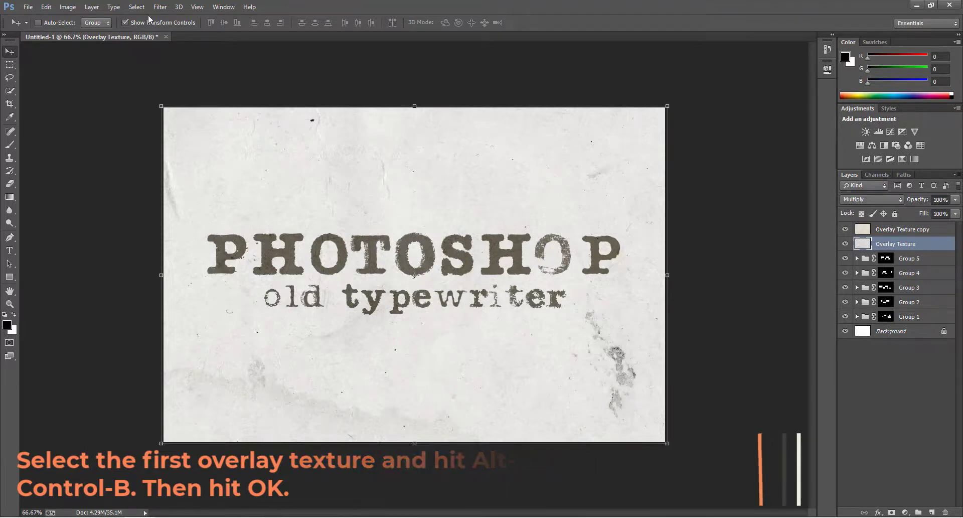
Apply a Brightness/Contrast adjustment to the Overlay Texture layer with Brightness -80 and Contrast 100
left_click(68, 6)
mouse_move(109, 40)
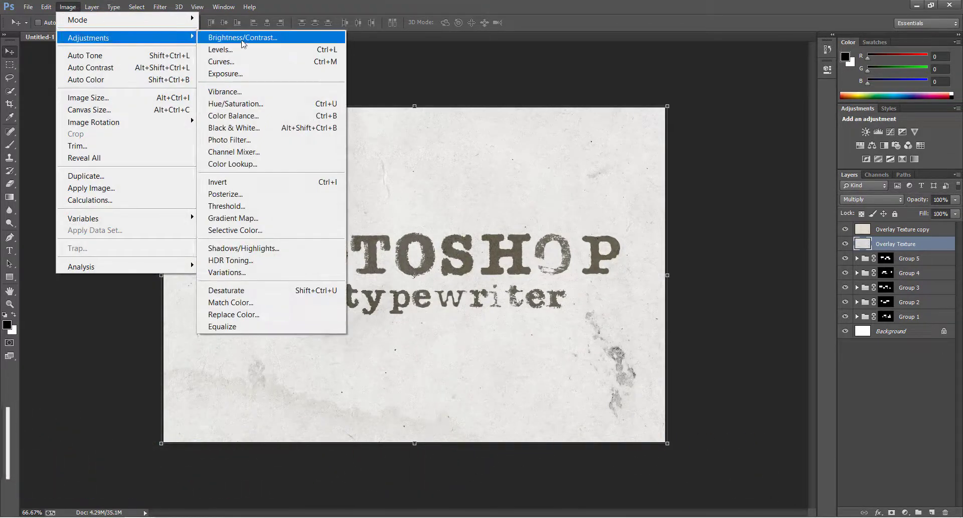
left_click(256, 39)
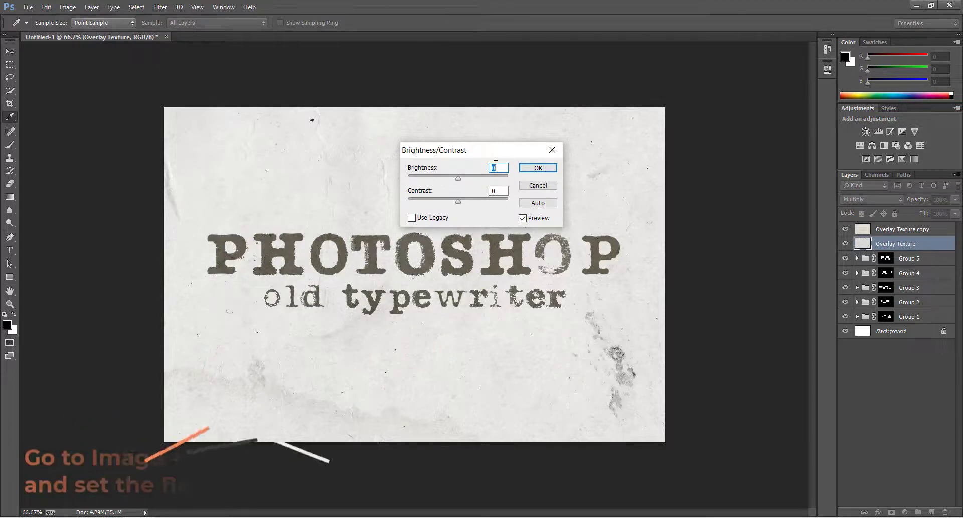
type("-")
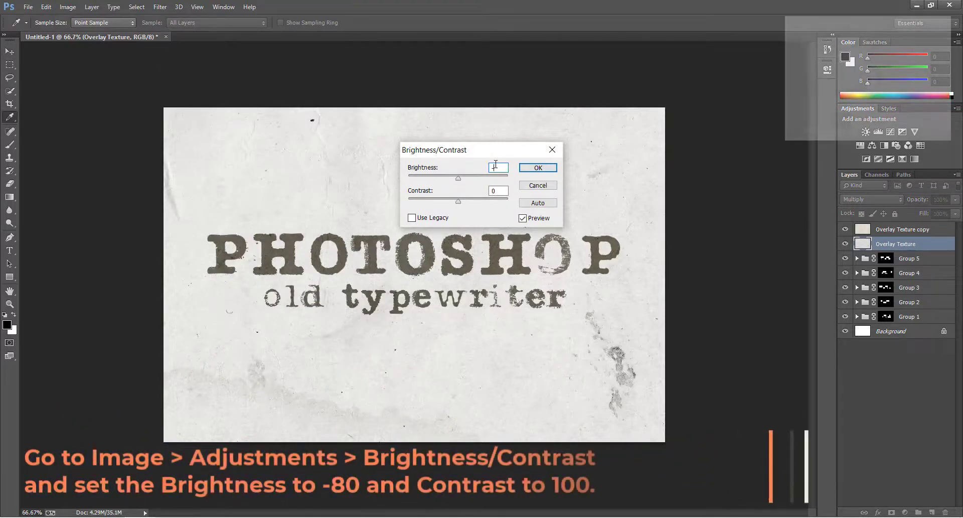
type("80")
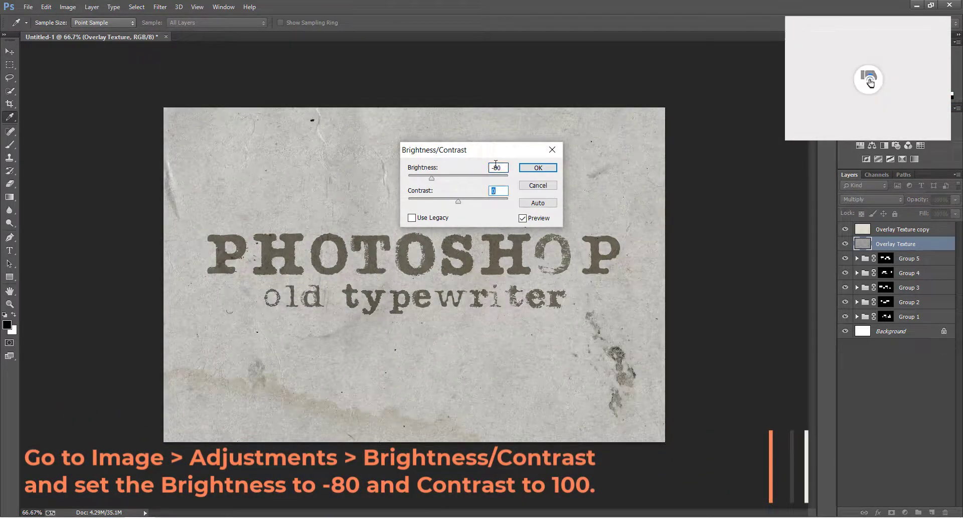
type("100")
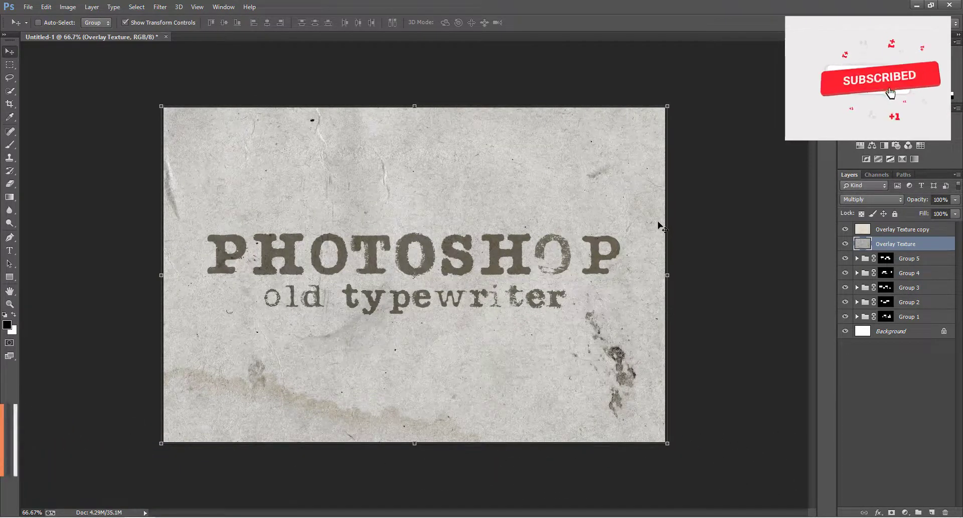
Put Groups 1 to 5 into one new group and clip the Overlay Texture layer to it
left_click(921, 259)
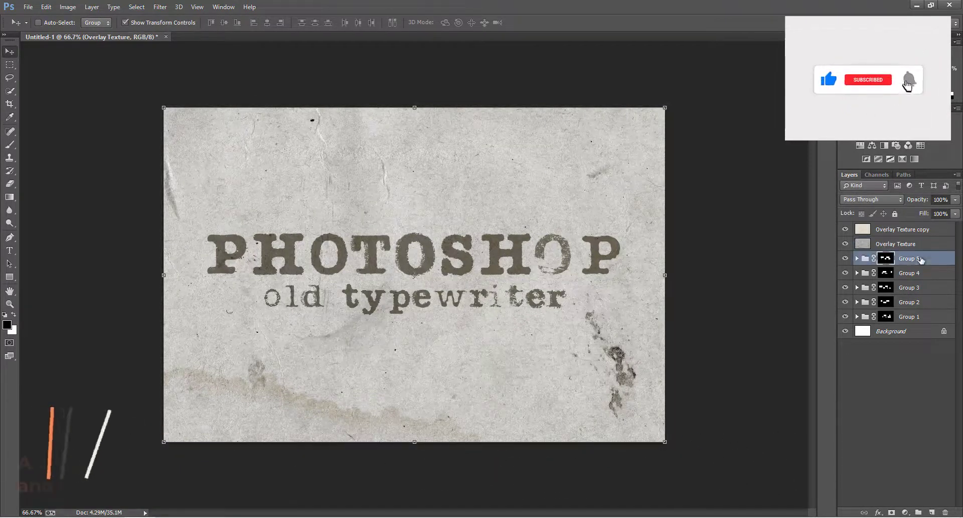
left_click(923, 317, "shift")
key("ctrl+g")
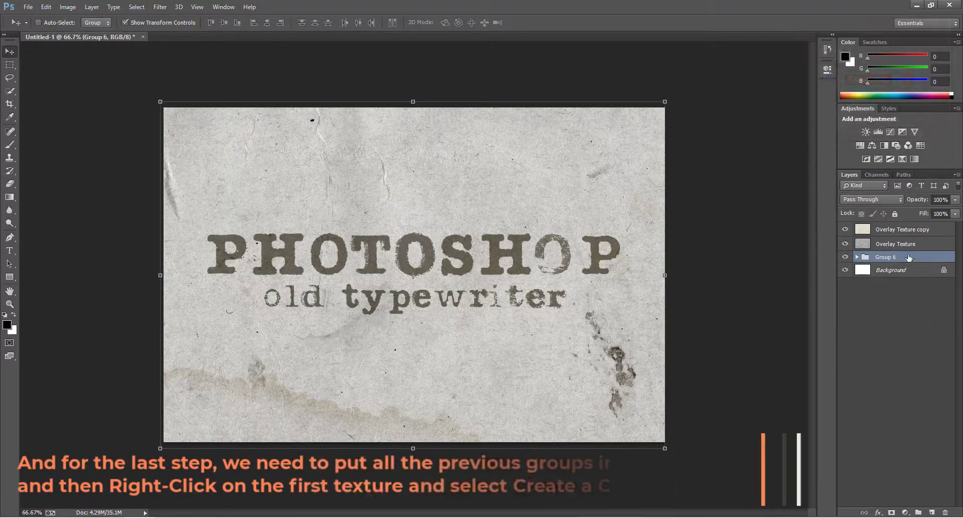
left_click(867, 248, "alt")
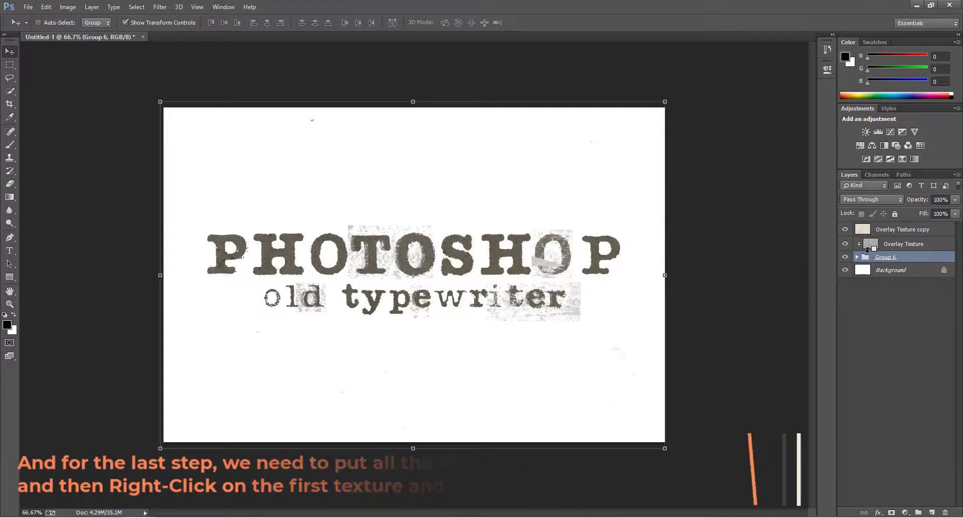
Raise the Overlay Texture copy's opacity to 82% and move the layer below Group 6, directly above the Background
left_click(900, 271)
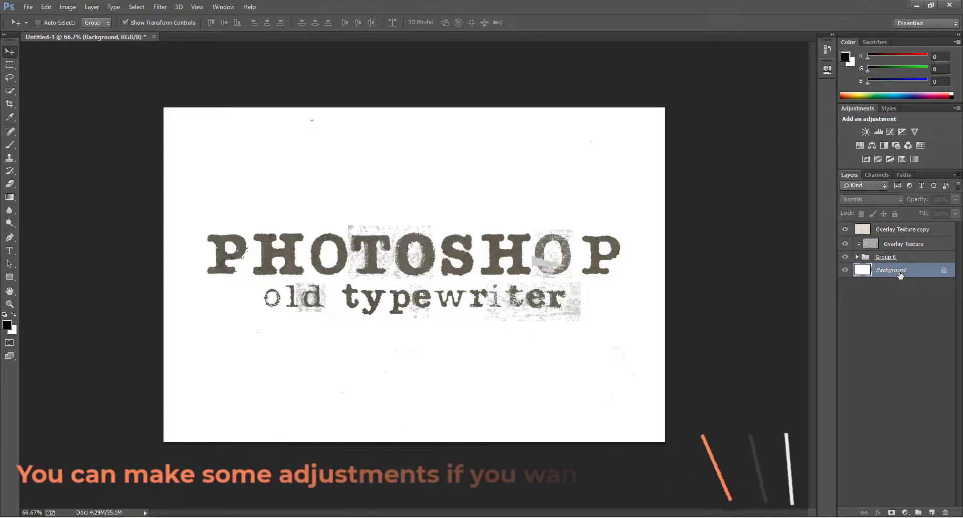
left_click(902, 230)
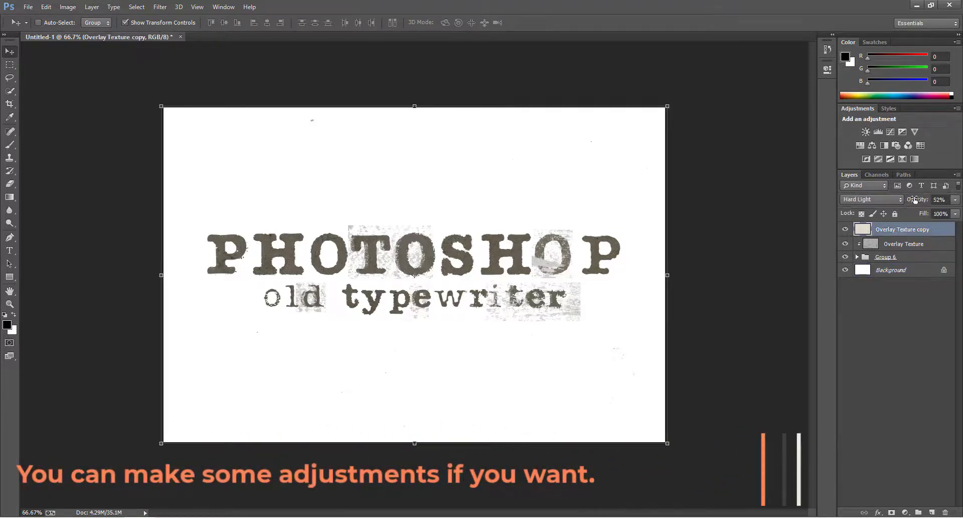
left_click_drag(917, 199, 921, 201)
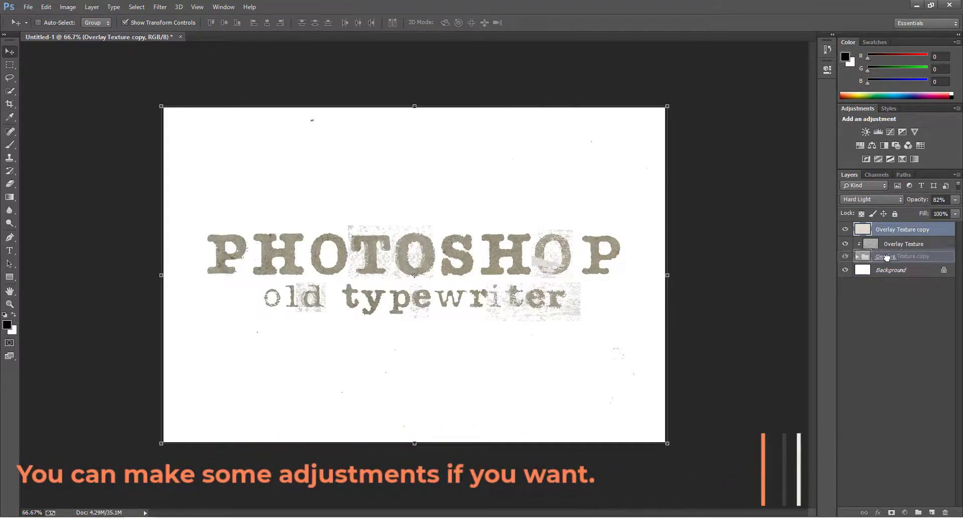
left_click_drag(886, 257, 887, 265)
Set the Overlay Texture copy's blending mode to Normal and increase its opacity further
left_click(874, 199)
left_click(871, 200)
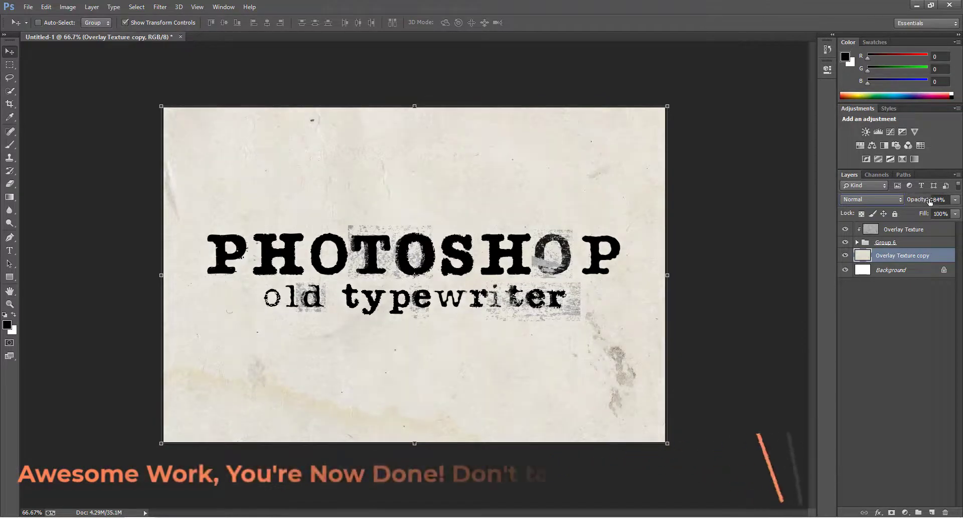
left_click_drag(915, 202, 918, 203)
left_click(909, 273)
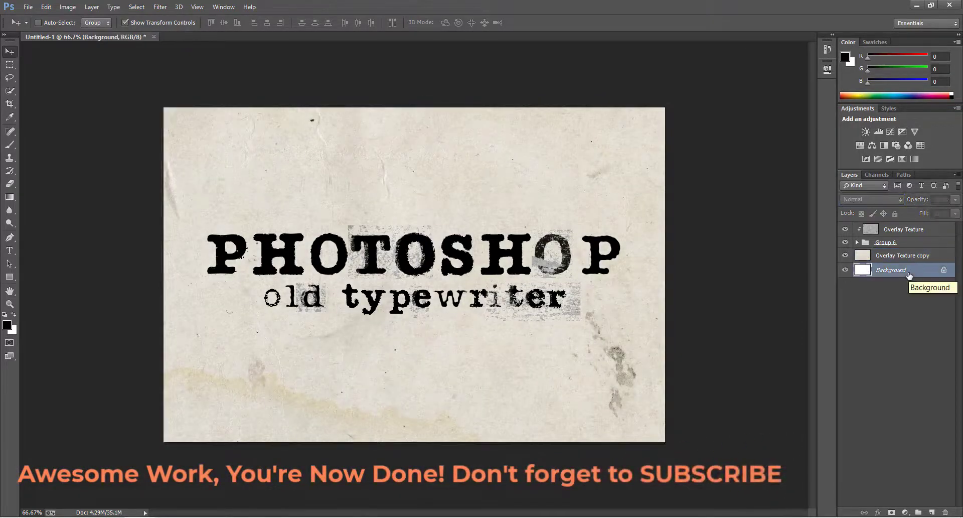
View the artwork in full screen mode without the interface and inspect the typewriter text up close
key("f")
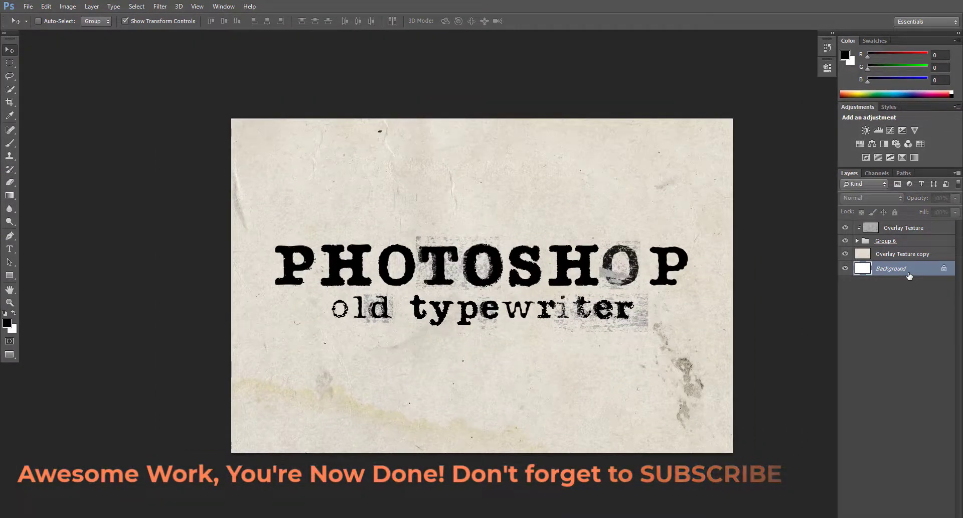
key("f")
key("ctrl+plus")
key("ctrl+plus")
key("ctrl+plus")
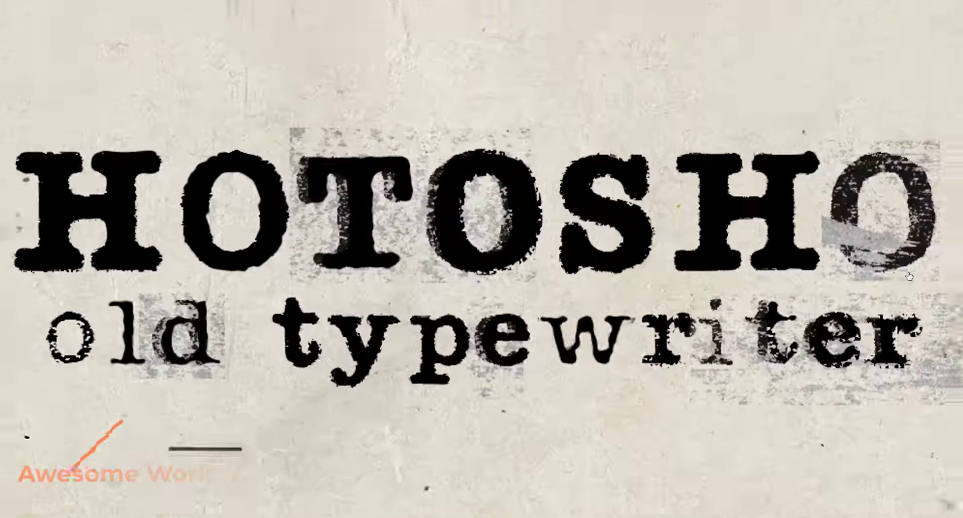